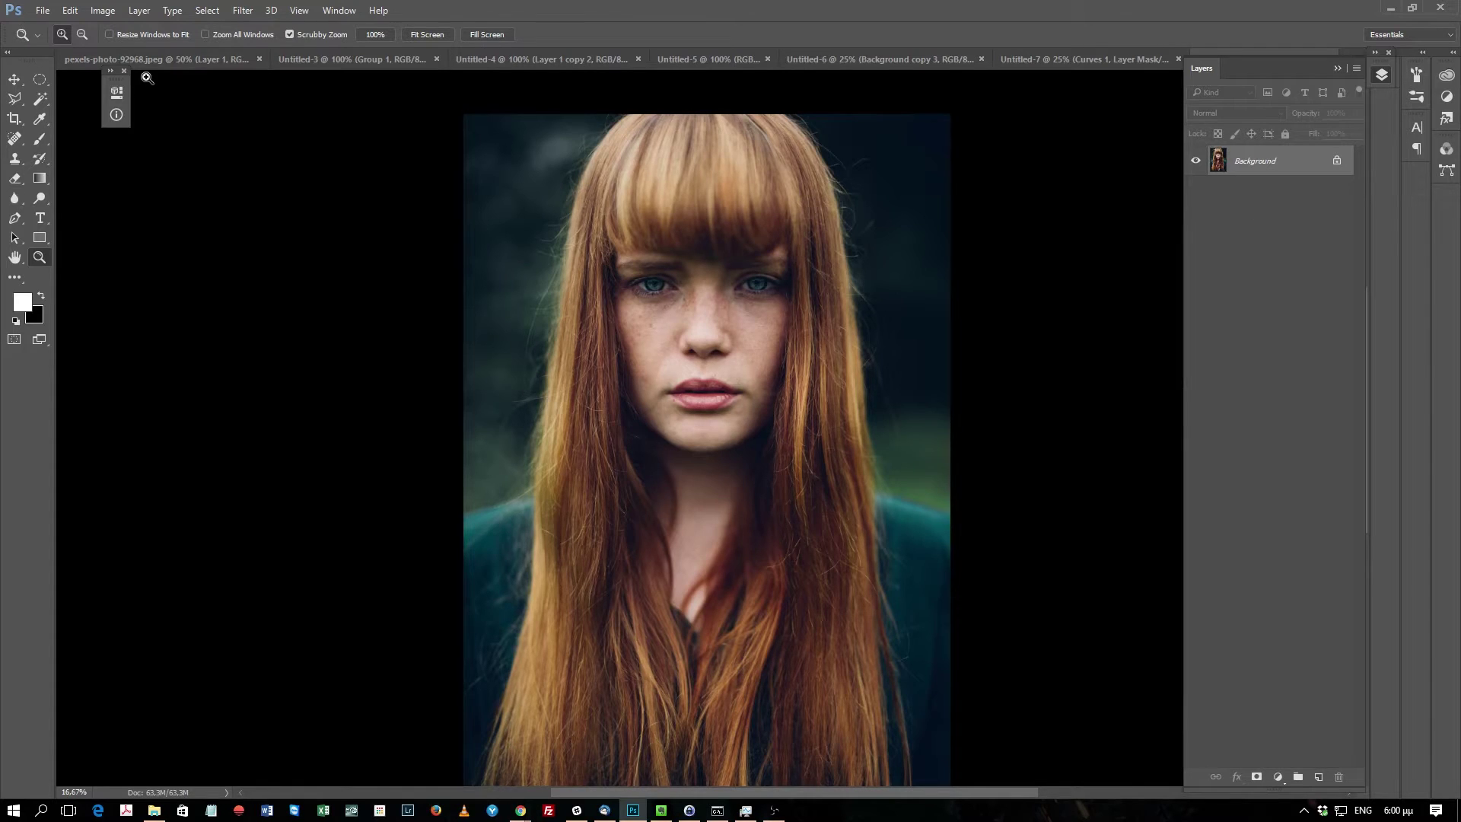
# Step: Close the small floating panel at the top-left of the canvas
pyautogui.click(124, 70)
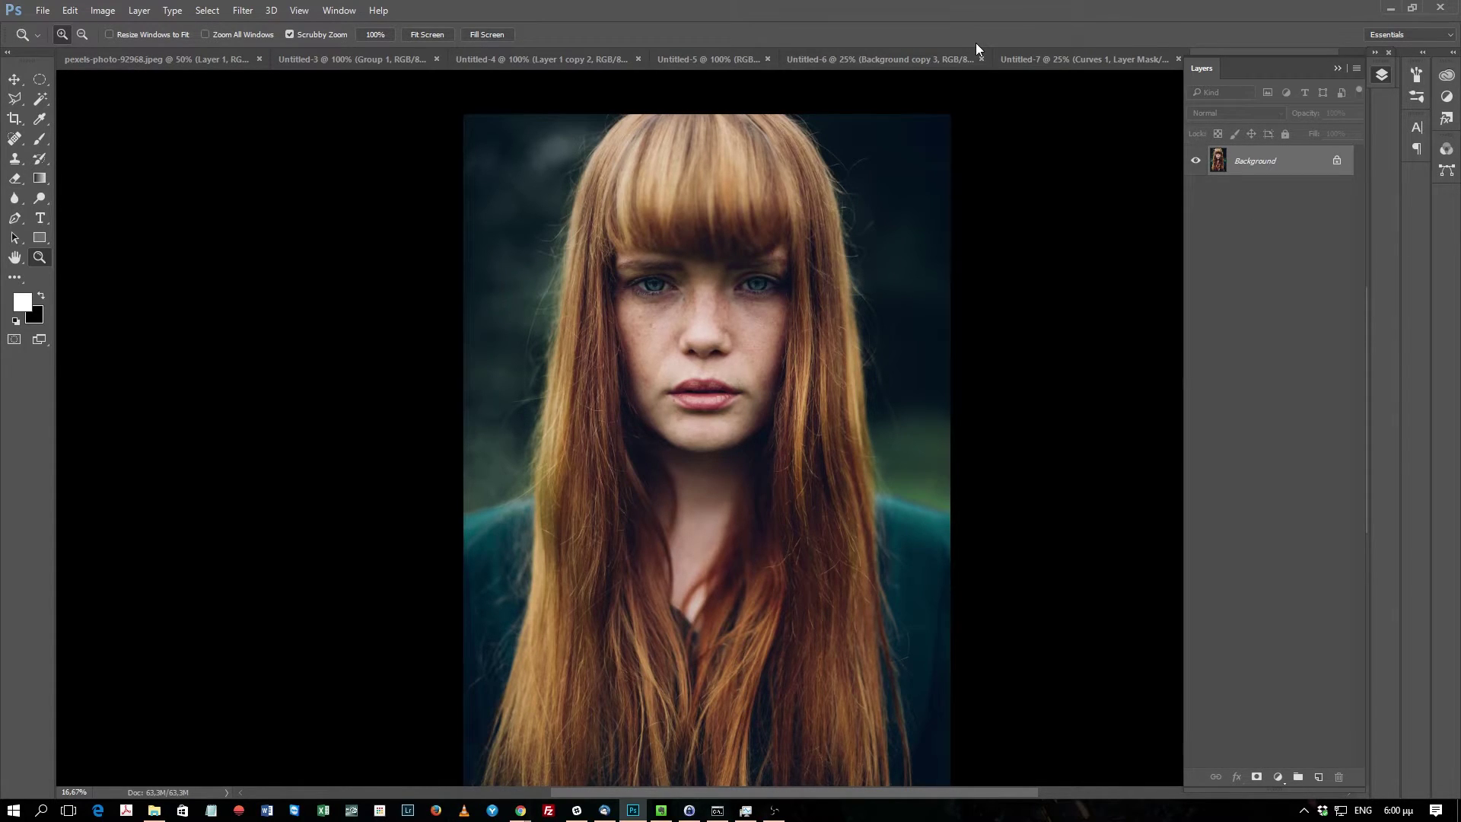
# Step: Try a Hue/Saturation desaturation on the portrait, then cancel it to keep the colour
pyautogui.hotkey('ctrl', 'u')
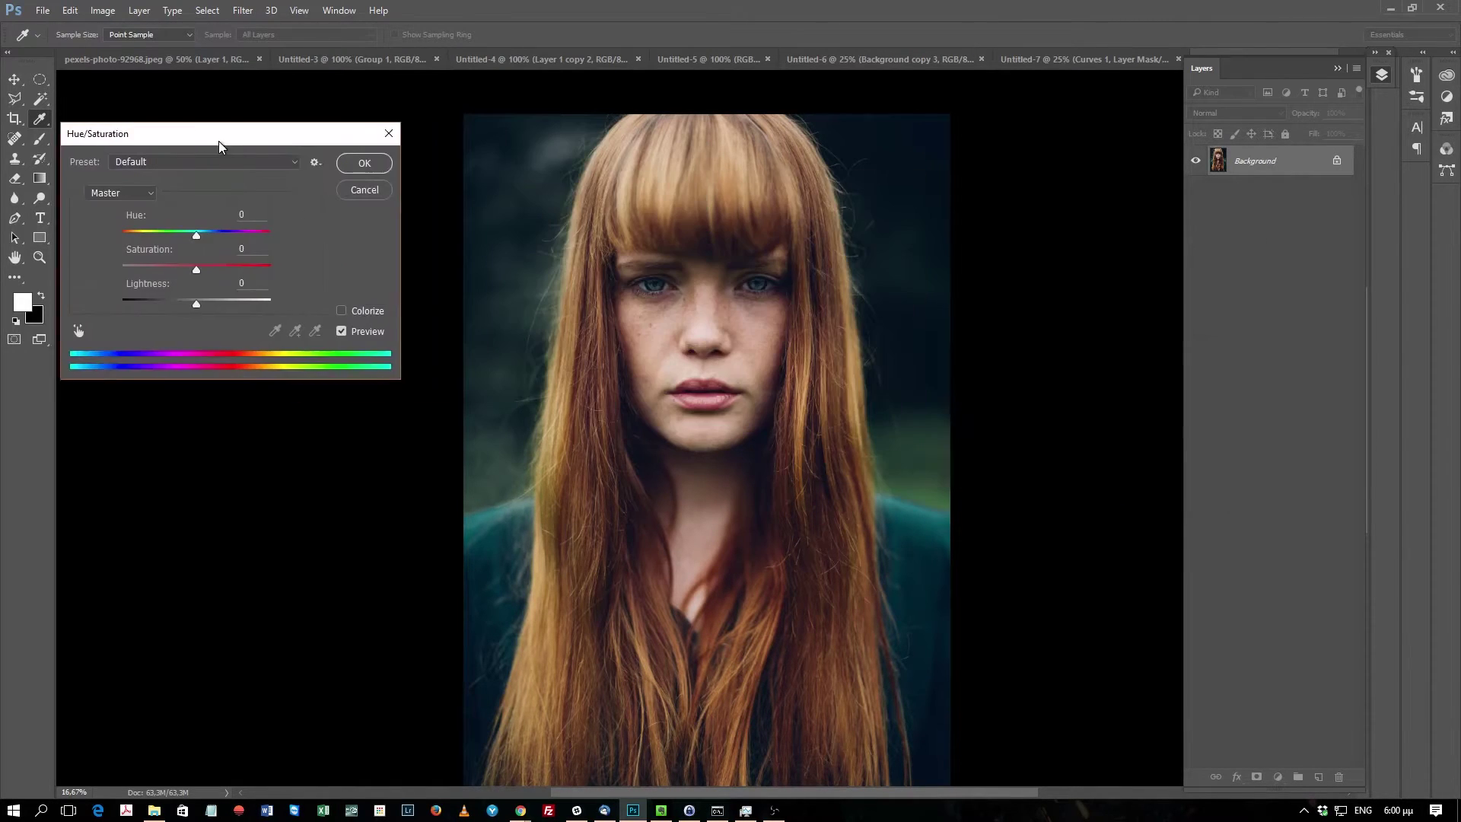
pyautogui.moveTo(1065, 262); pyautogui.dragTo(247, 155)
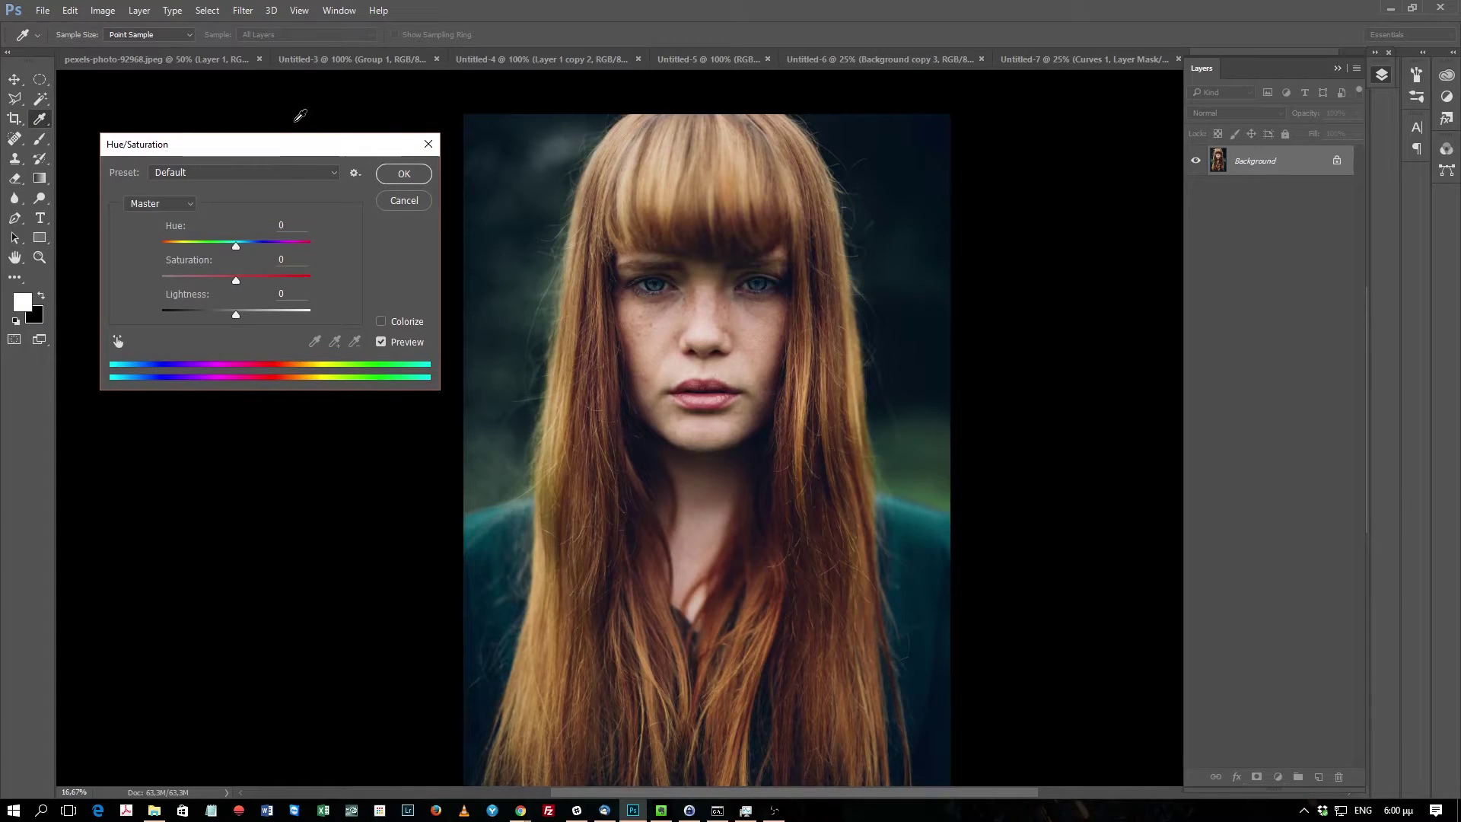
pyautogui.press('Escape')
pyautogui.click(103, 10)
pyautogui.moveTo(171, 49)
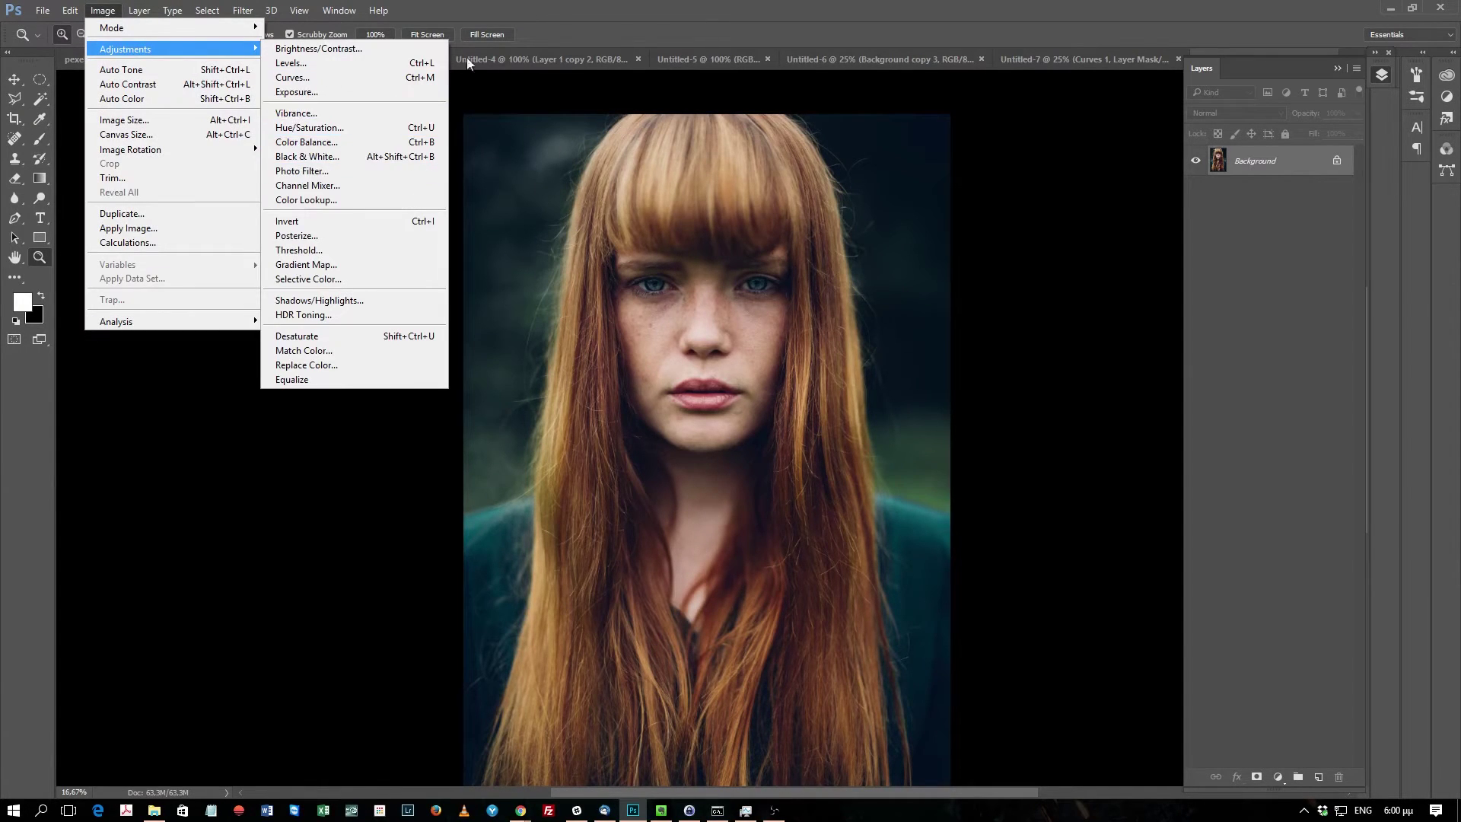
pyautogui.click(730, 6)
pyautogui.hotkey('ctrl', 'u')
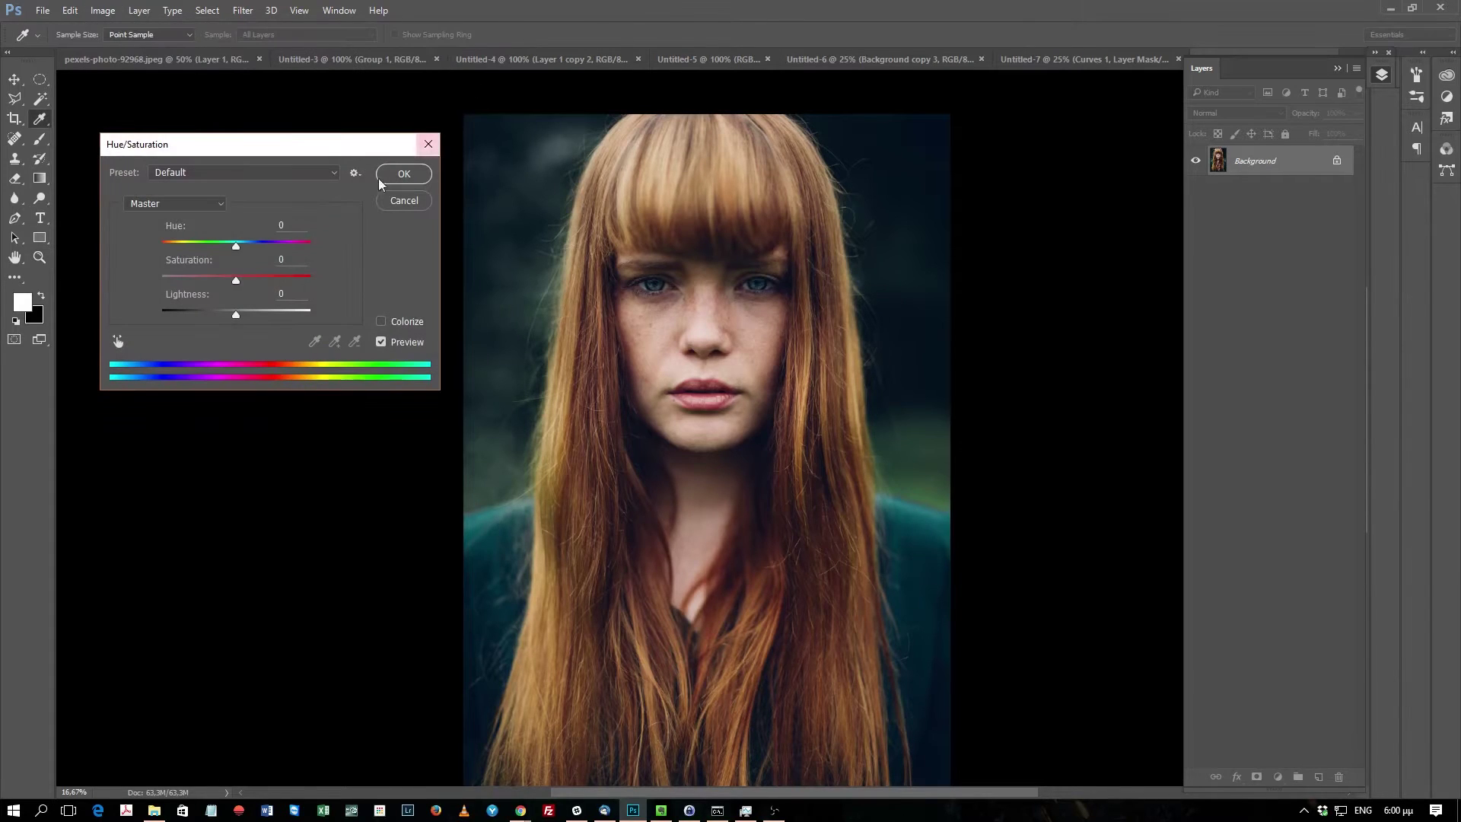
pyautogui.moveTo(234, 280); pyautogui.dragTo(129, 281)
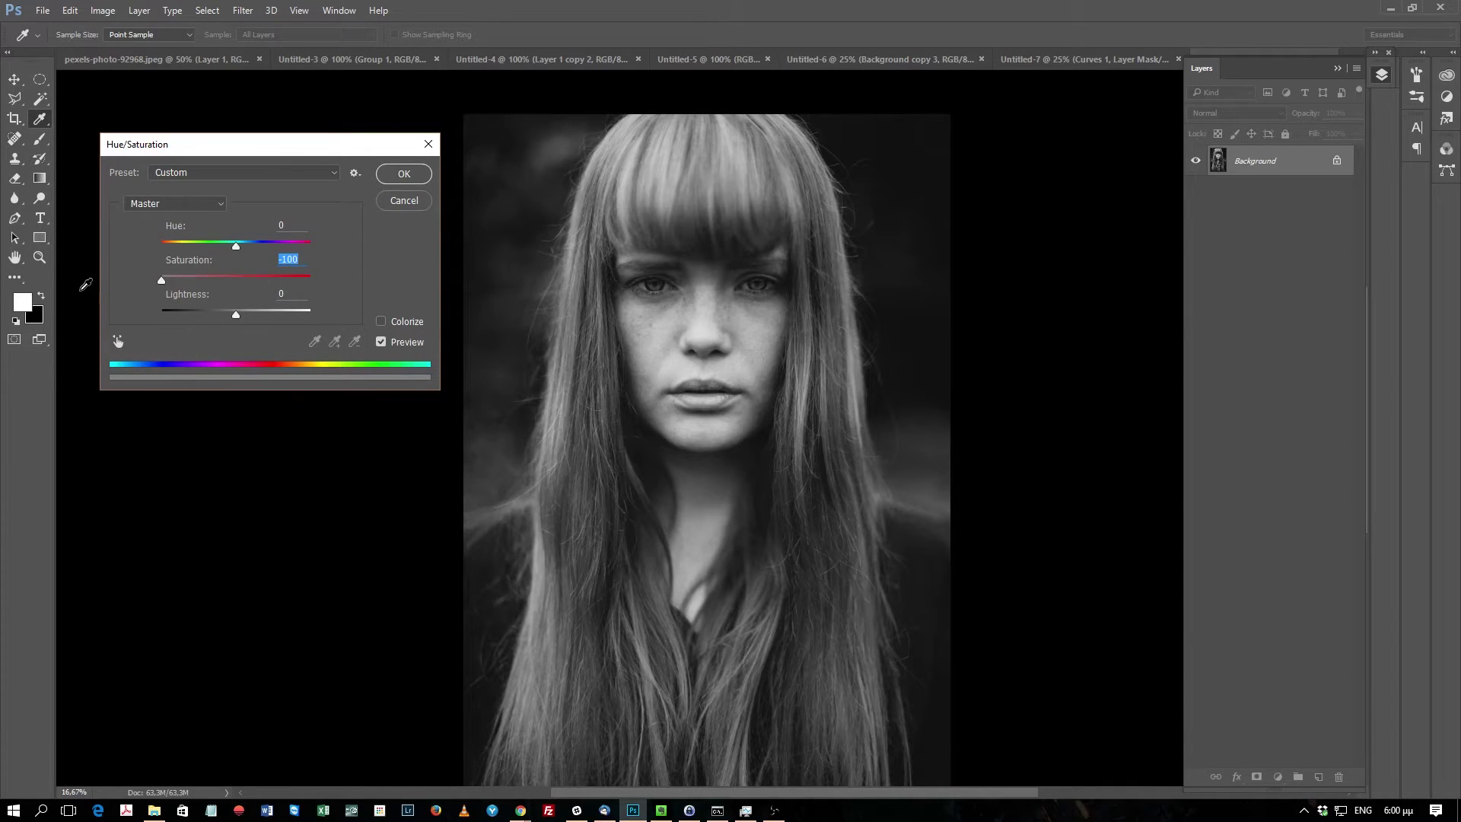
pyautogui.click(385, 202)
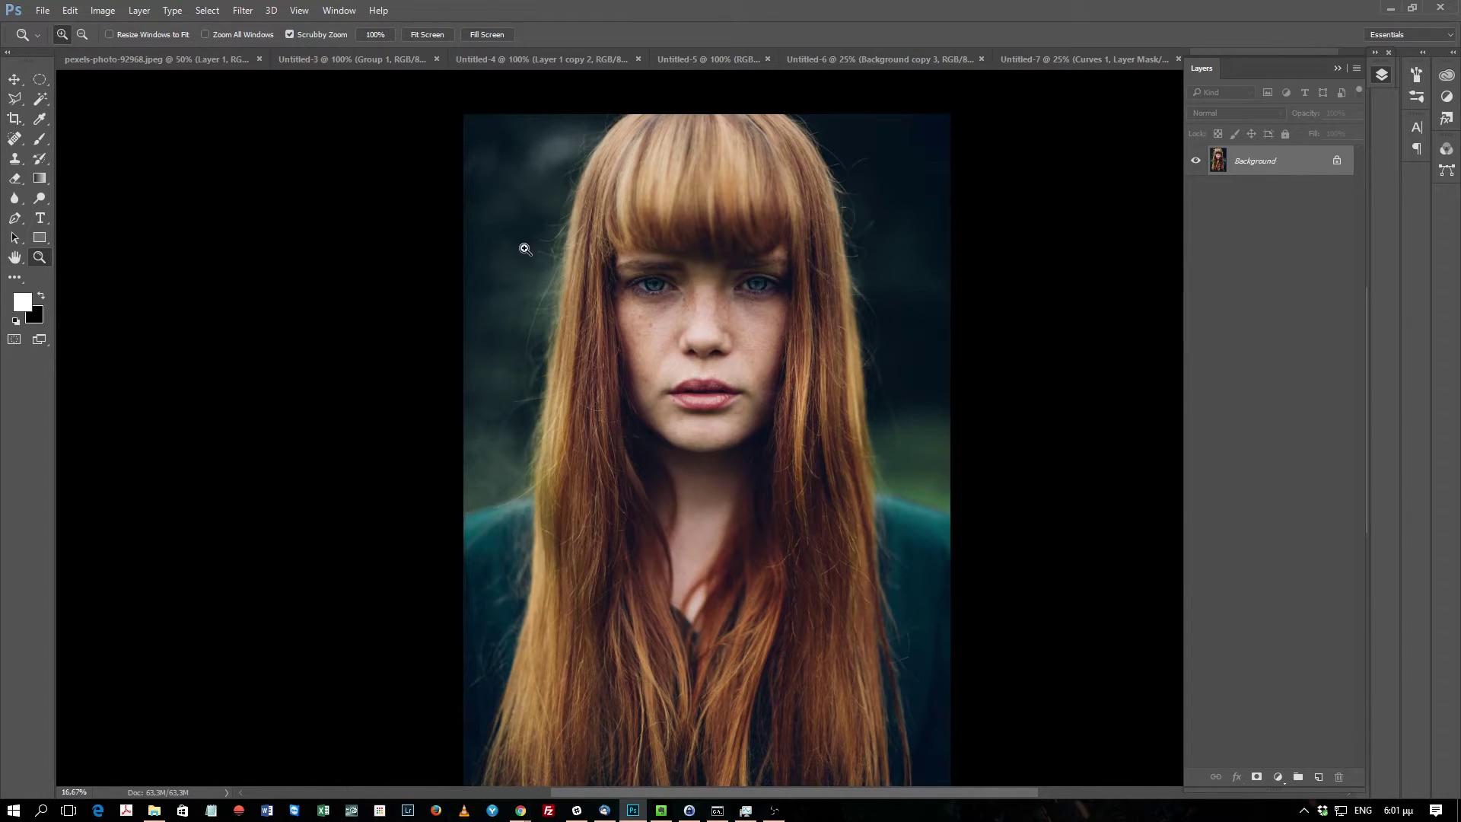
# Step: Desaturate the portrait to black and white with Hue/Saturation Saturation -100
pyautogui.hotkey('ctrl', 'u')
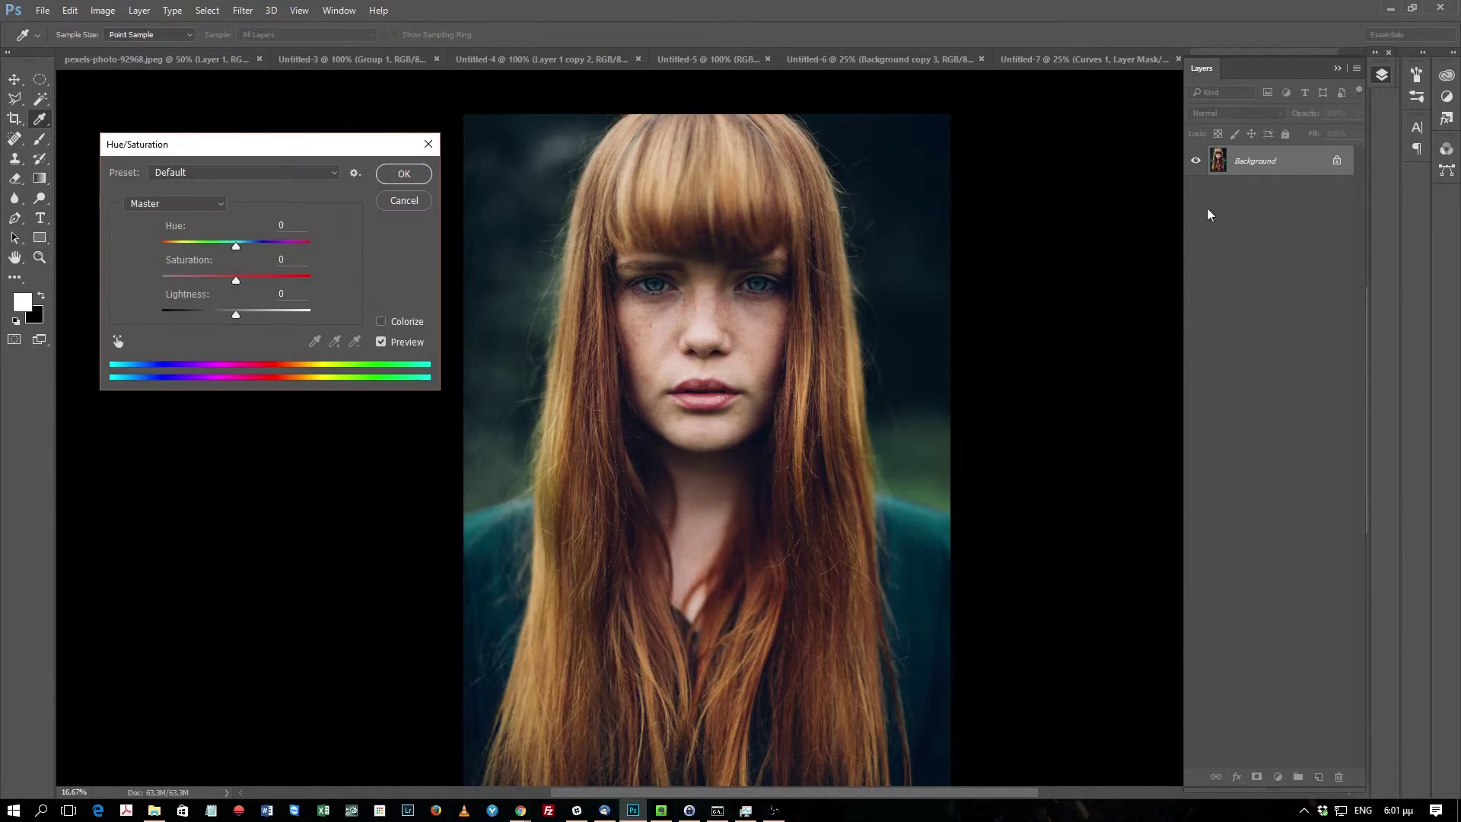
pyautogui.moveTo(236, 280); pyautogui.dragTo(162, 280)
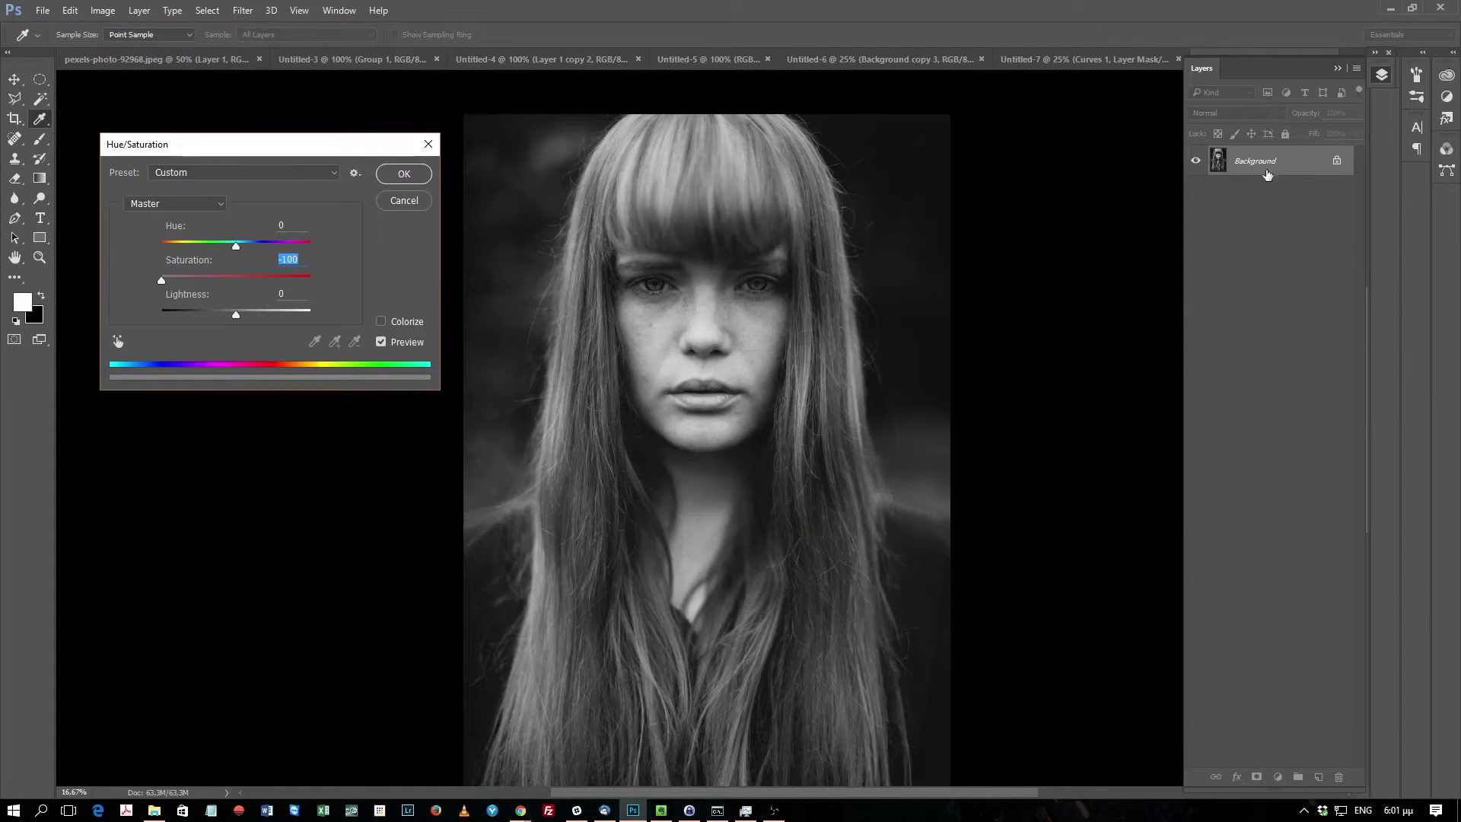
pyautogui.click(1355, 71)
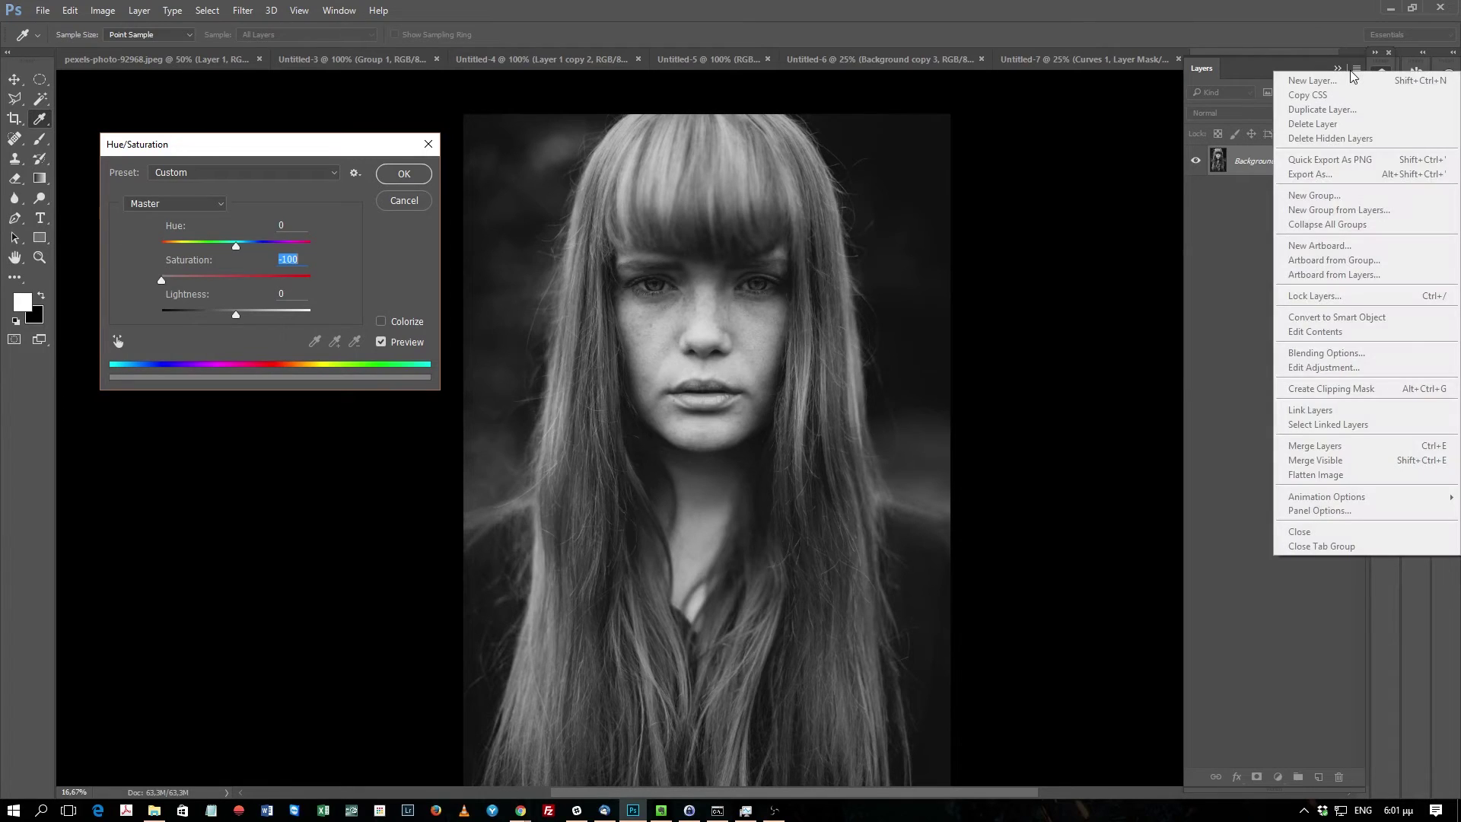
pyautogui.click(1355, 70)
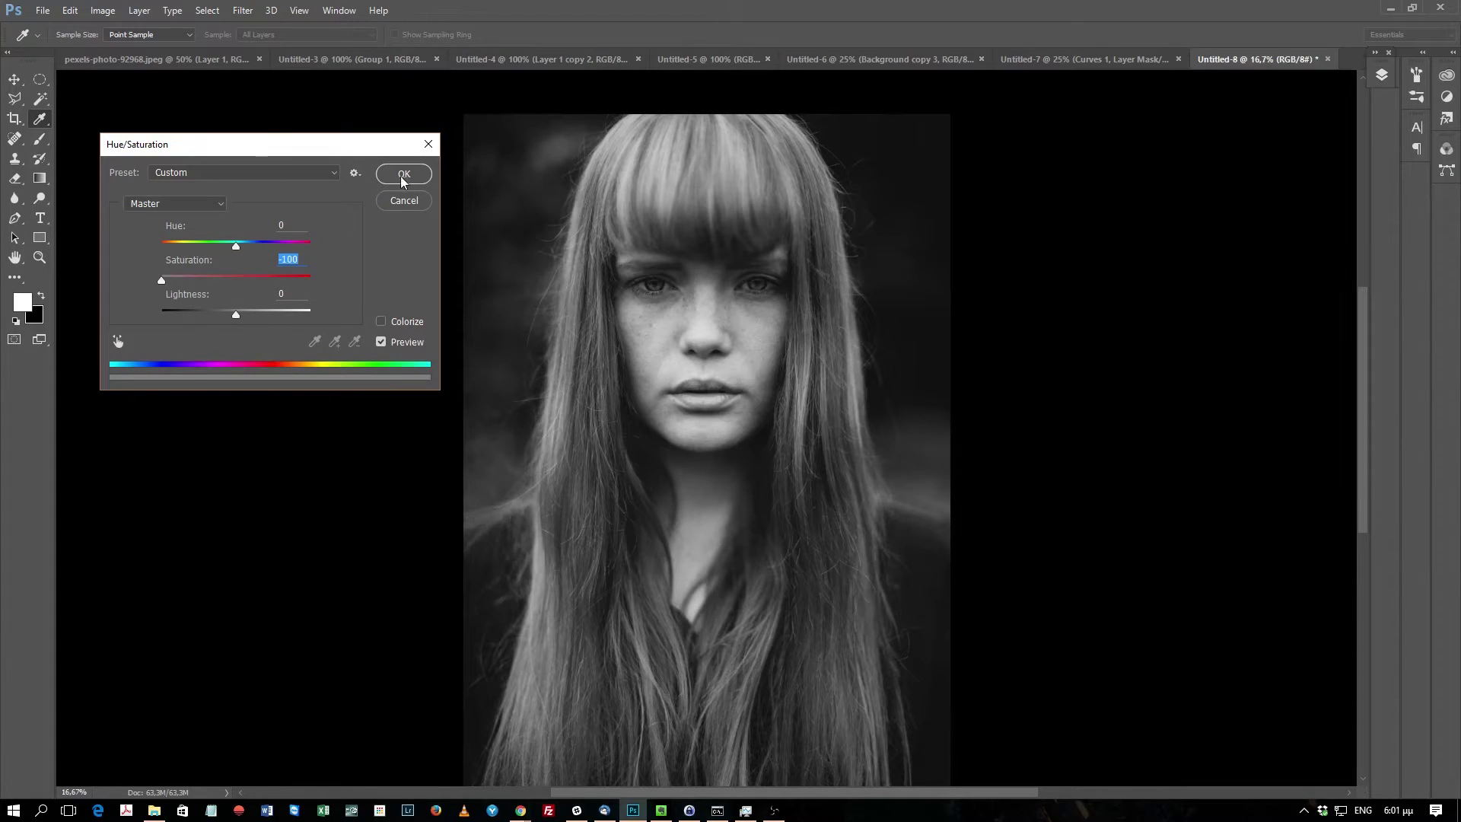
pyautogui.click(428, 180)
pyautogui.click(1383, 74)
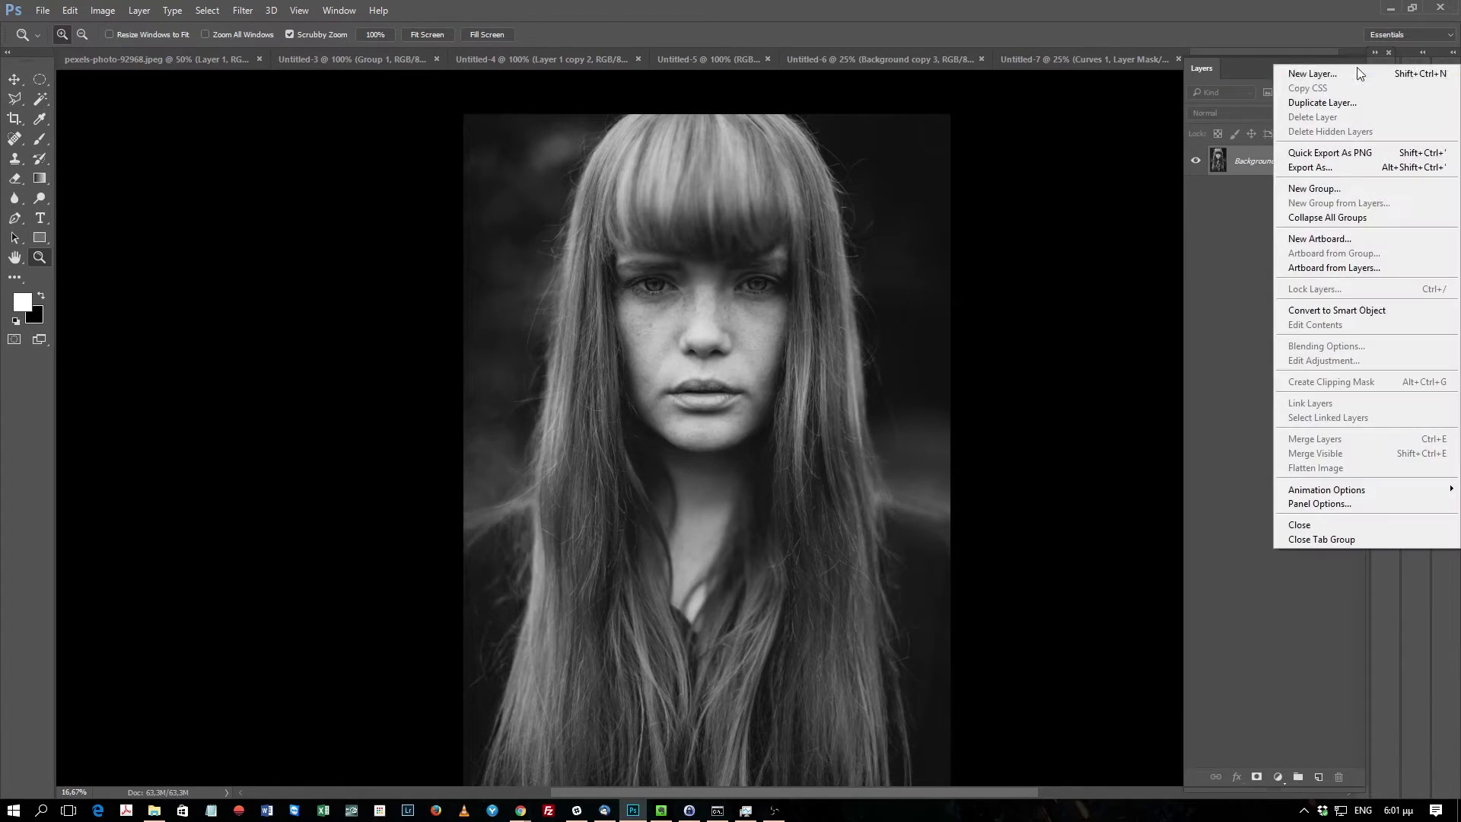
# Step: Set the Layers panel thumbnails to the largest size in Panel Options
pyautogui.click(1350, 500)
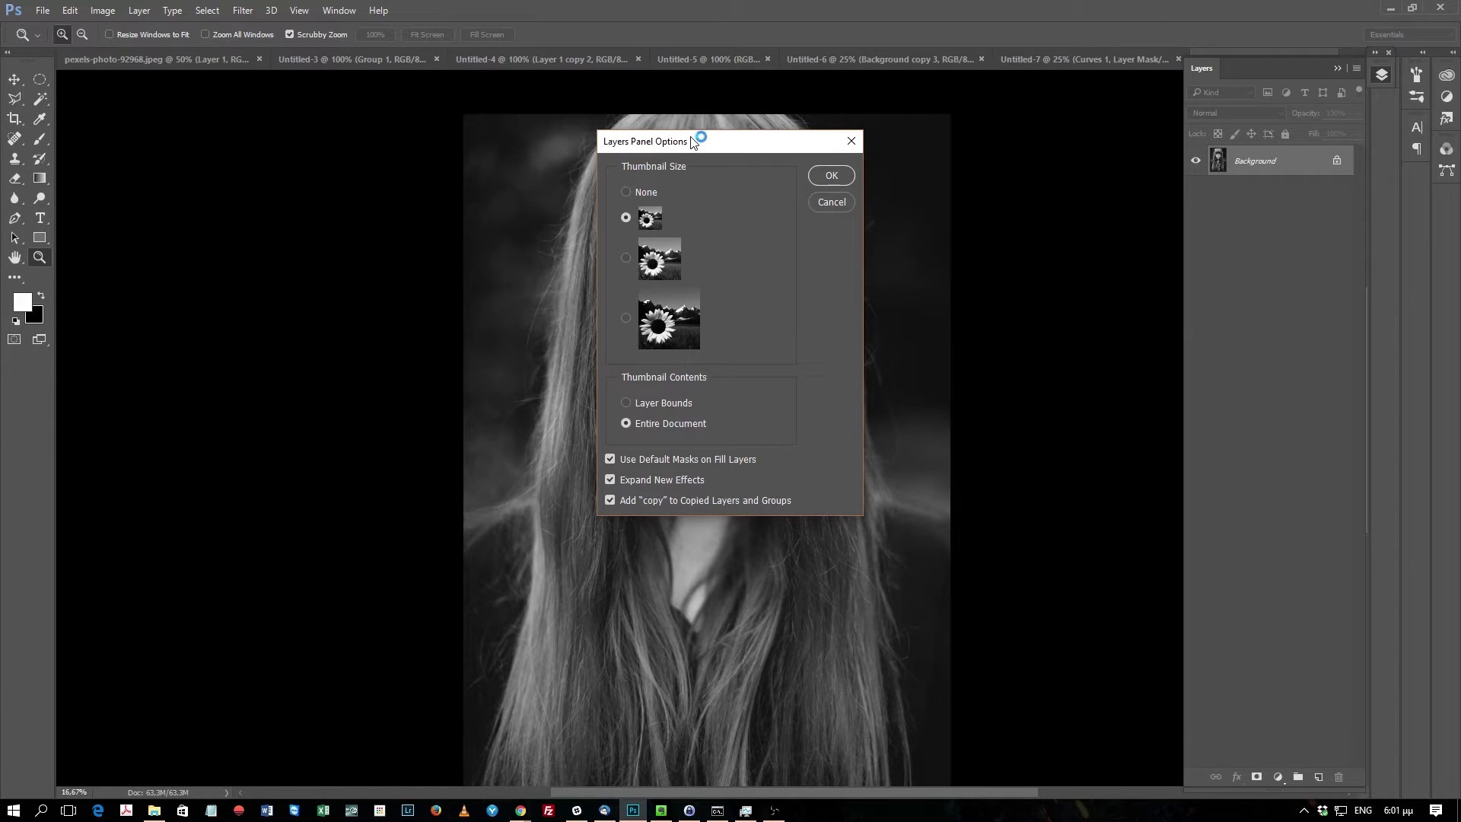
pyautogui.click(626, 318)
pyautogui.click(832, 176)
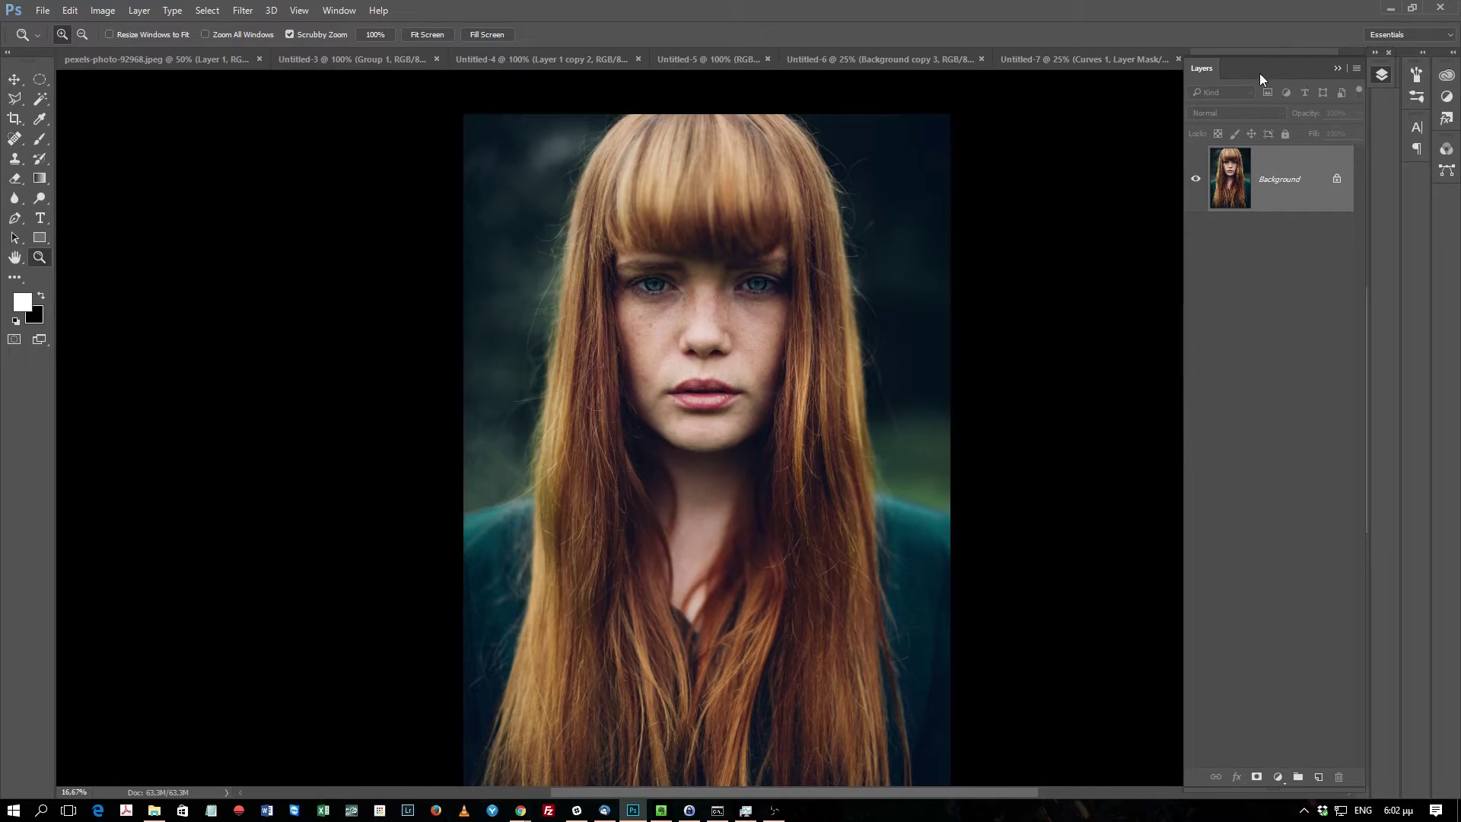
# Step: Add a Black & White adjustment layer, then drag it to the trash
pyautogui.click(1278, 777)
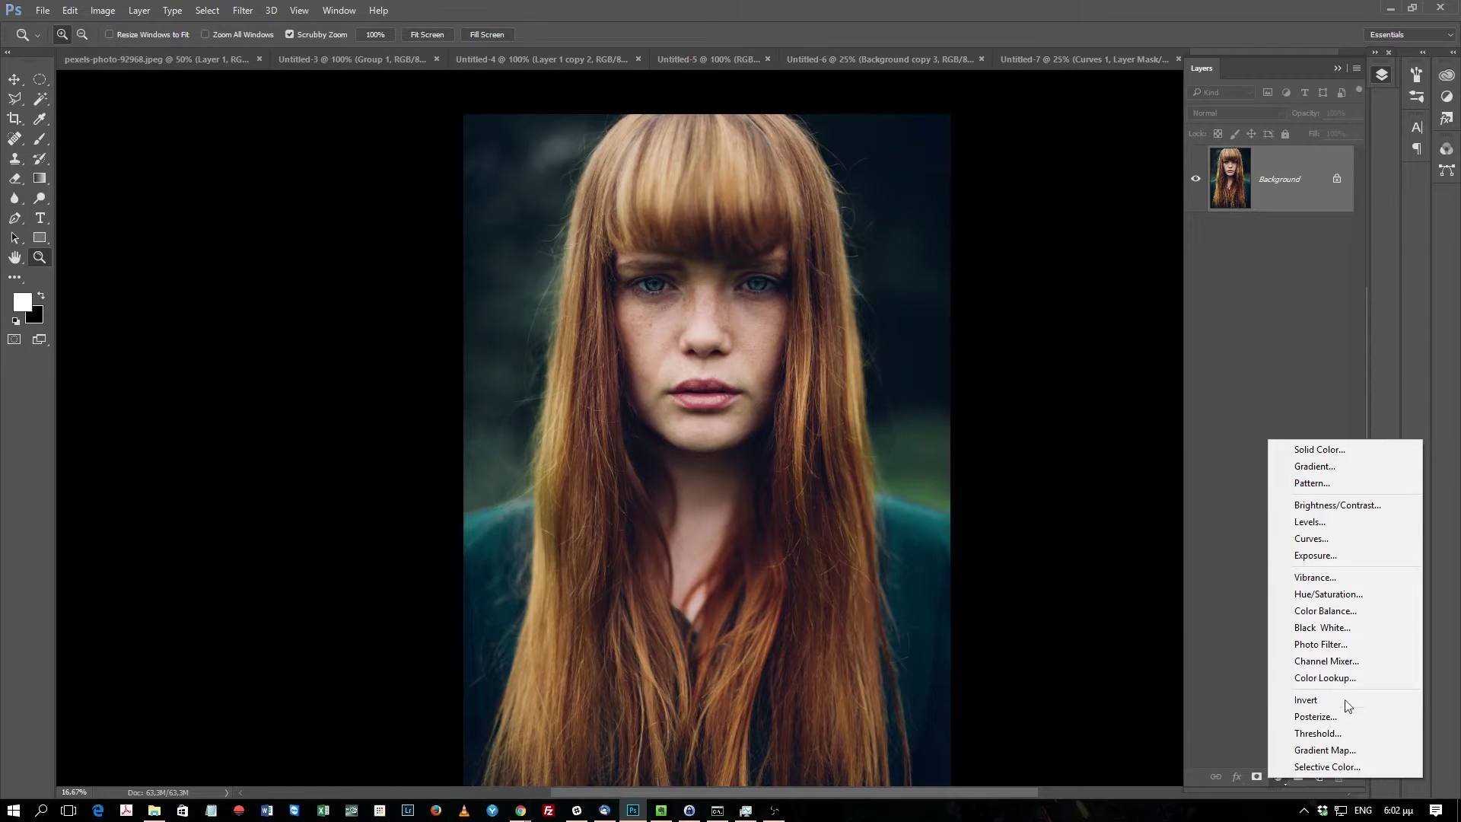
pyautogui.click(1337, 629)
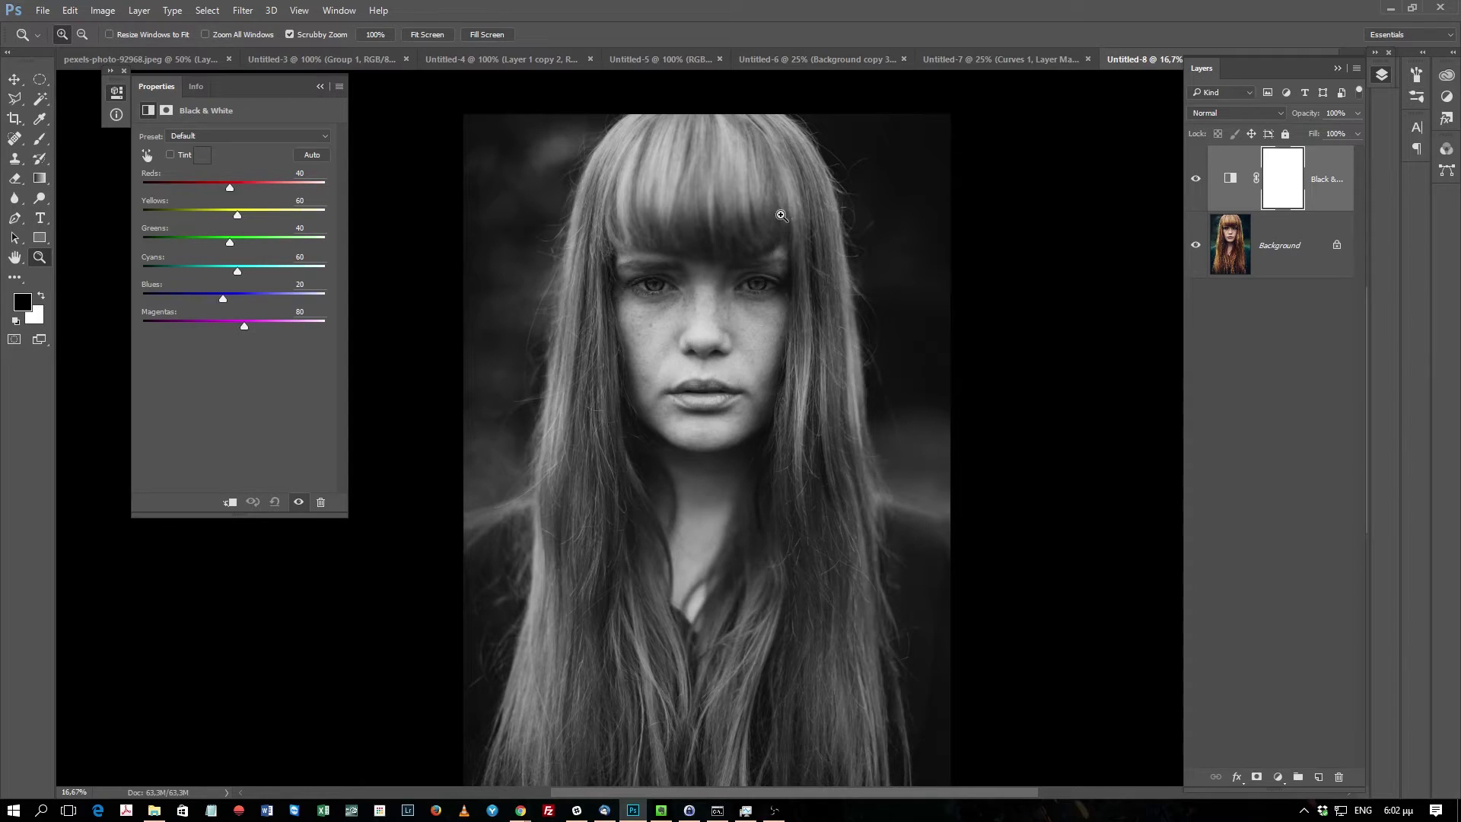
pyautogui.moveTo(1297, 174); pyautogui.dragTo(1340, 777)
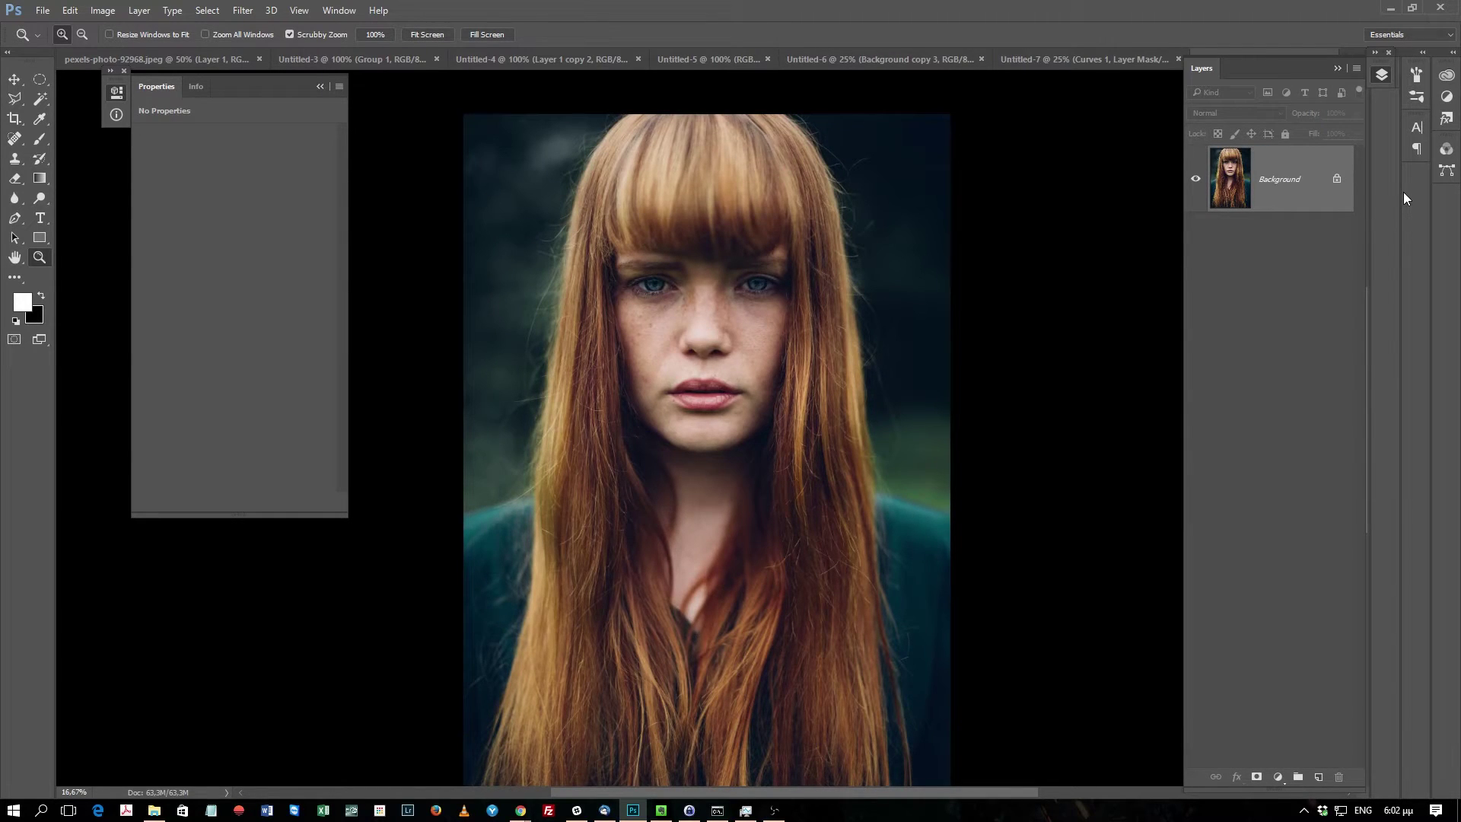
# Step: Add a fresh Black & White adjustment layer, keeping the Default preset
pyautogui.click(1285, 775)
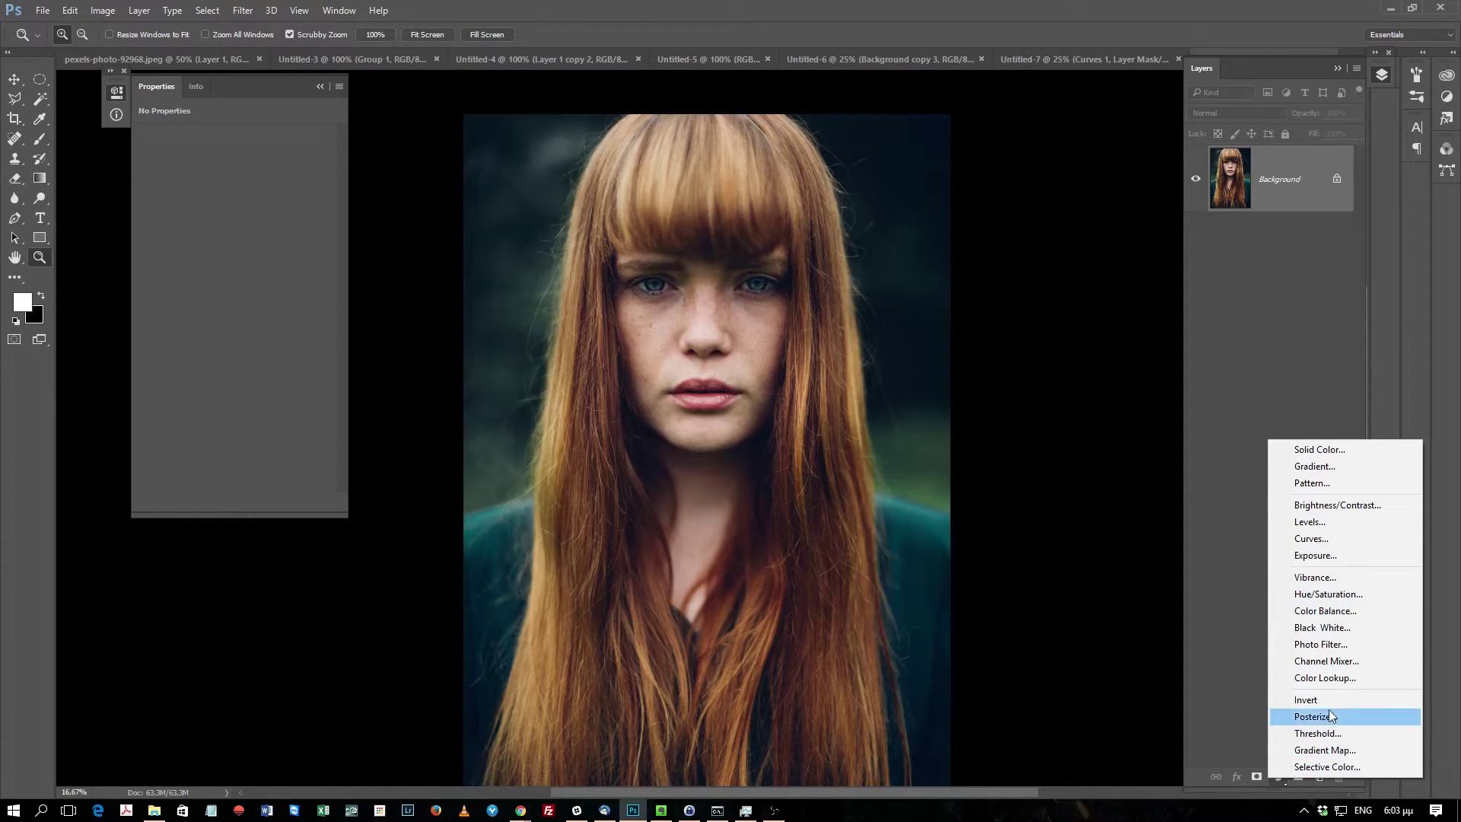
pyautogui.click(1330, 629)
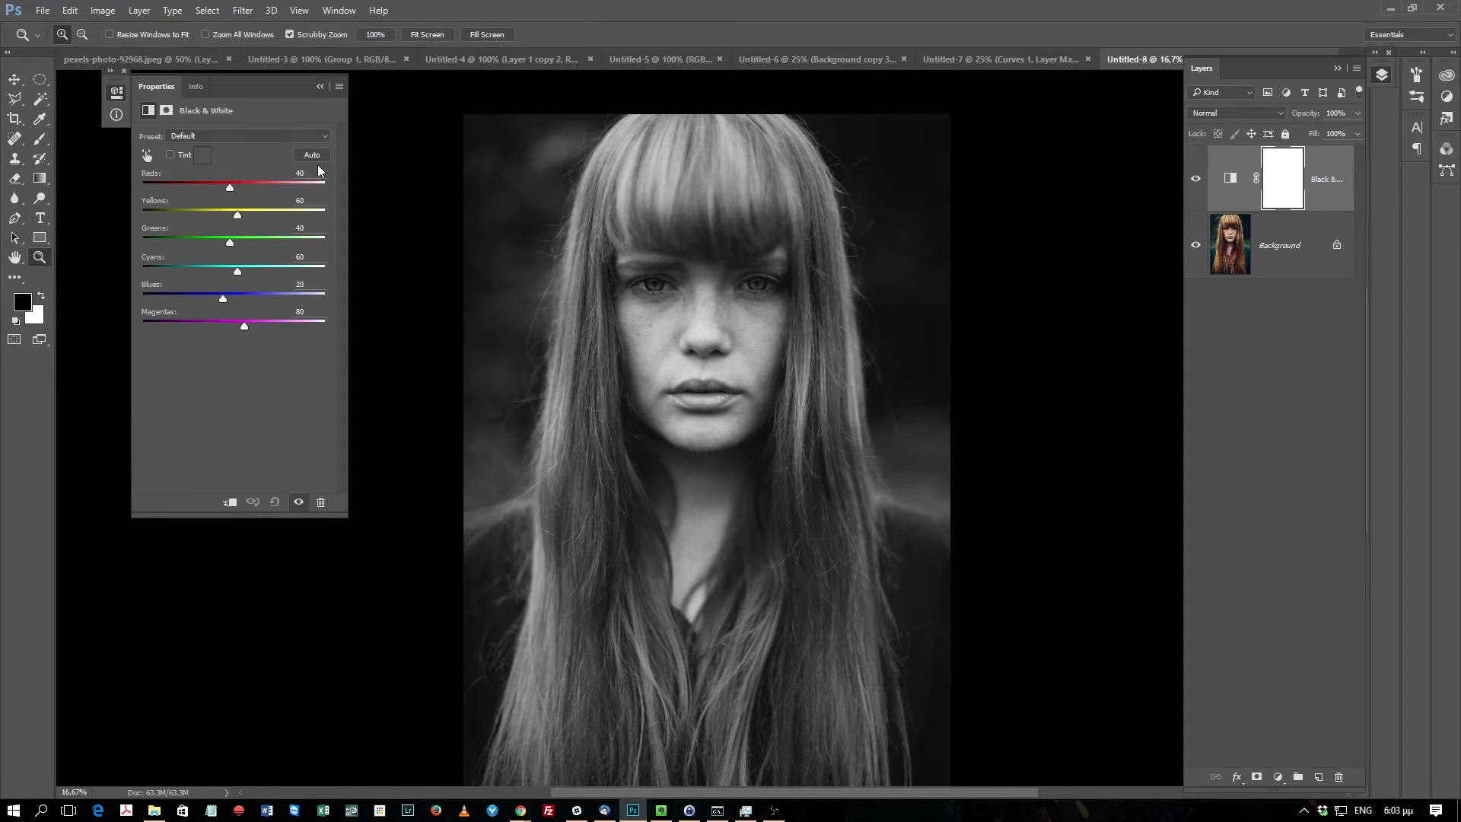
pyautogui.click(271, 135)
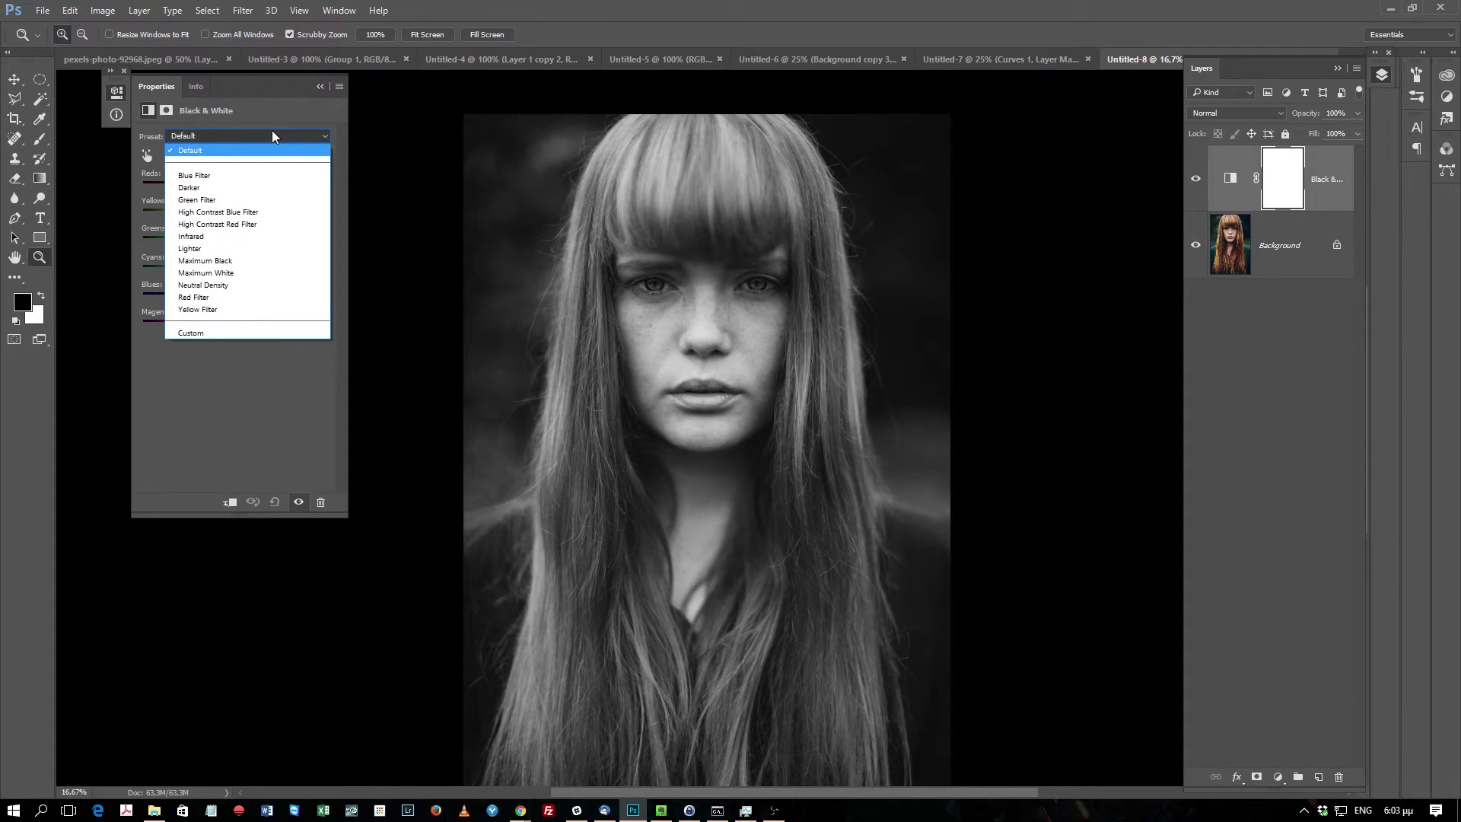
pyautogui.click(272, 132)
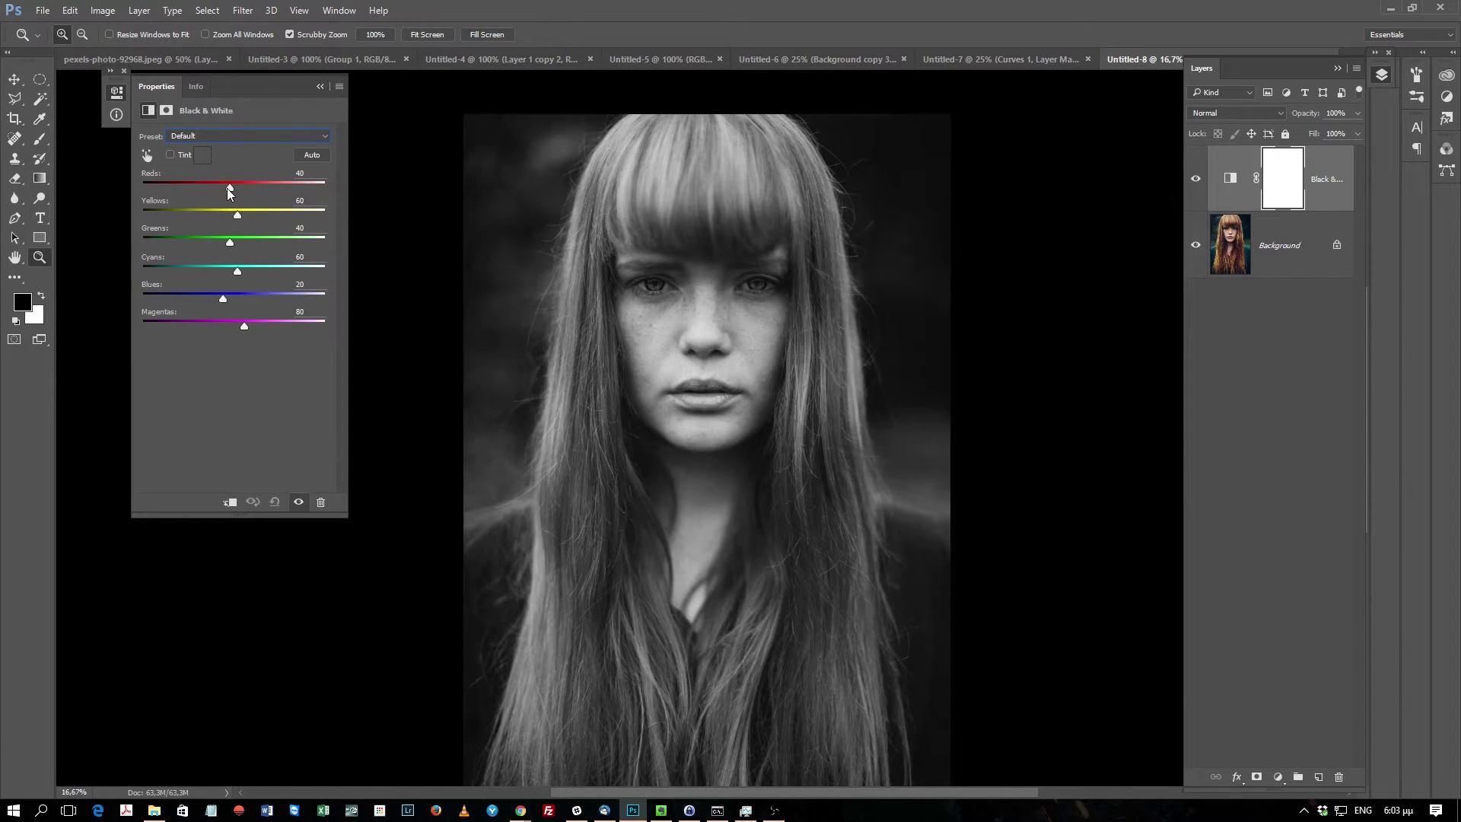
# Step: Experiment with the Reds, Yellows and Greens sliders to lighten or darken hair and skin
pyautogui.moveTo(234, 189); pyautogui.dragTo(254, 185)
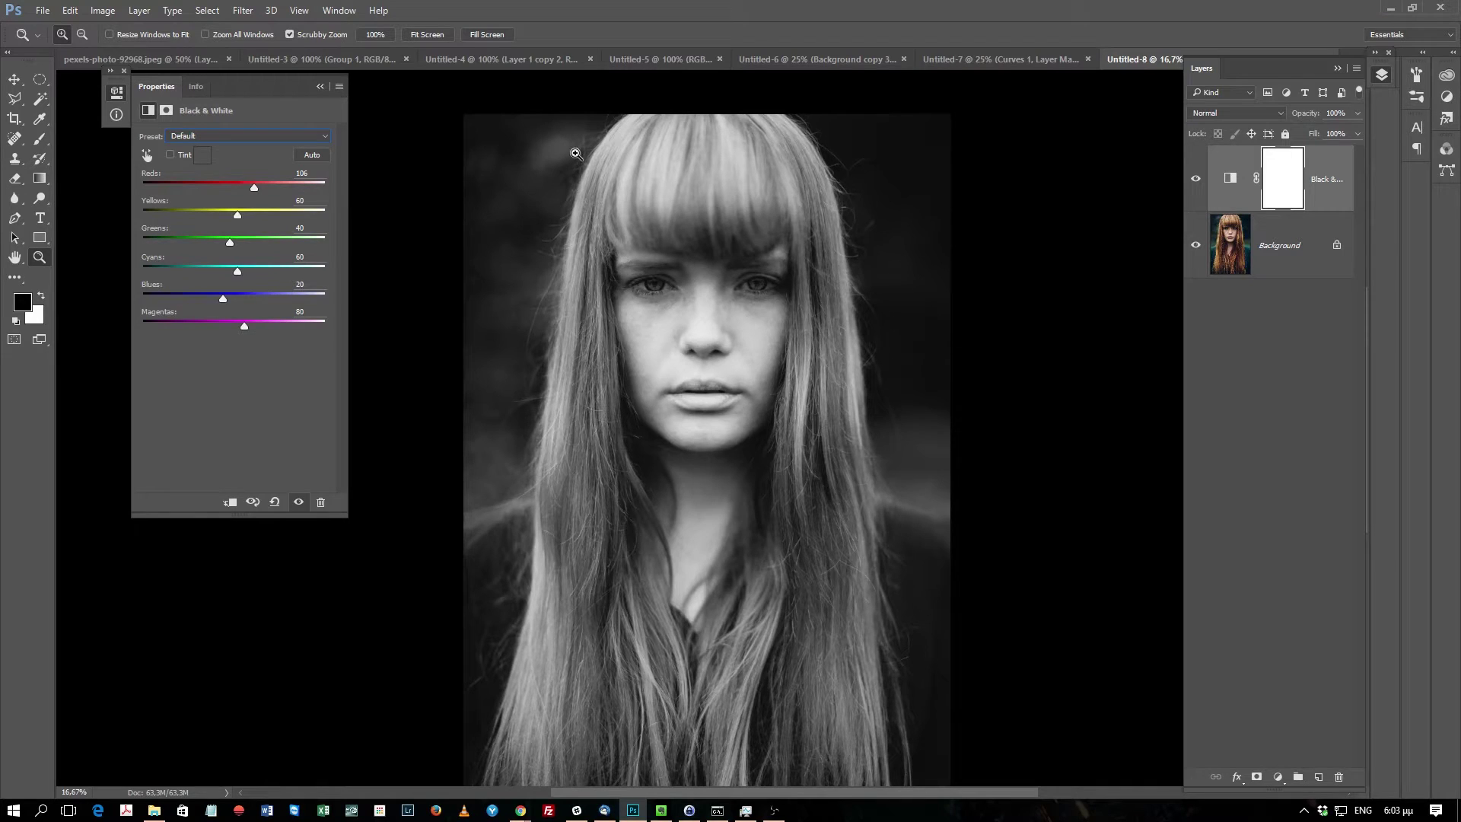
pyautogui.moveTo(255, 188)
pyautogui.mouseDown()
pyautogui.moveTo(295, 181)
pyautogui.moveTo(186, 201)
pyautogui.moveTo(236, 201)
pyautogui.mouseUp()
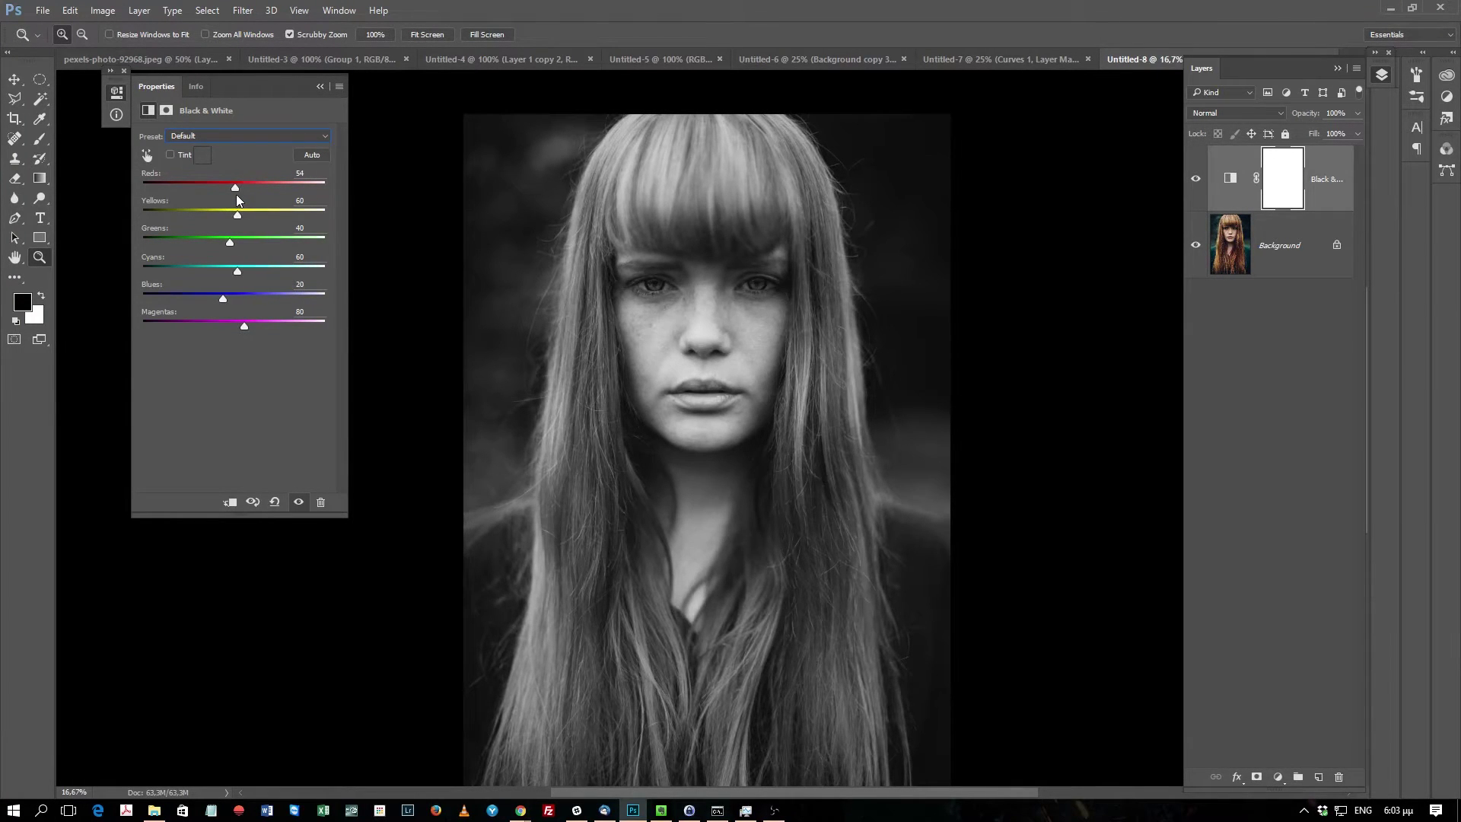
pyautogui.moveTo(232, 189); pyautogui.dragTo(202, 197)
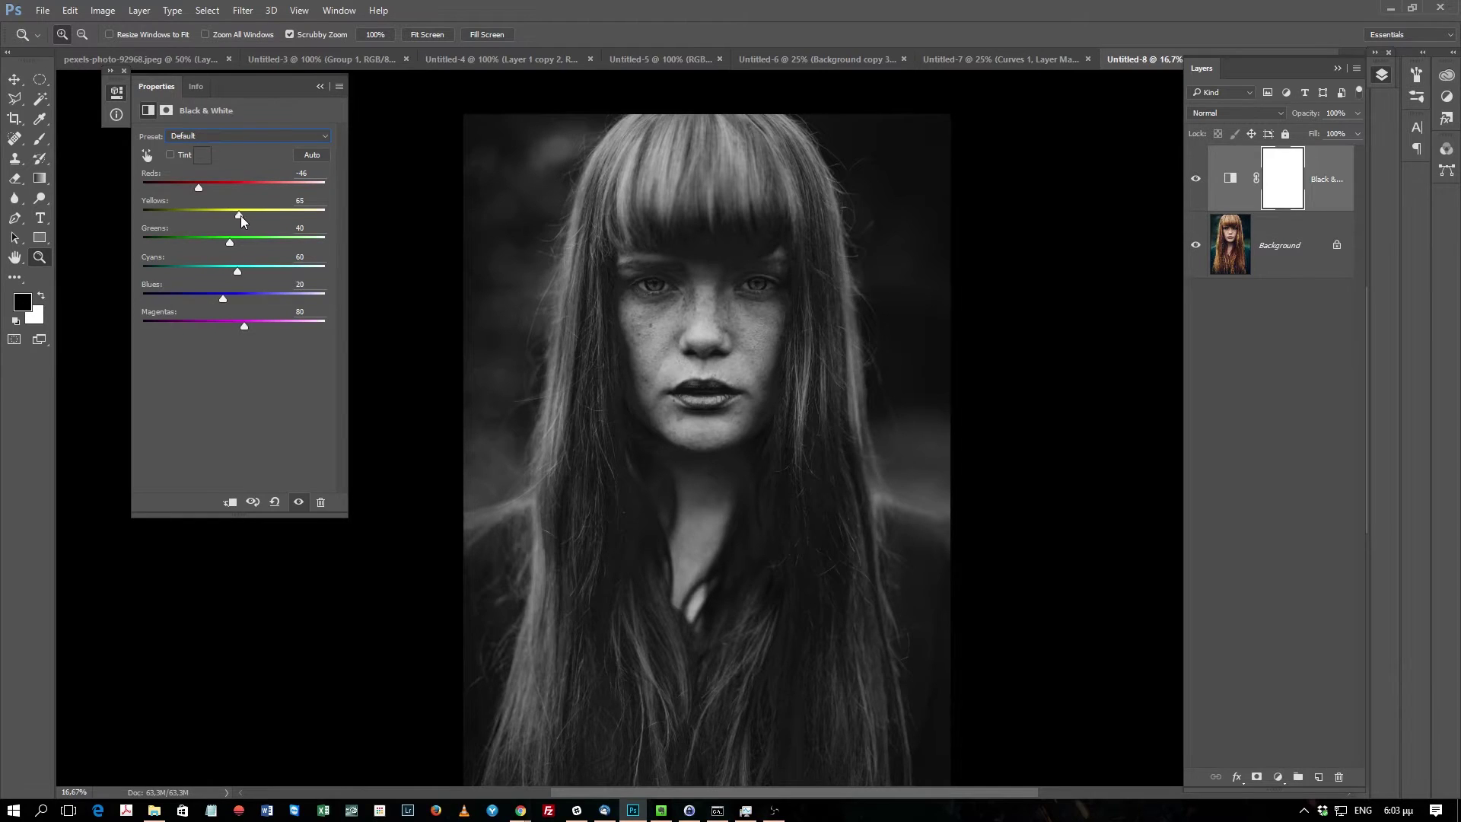
pyautogui.moveTo(239, 216)
pyautogui.mouseDown()
pyautogui.moveTo(289, 219)
pyautogui.moveTo(228, 227)
pyautogui.moveTo(245, 186)
pyautogui.mouseUp()
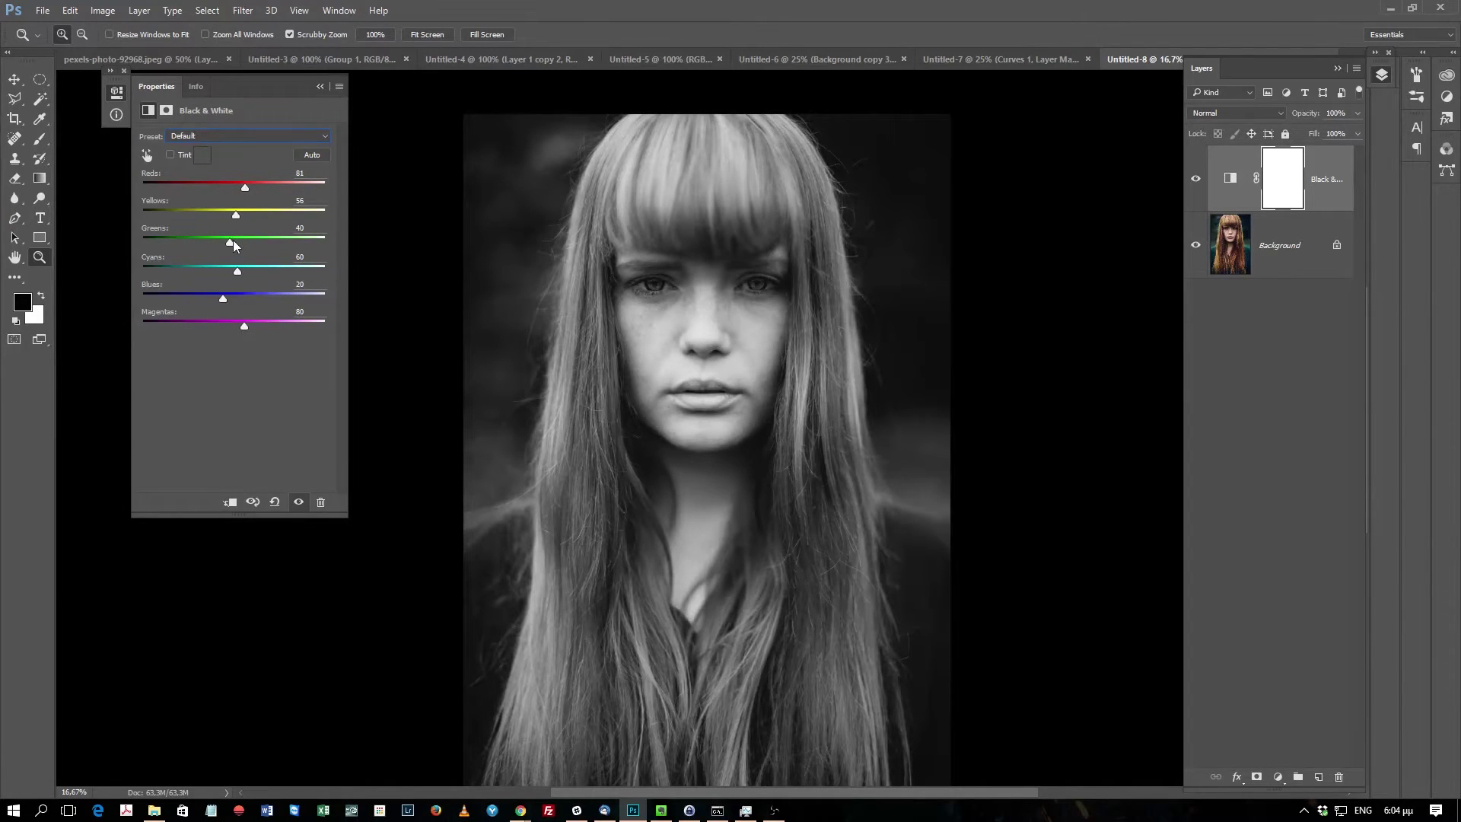
pyautogui.moveTo(229, 242)
pyautogui.mouseDown()
pyautogui.moveTo(293, 241)
pyautogui.moveTo(172, 244)
pyautogui.moveTo(321, 243)
pyautogui.moveTo(221, 251)
pyautogui.moveTo(259, 271)
pyautogui.moveTo(230, 271)
pyautogui.moveTo(334, 263)
pyautogui.moveTo(267, 260)
pyautogui.moveTo(313, 254)
pyautogui.moveTo(255, 271)
pyautogui.moveTo(295, 292)
pyautogui.moveTo(203, 300)
pyautogui.moveTo(302, 328)
pyautogui.moveTo(230, 335)
pyautogui.moveTo(248, 343)
pyautogui.mouseUp()
pyautogui.write('96')
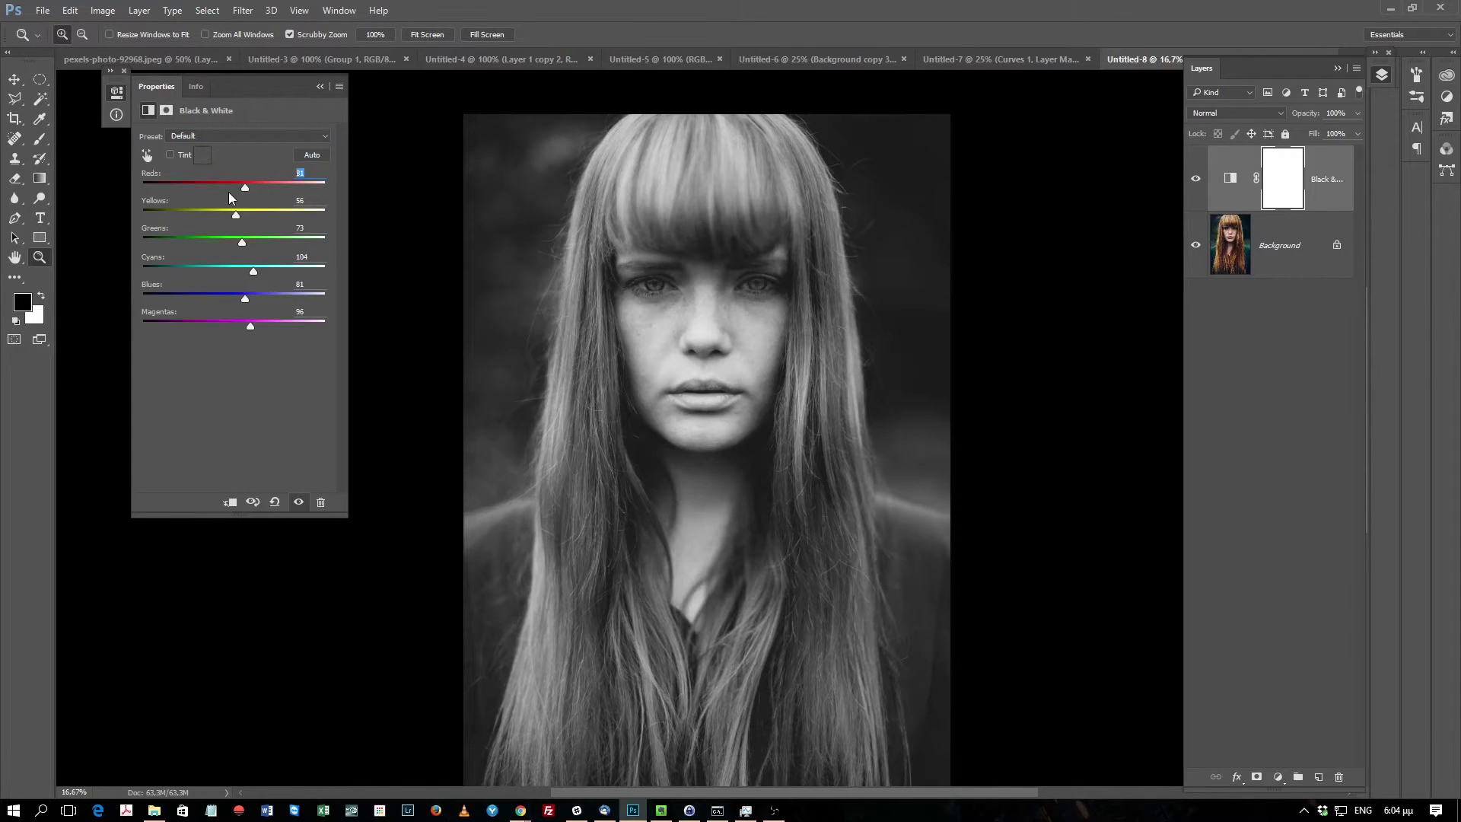
# Step: Enter 0 for the Black & White values from Reds through Blues
pyautogui.write('0')
pyautogui.press('Tab')
pyautogui.write('0')
pyautogui.press('Tab')
pyautogui.write('0')
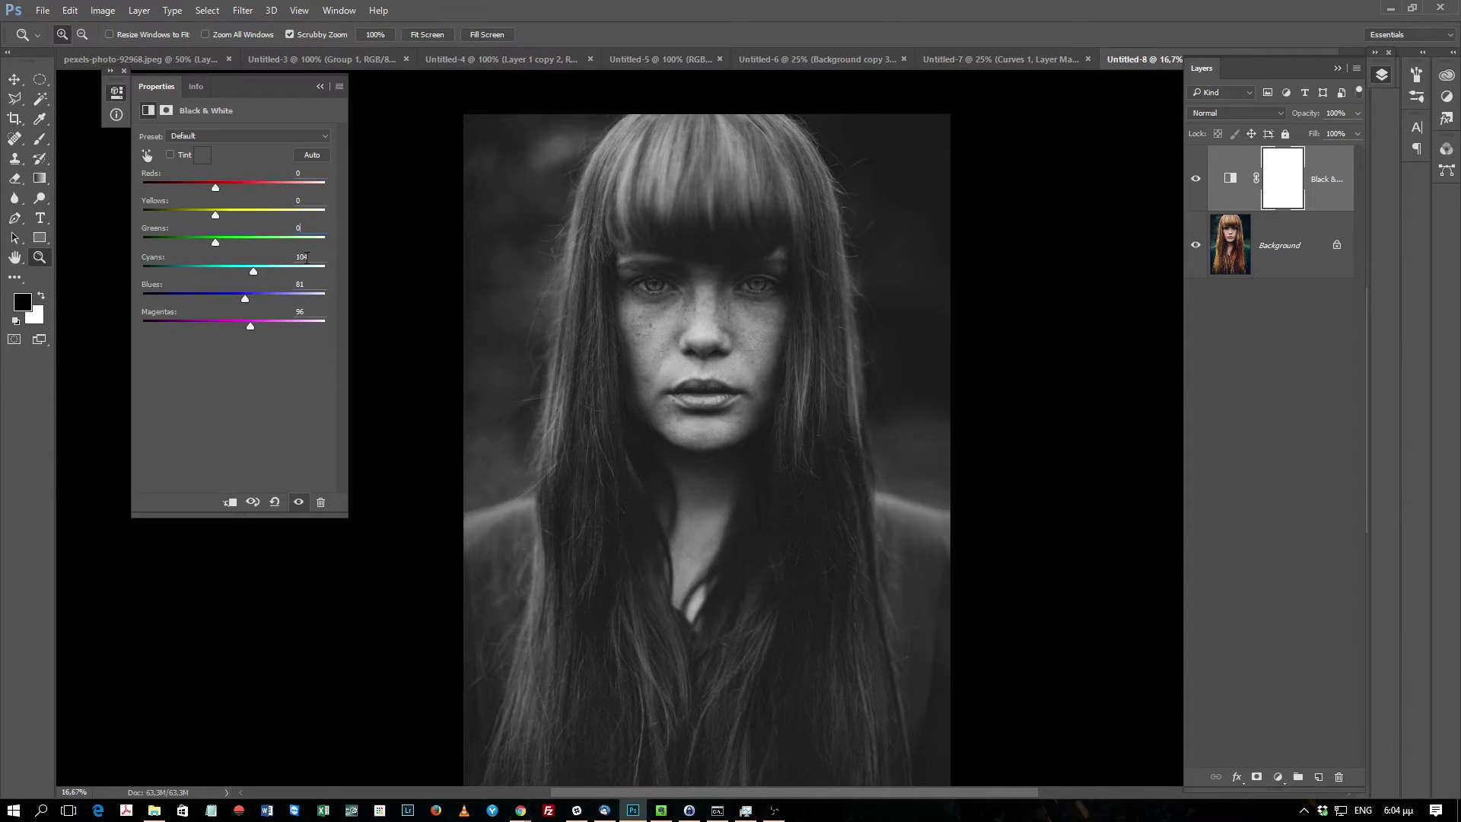
pyautogui.write('0')
pyautogui.press('Tab')
pyautogui.write('0')
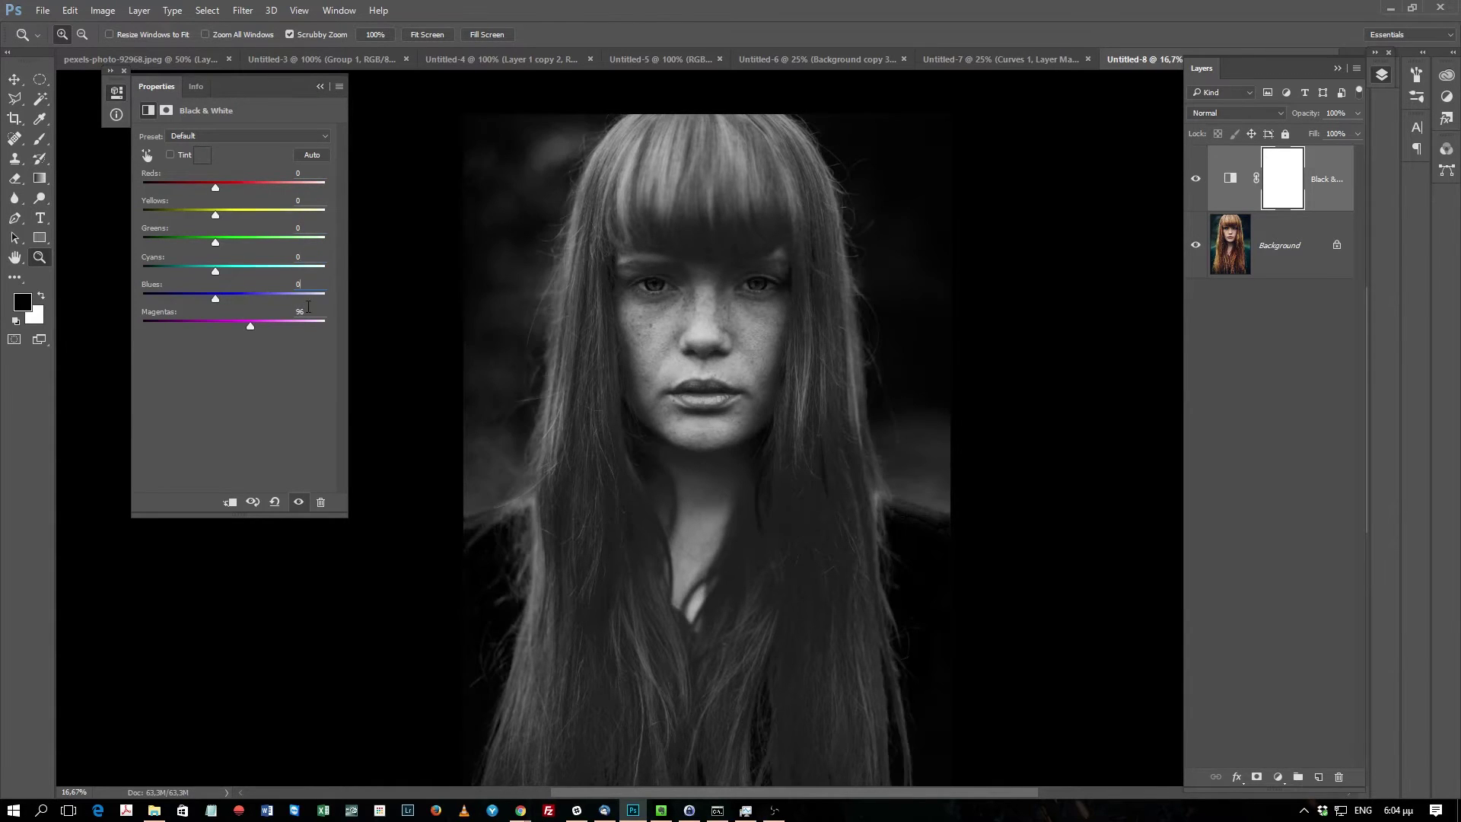
pyautogui.write('0')
# Step: Compare the Blue Filter and Darker Black & White presets, switching back and forth
pyautogui.click(217, 142)
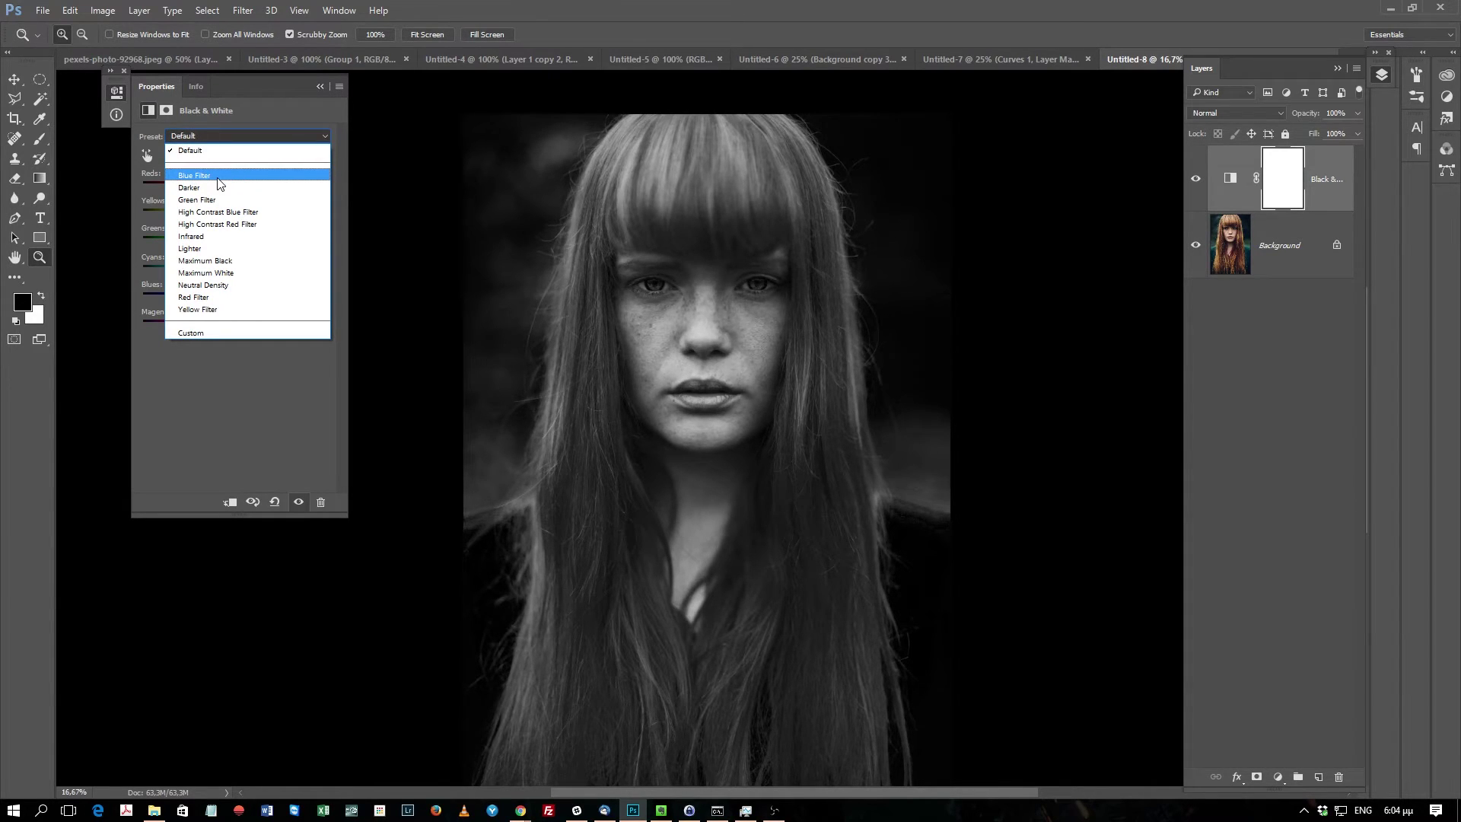
pyautogui.click(220, 177)
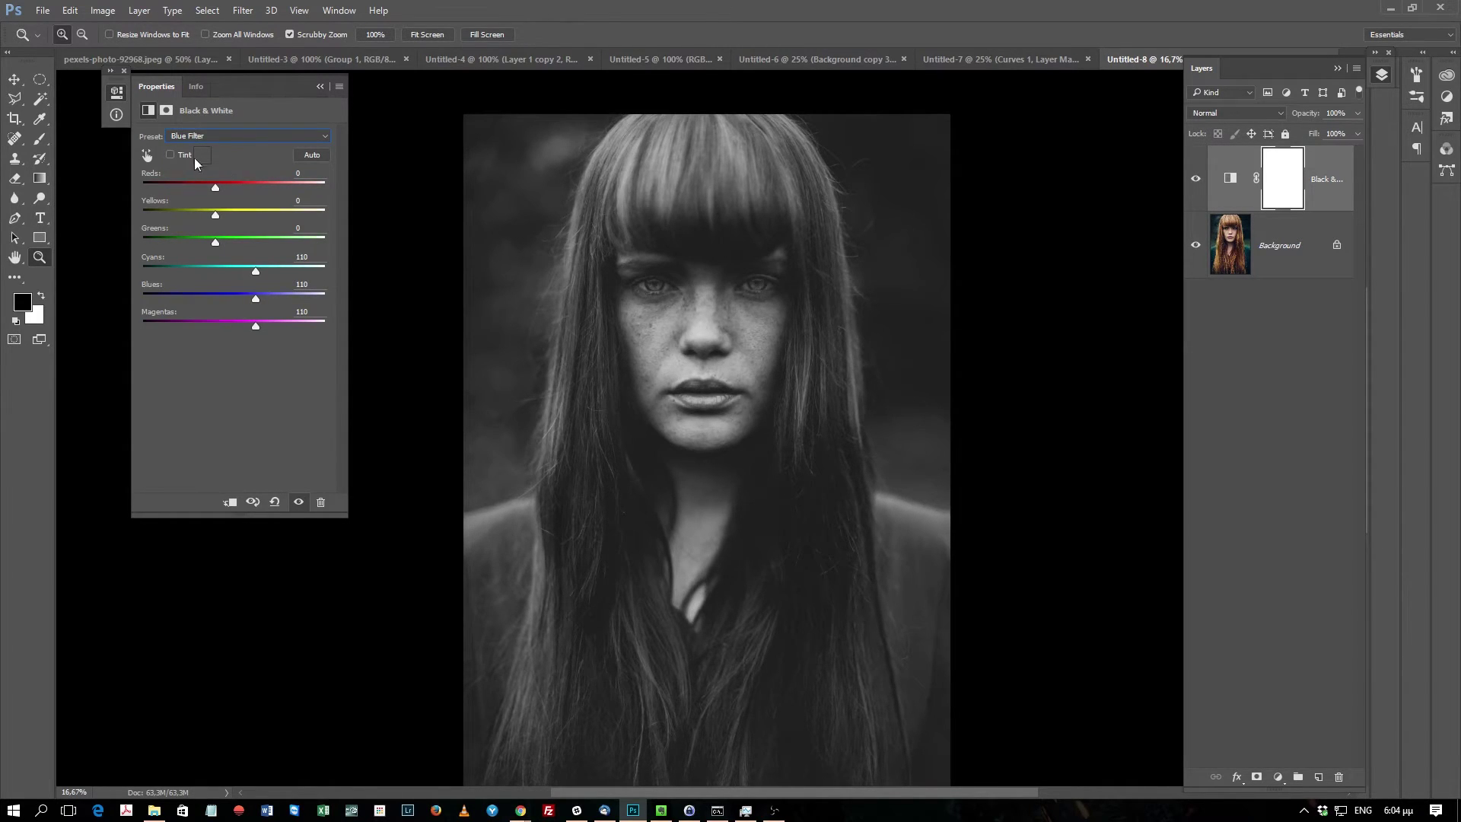
pyautogui.click(202, 136)
pyautogui.click(211, 187)
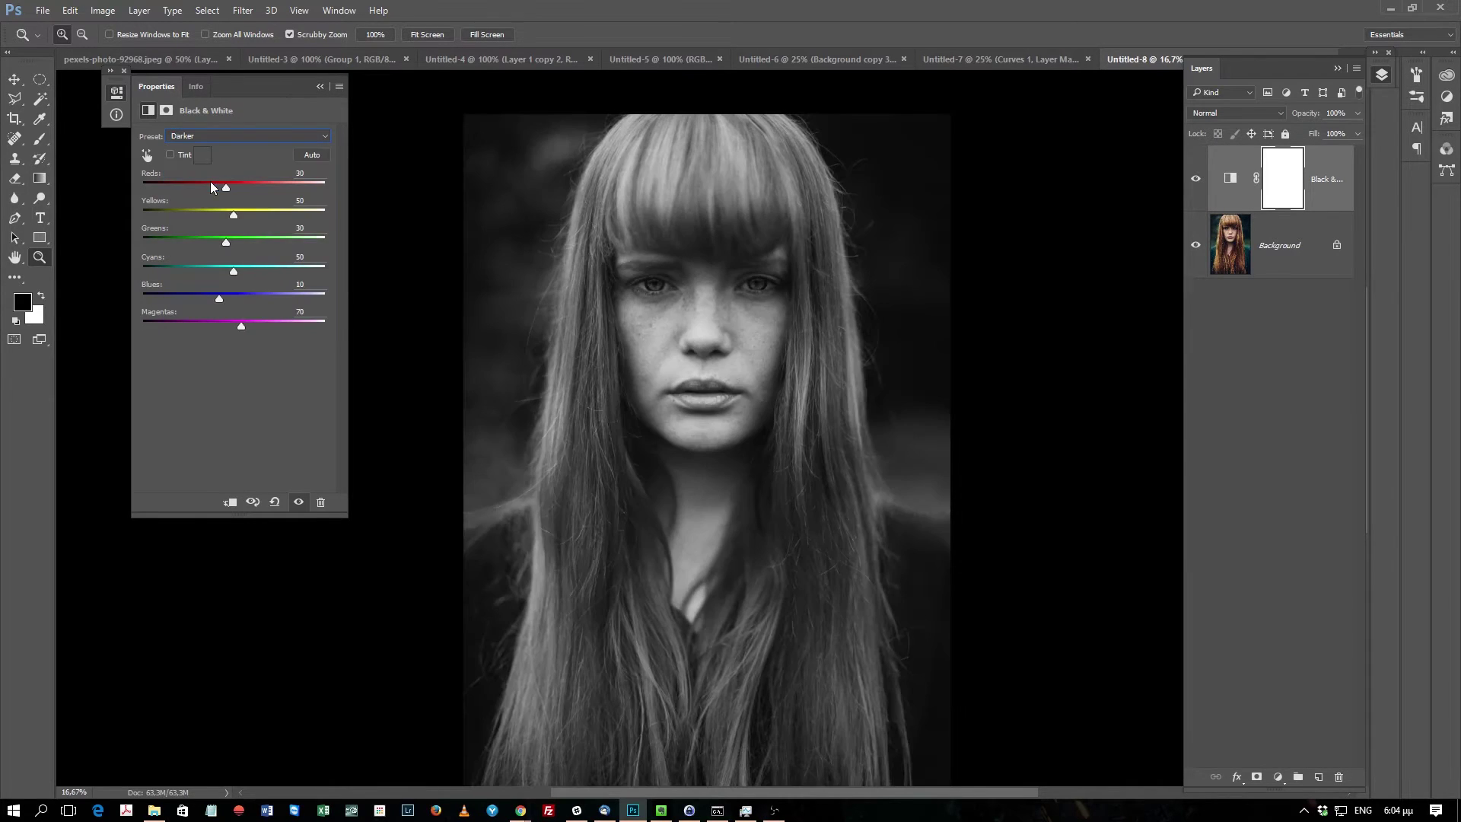
pyautogui.click(229, 135)
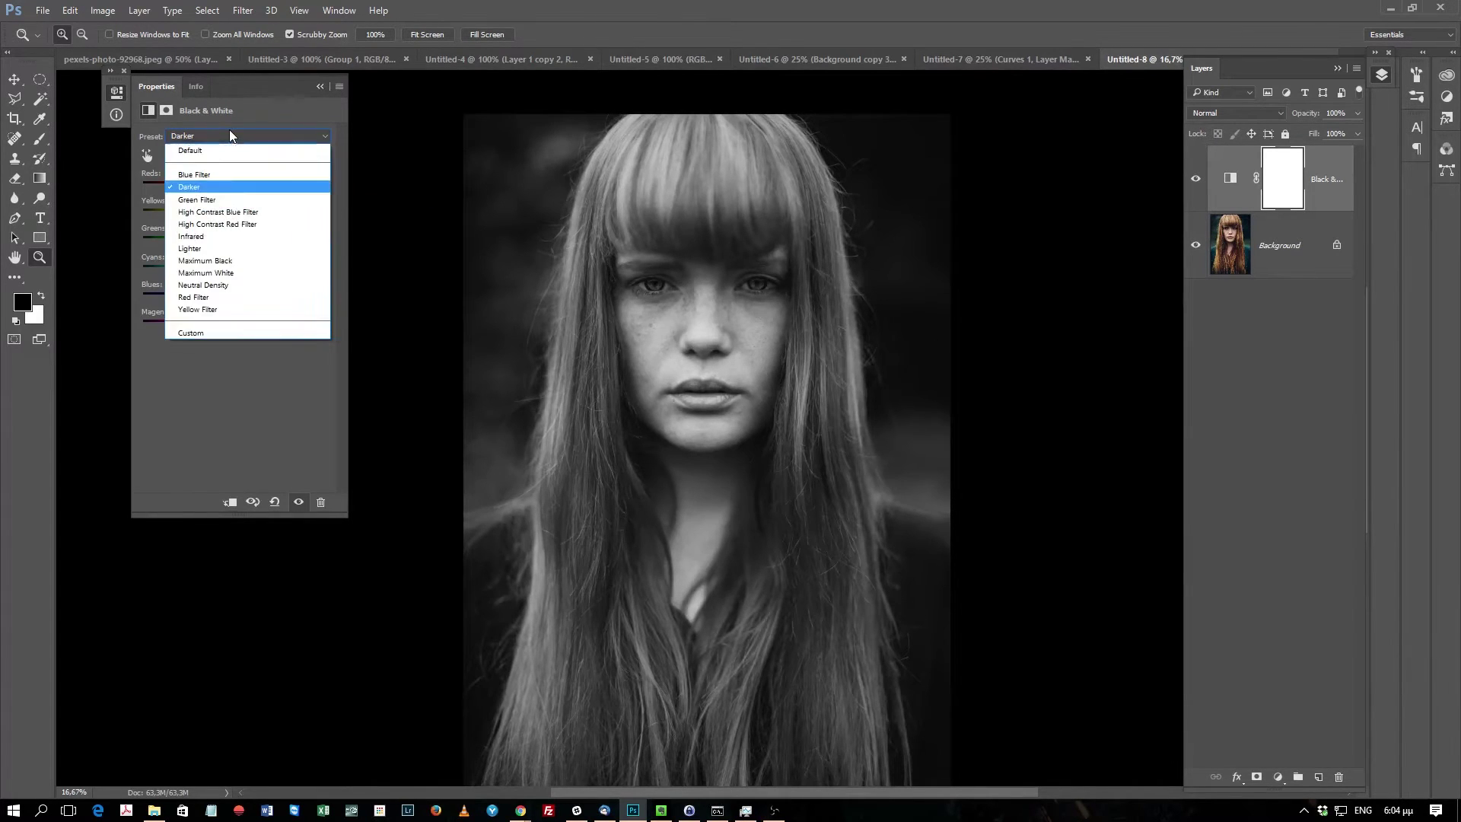
pyautogui.click(207, 174)
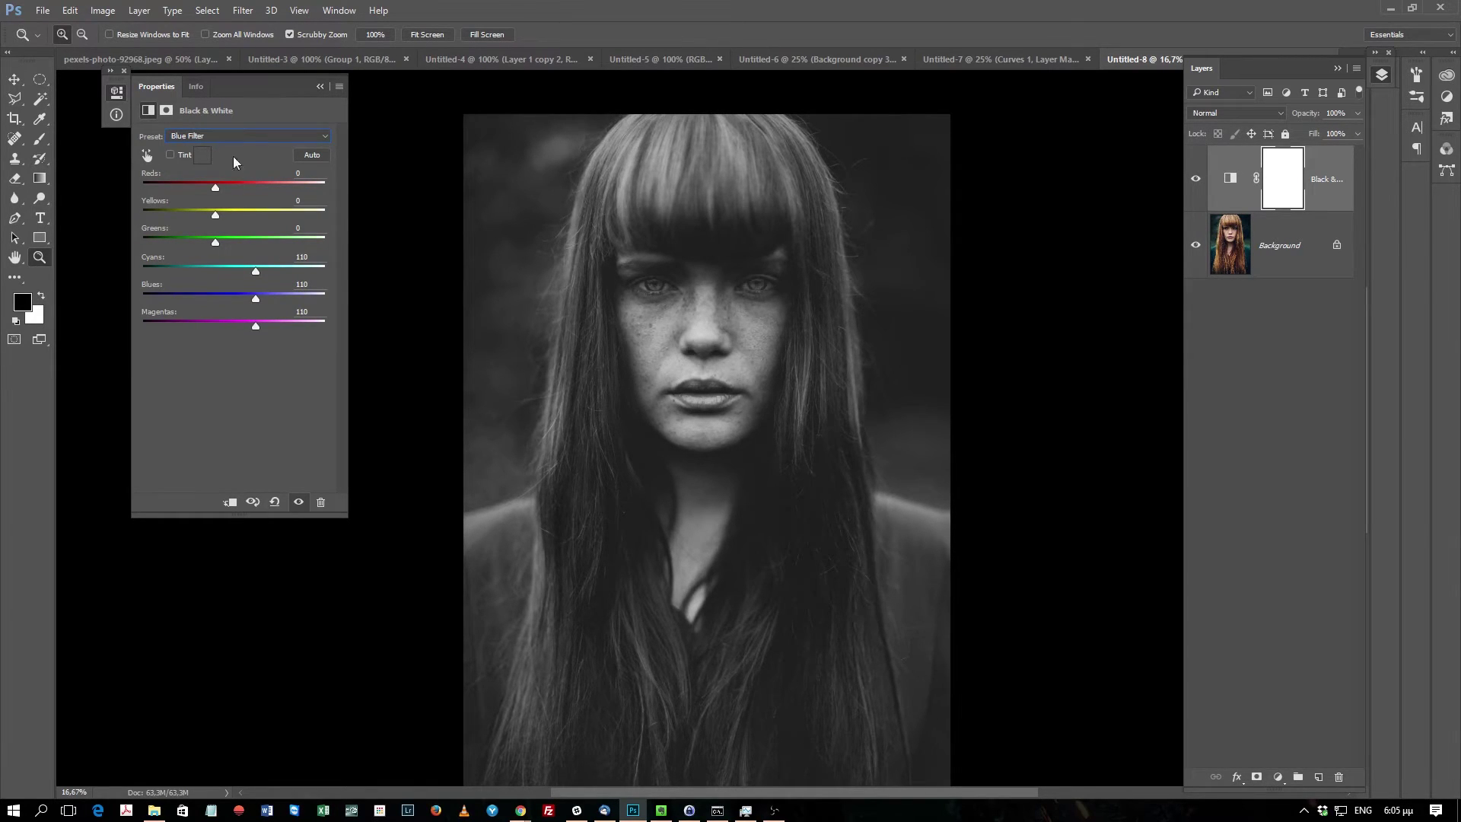
pyautogui.click(219, 132)
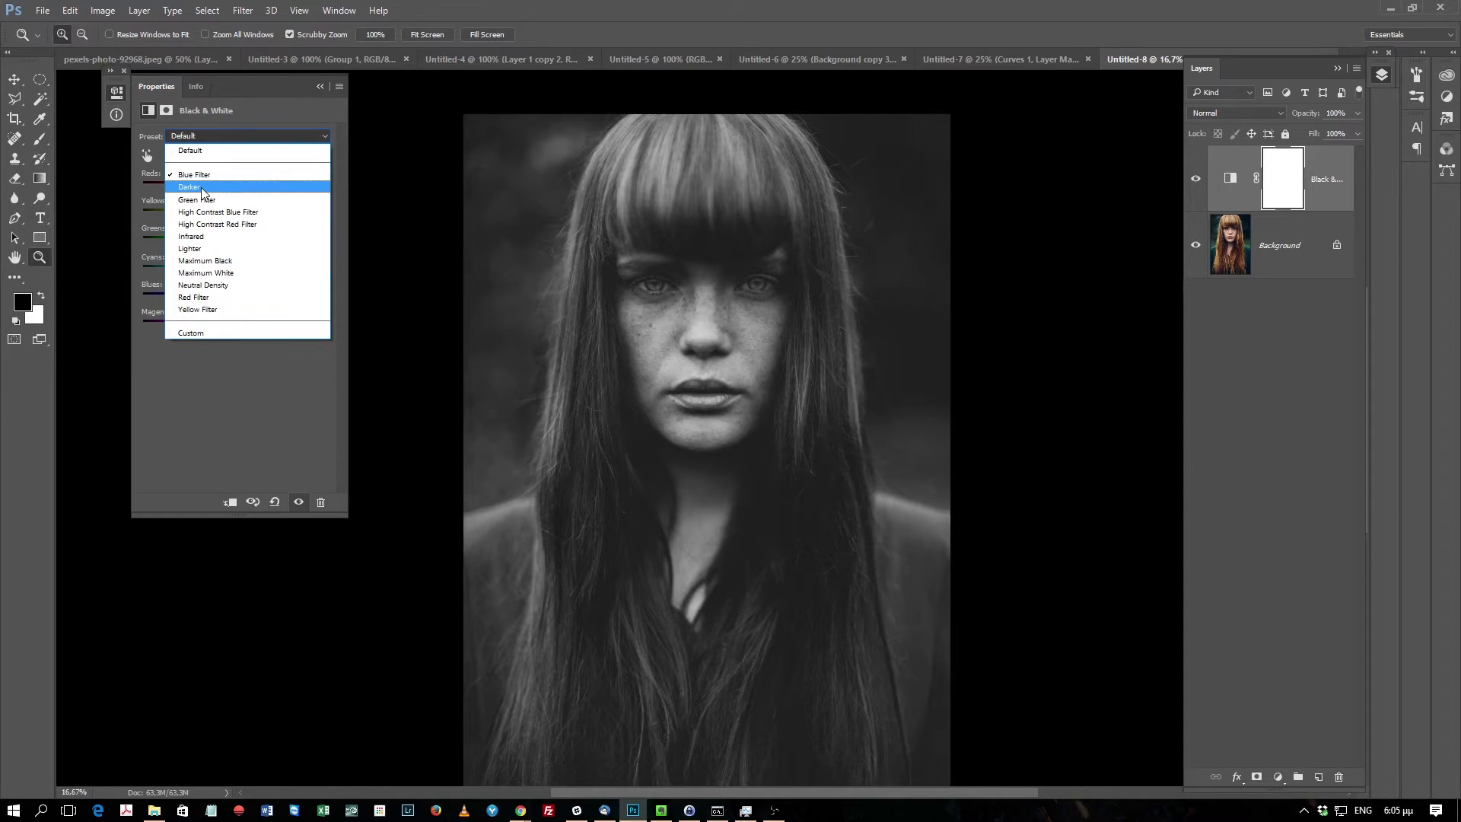
pyautogui.click(190, 187)
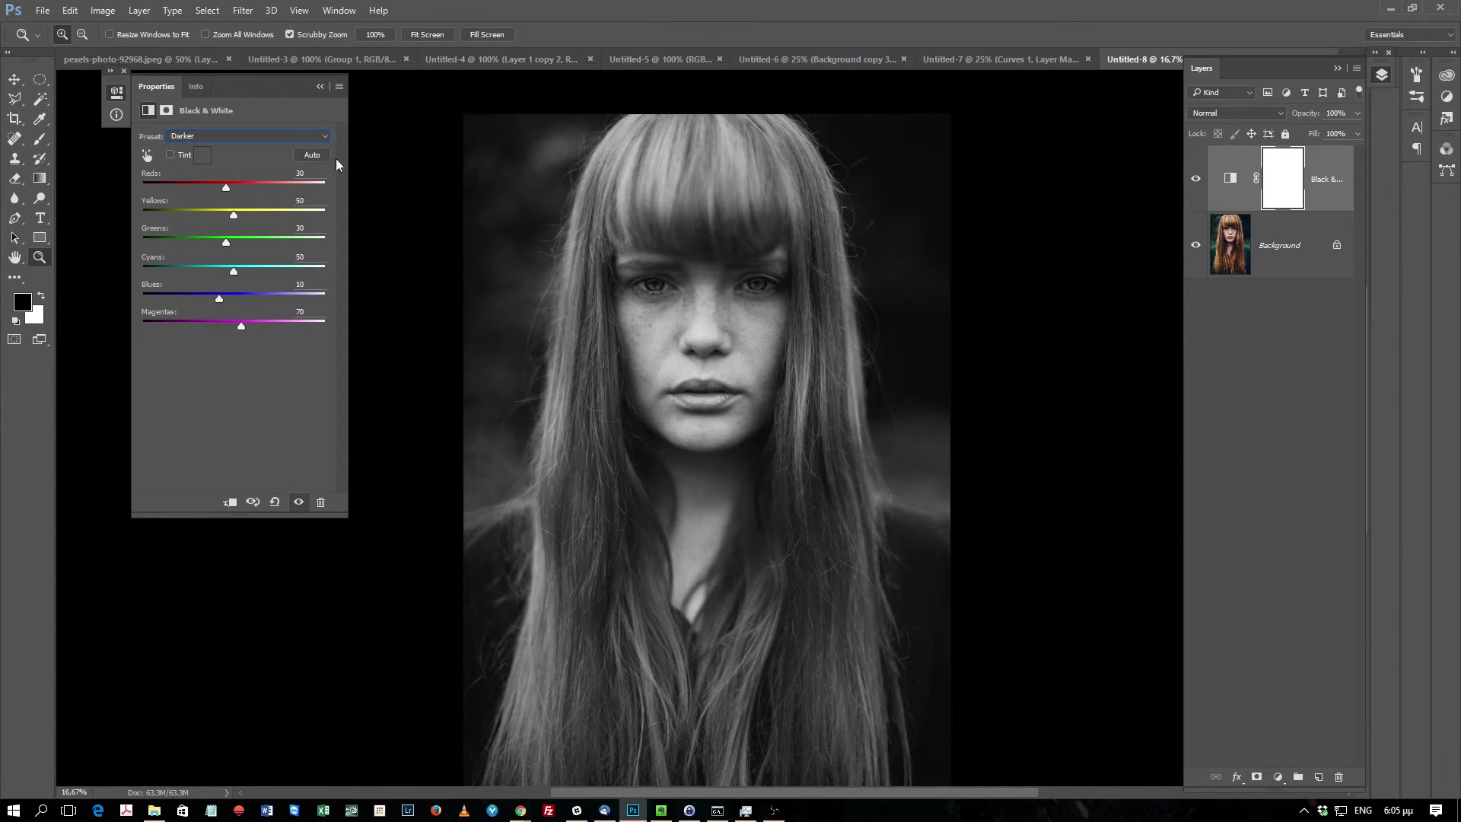
pyautogui.click(248, 135)
pyautogui.click(215, 171)
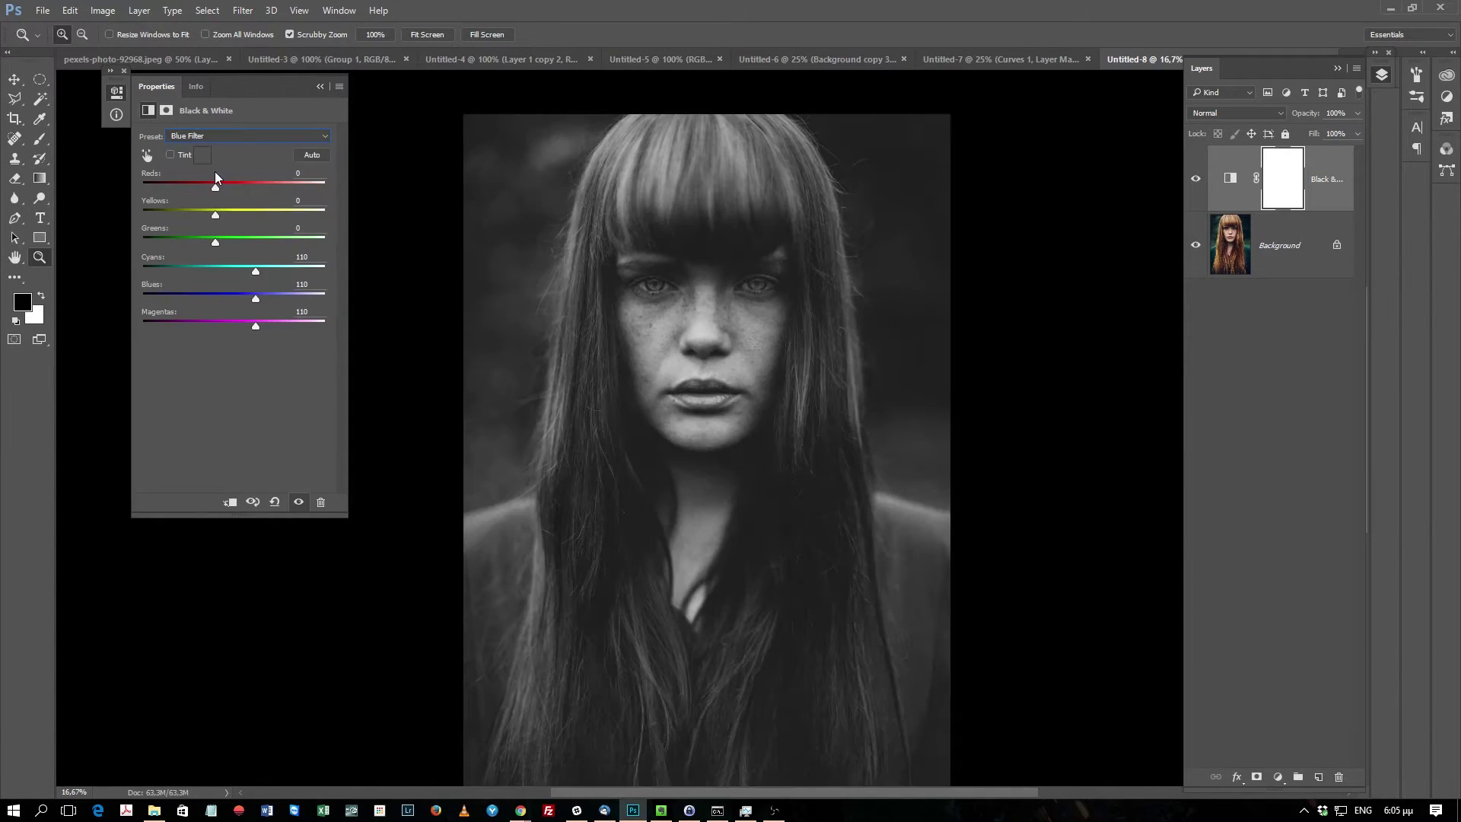
# Step: Try the High Contrast Blue, High Contrast Red, Infrared, Lighter, Maximum Black and Maximum White presets
pyautogui.click(228, 137)
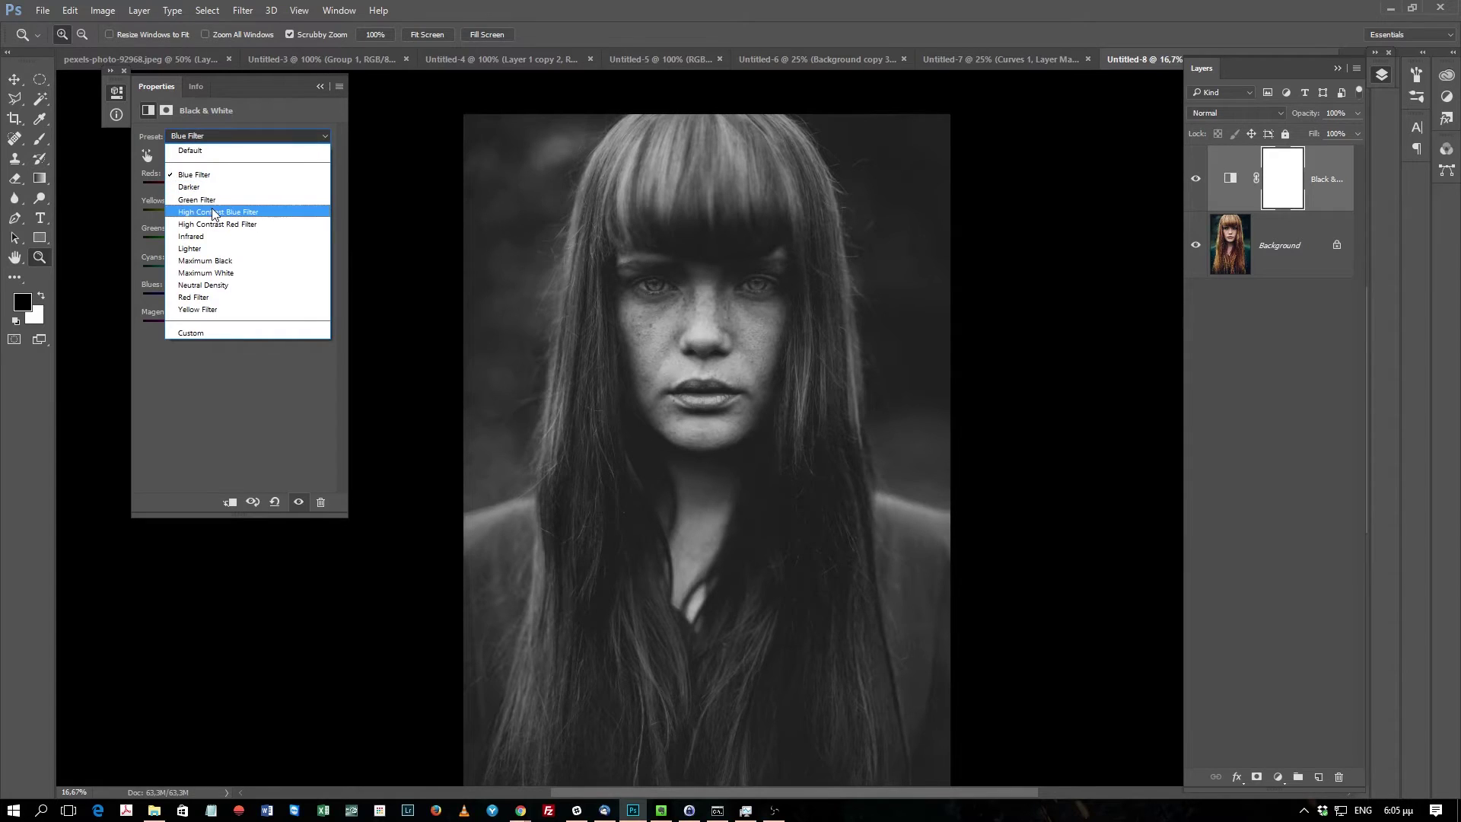
pyautogui.click(214, 212)
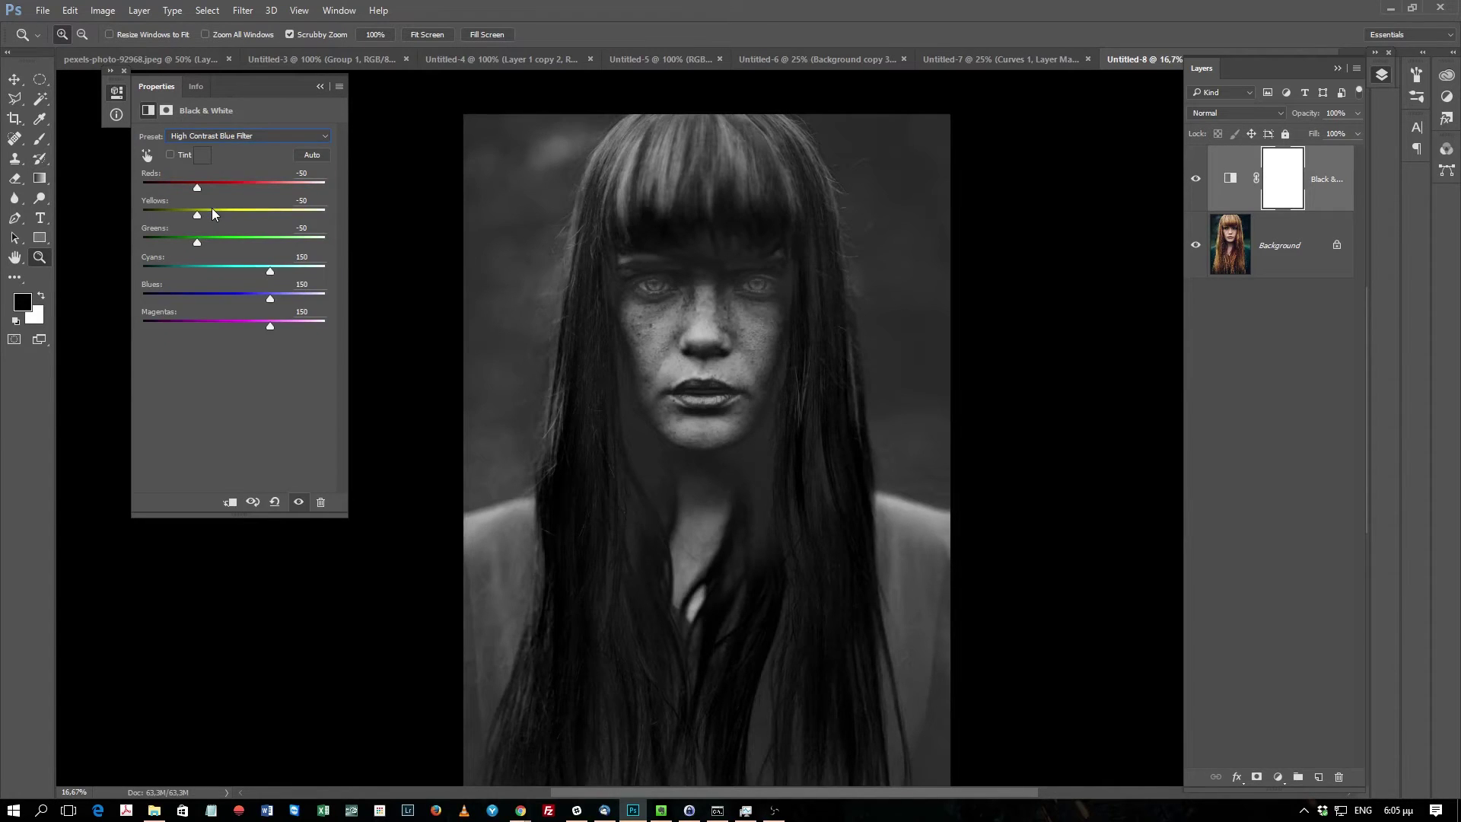
pyautogui.click(256, 138)
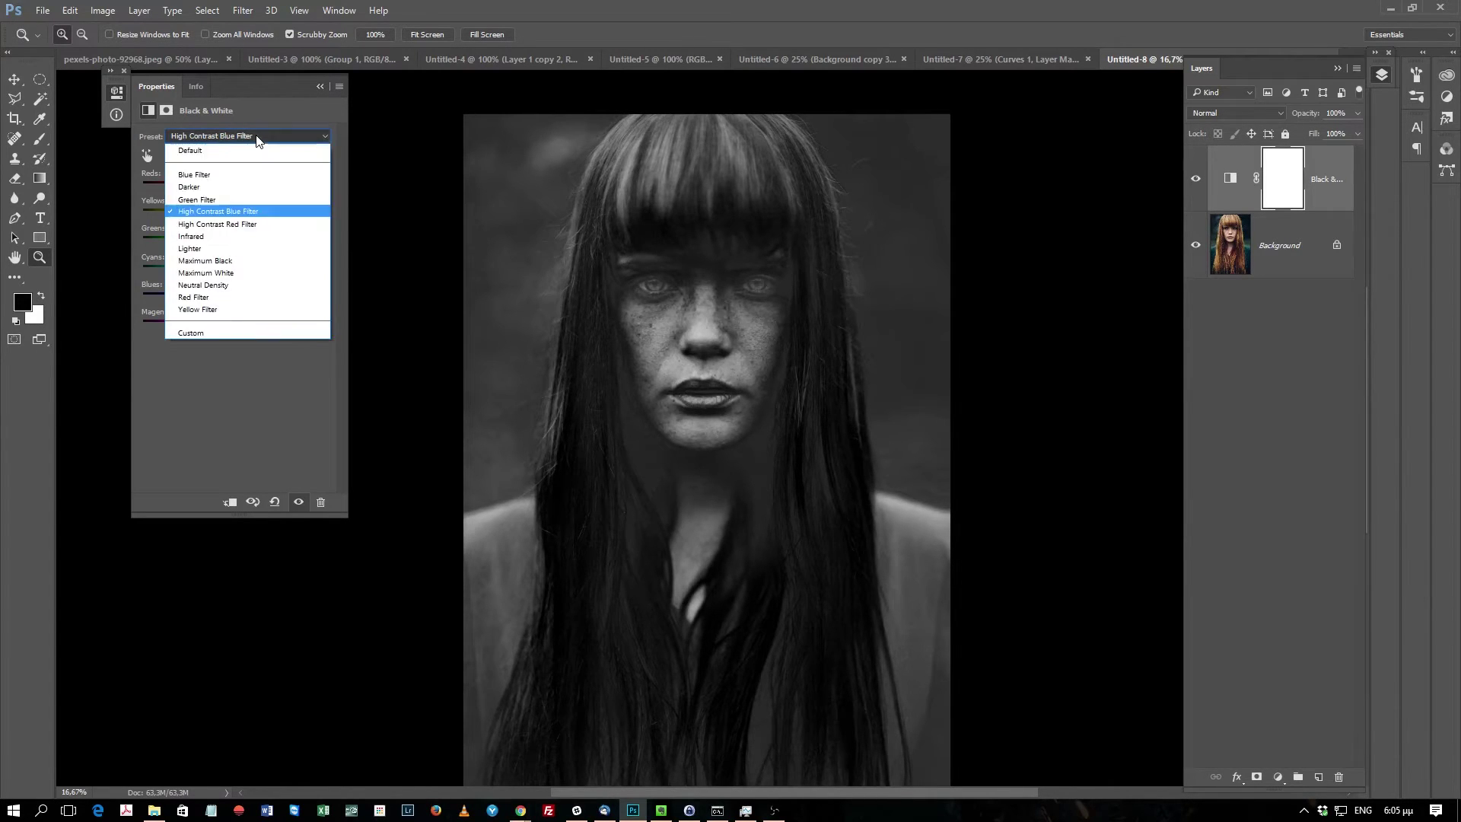
pyautogui.click(237, 224)
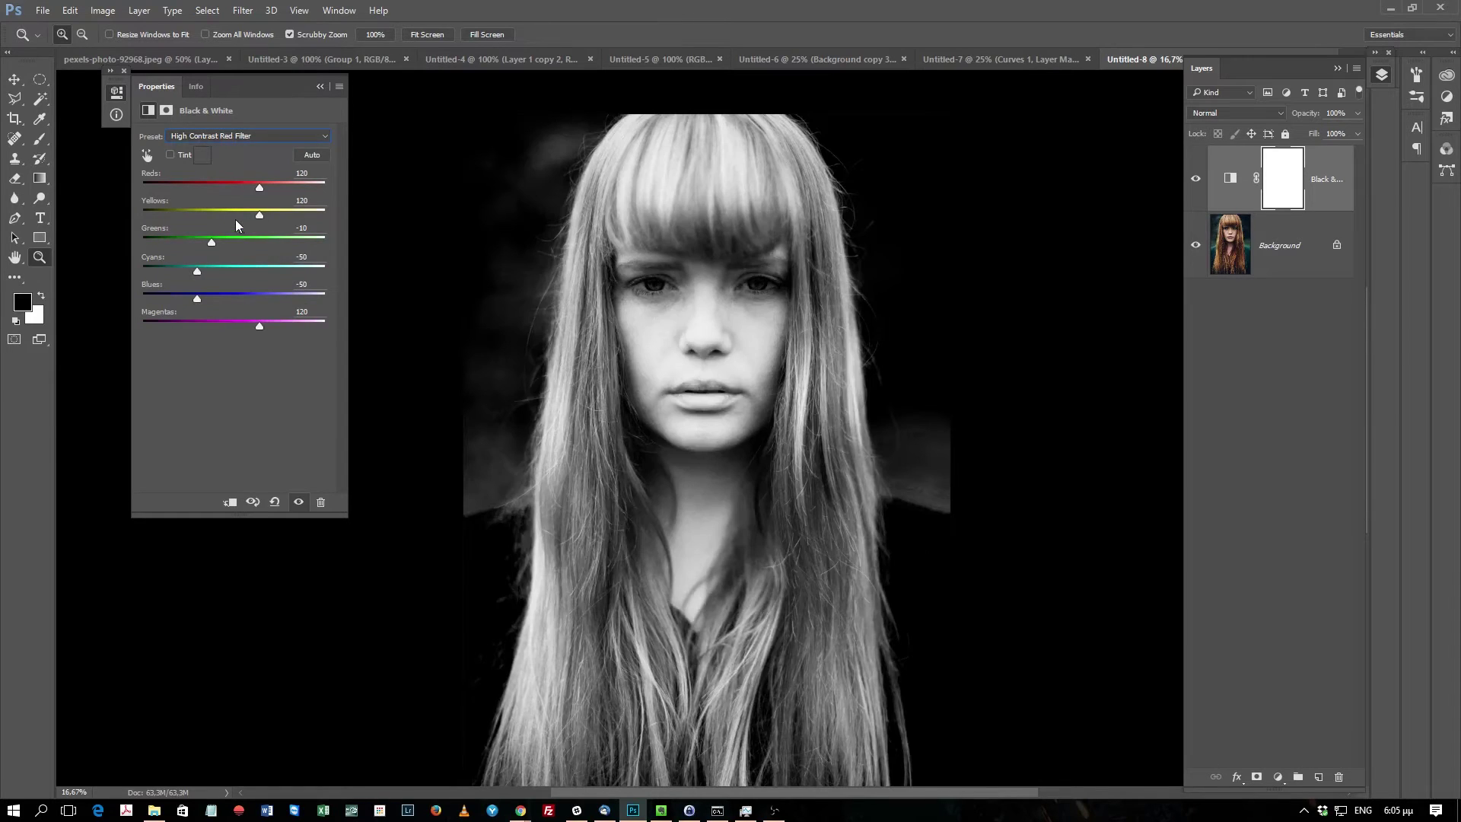
pyautogui.click(264, 135)
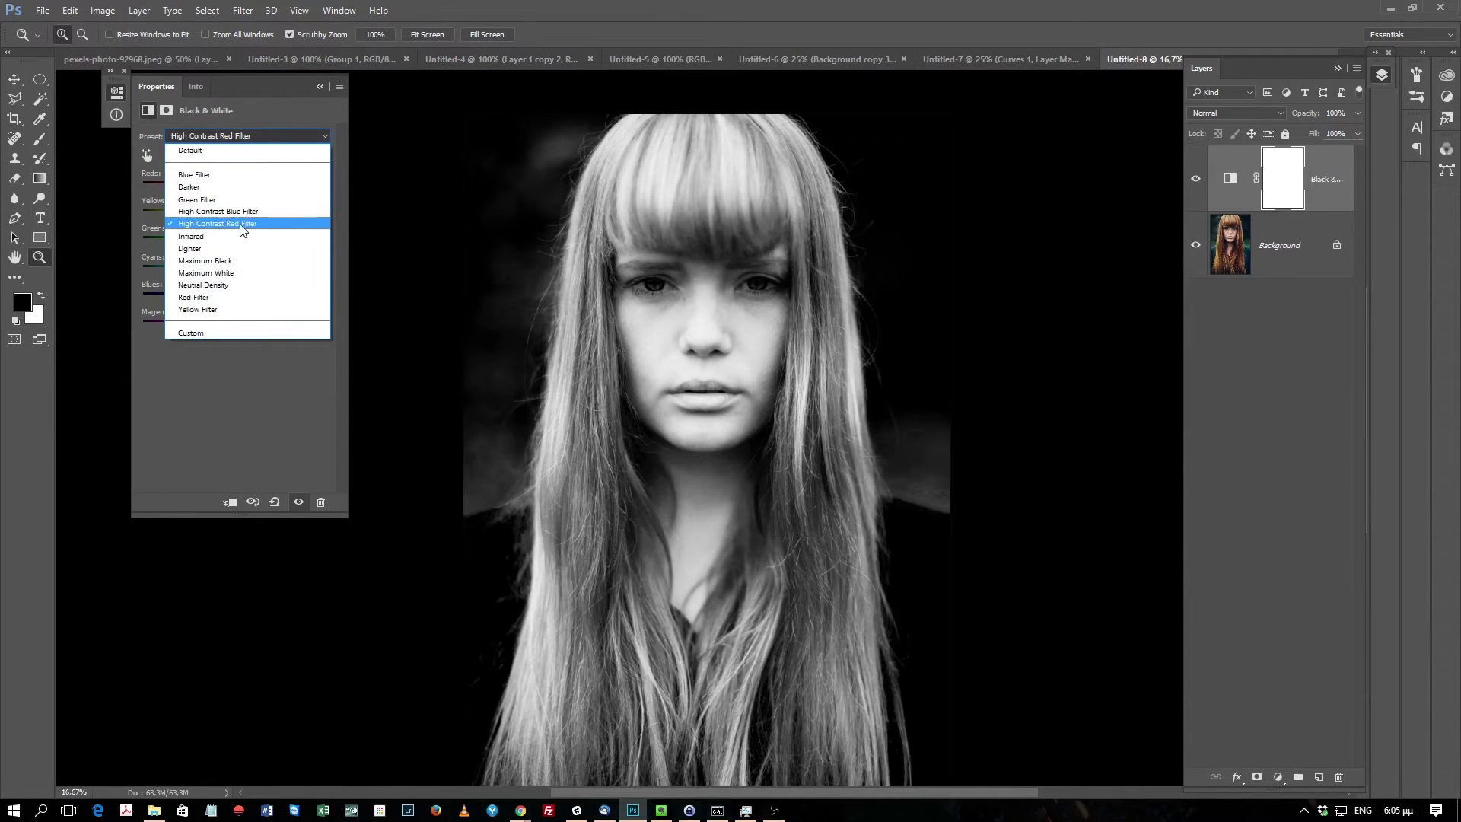
pyautogui.click(233, 238)
pyautogui.click(257, 137)
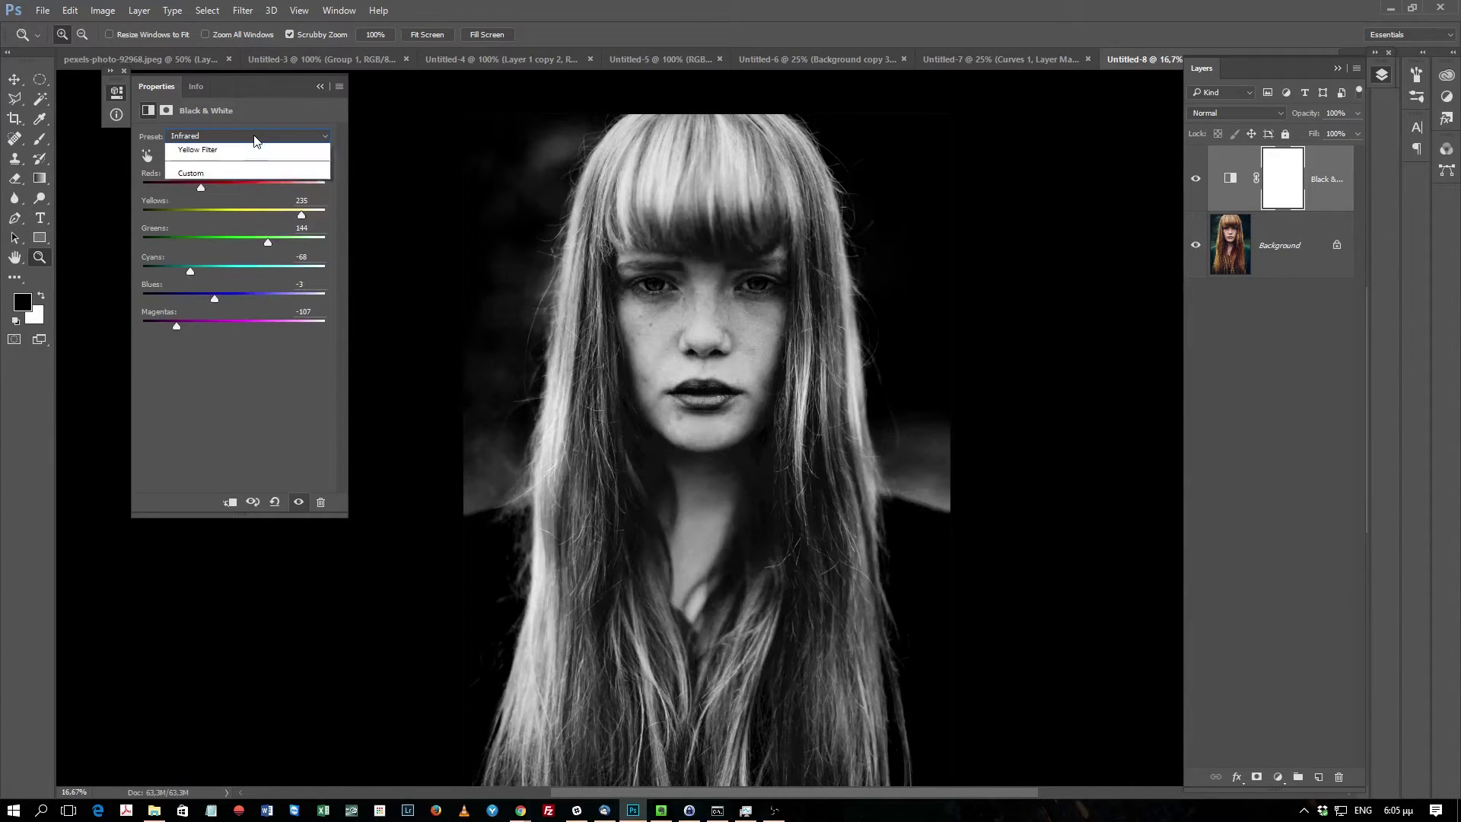
pyautogui.click(236, 250)
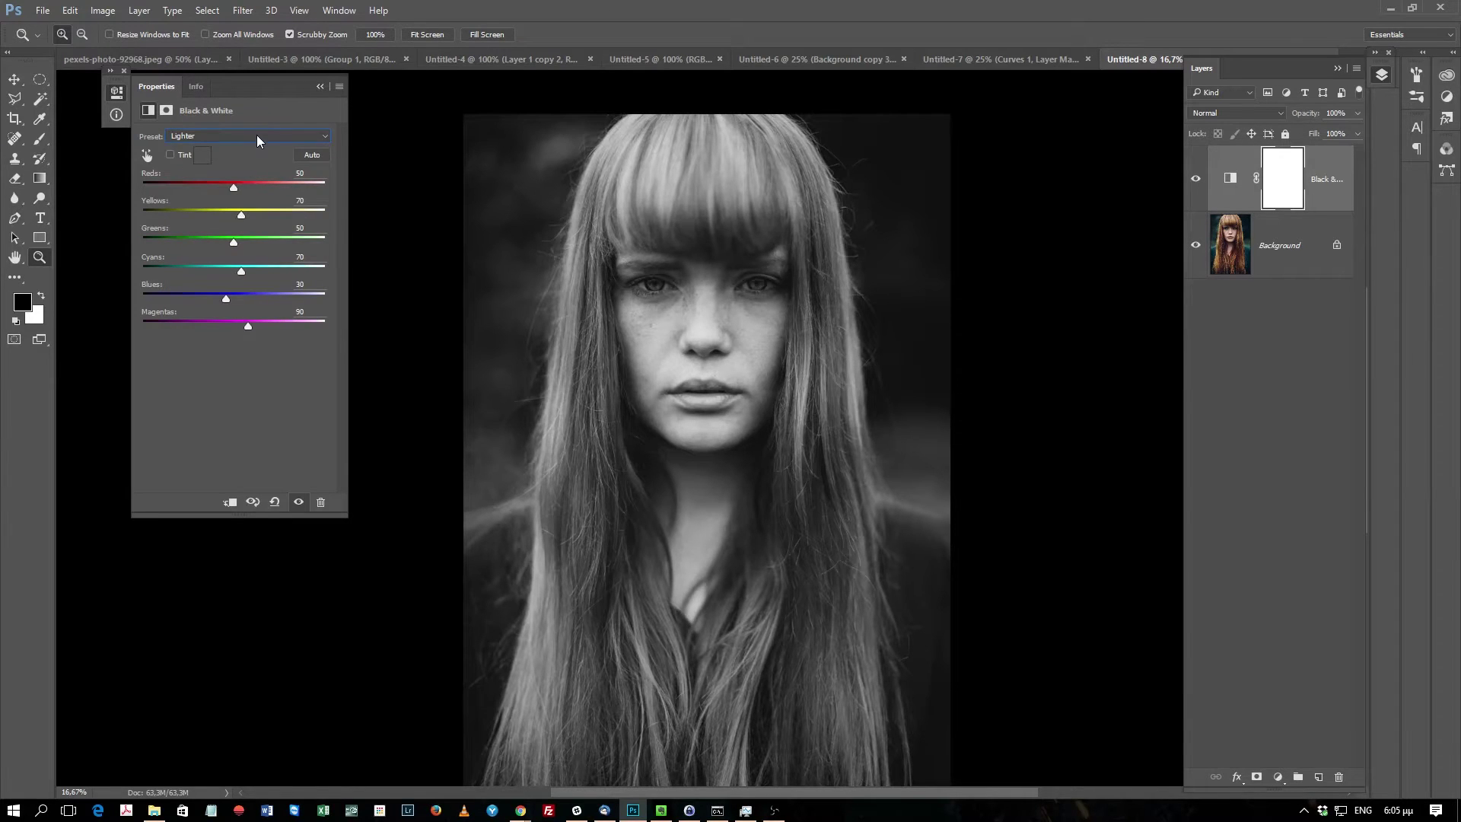
pyautogui.click(257, 135)
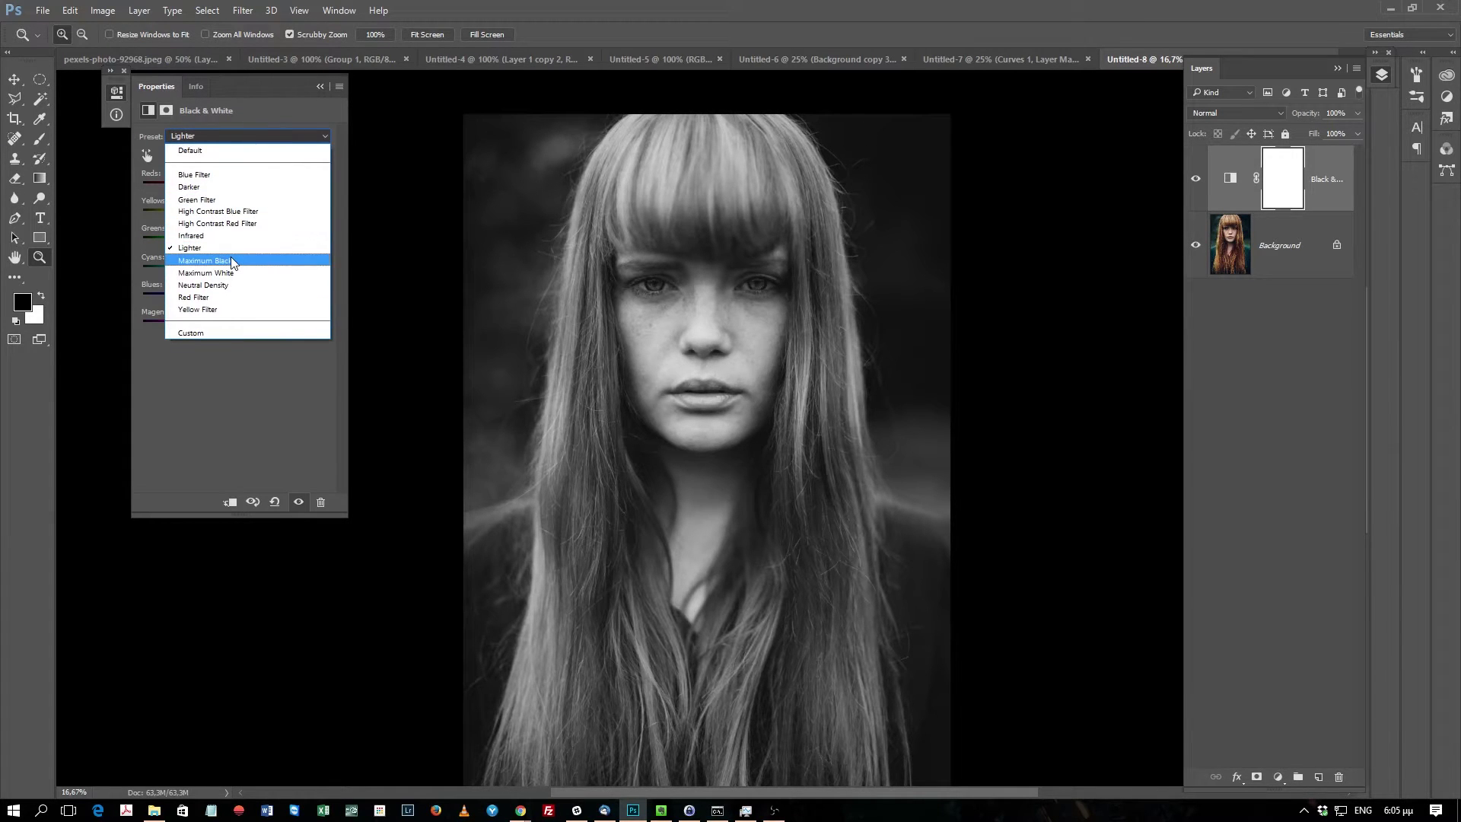
pyautogui.click(231, 261)
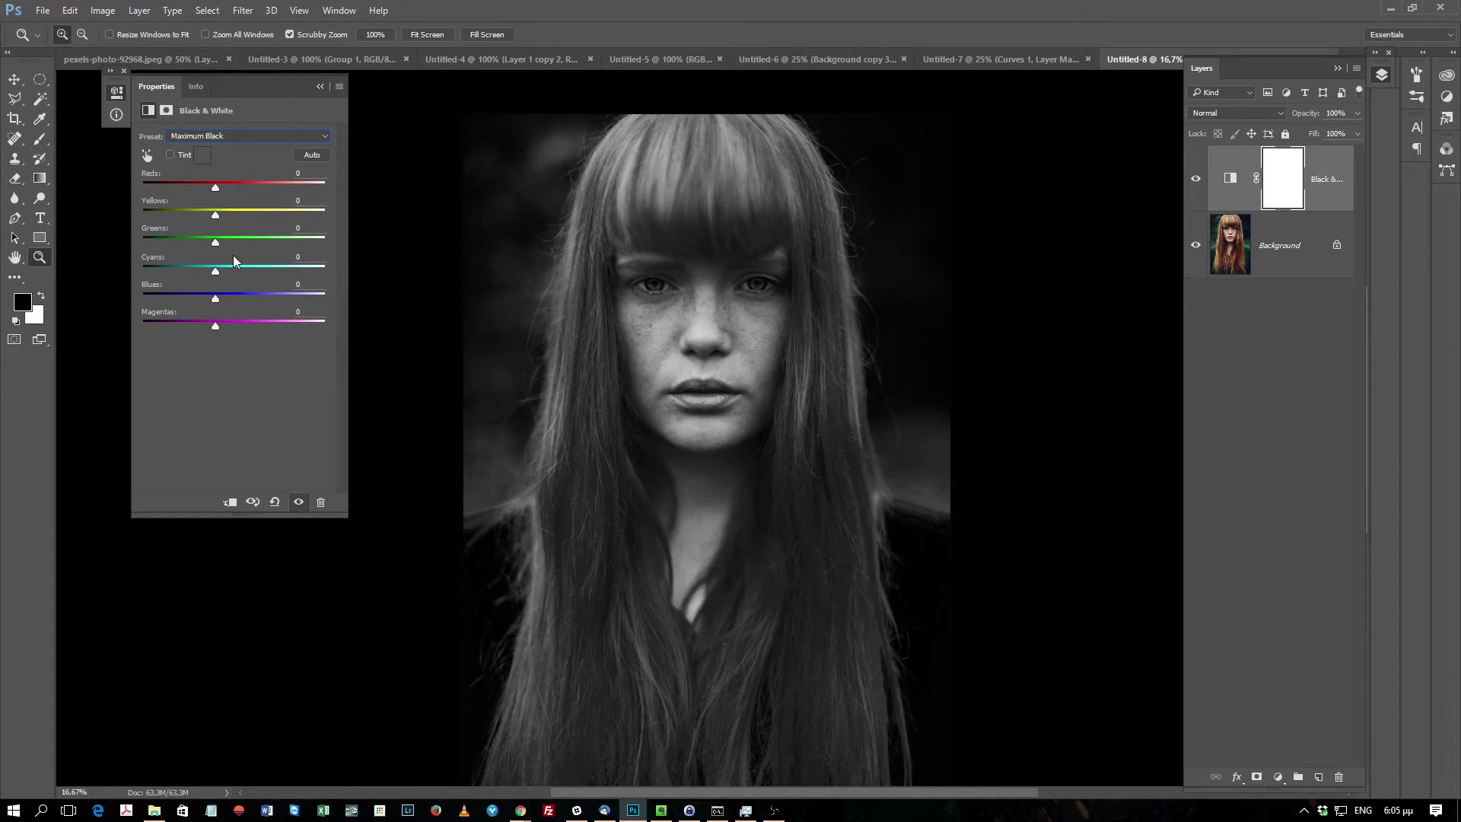
pyautogui.click(230, 135)
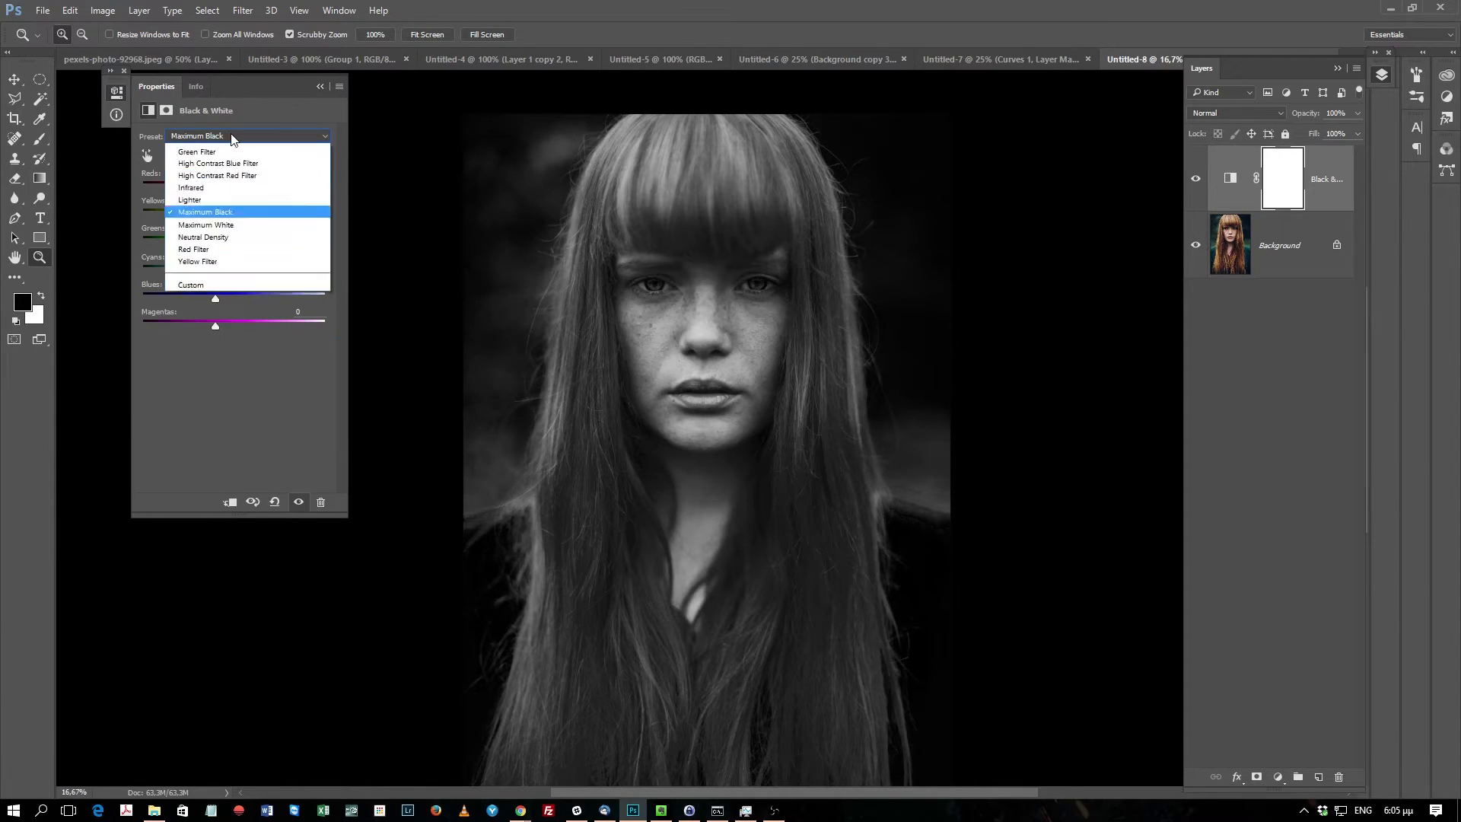
pyautogui.click(232, 274)
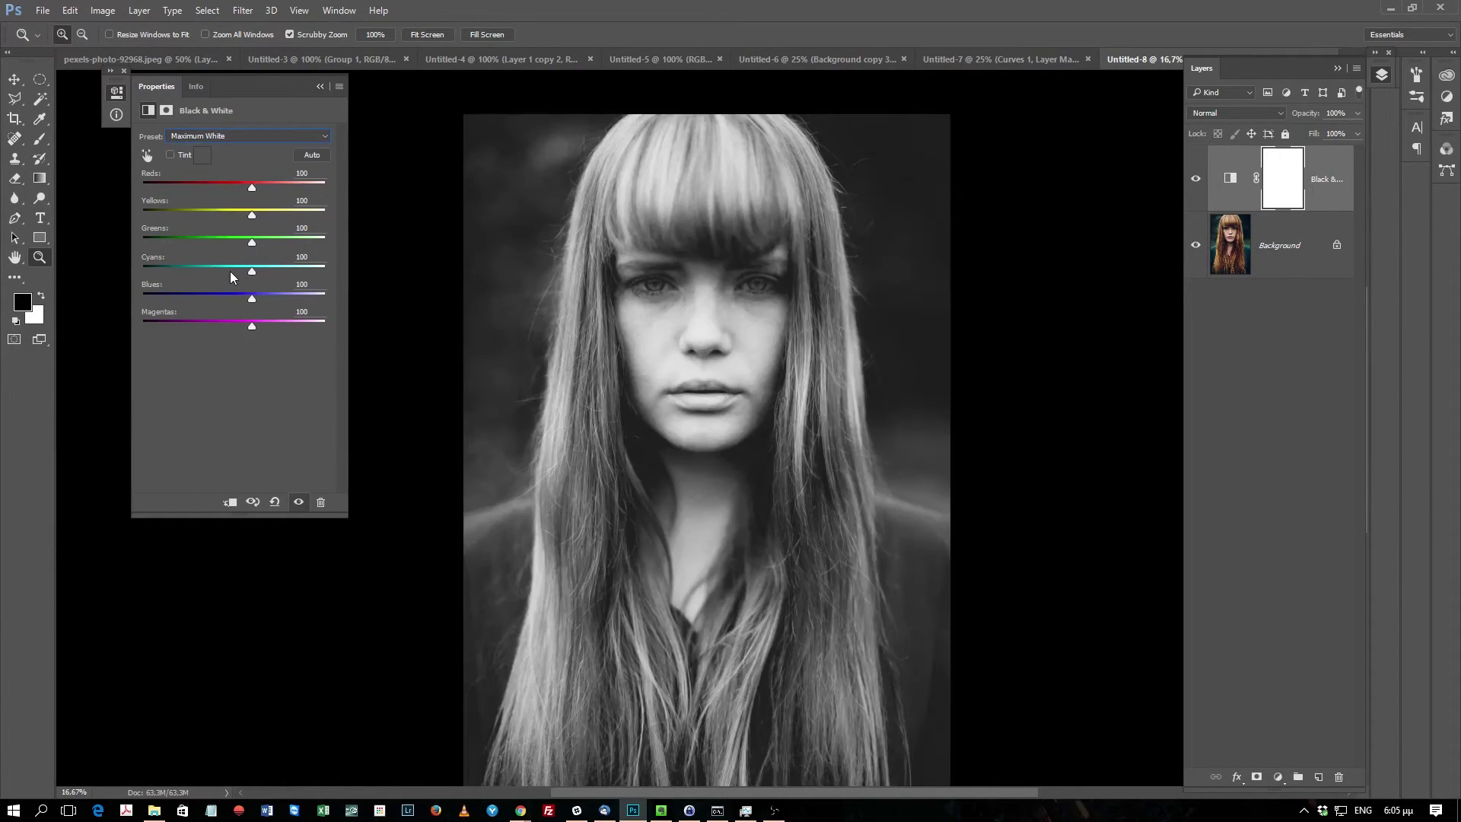
# Step: Try the Neutral Density, Red Filter and Yellow Filter presets, then return to Default
pyautogui.click(258, 135)
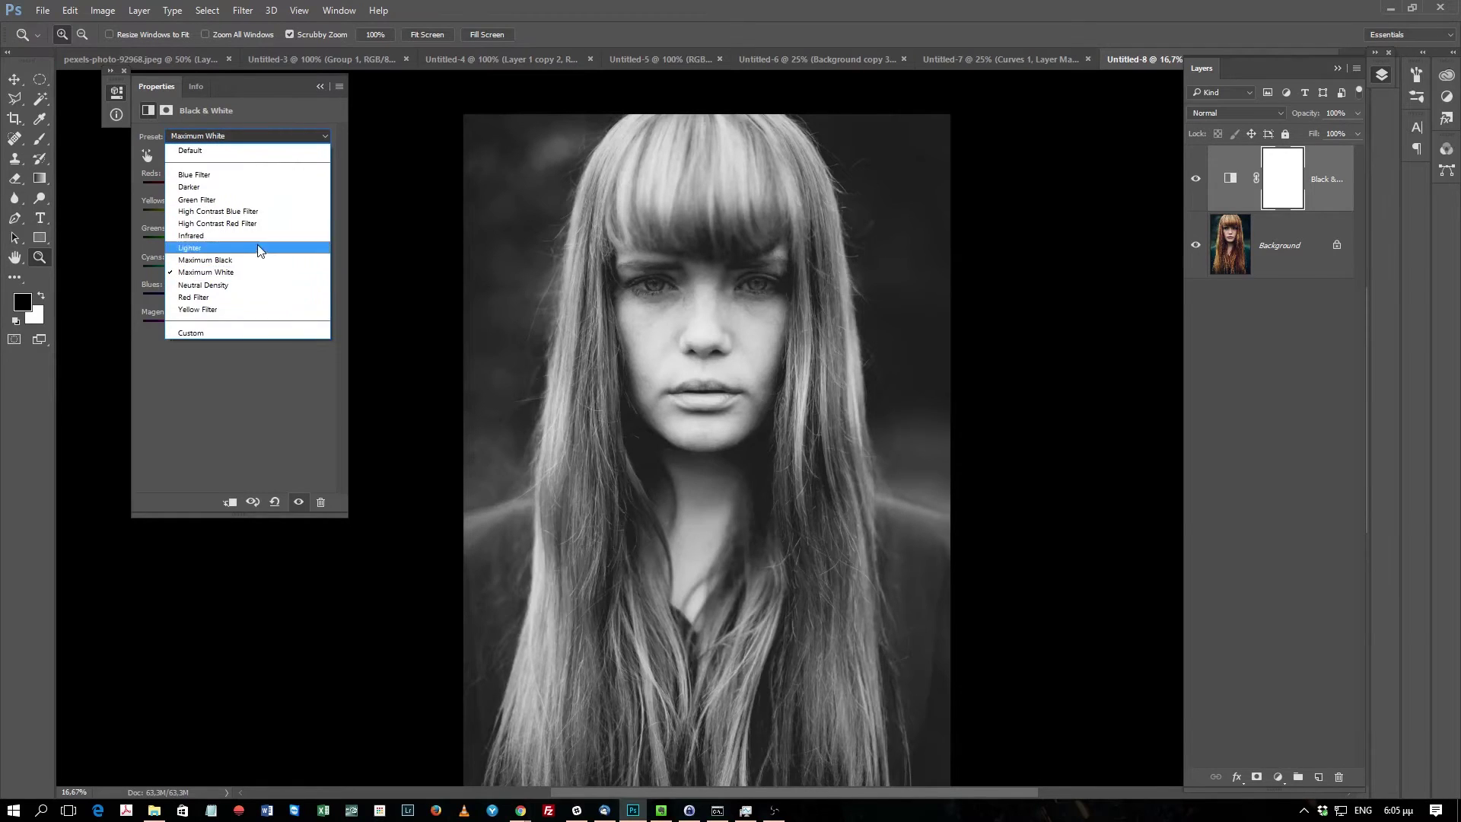
pyautogui.click(235, 291)
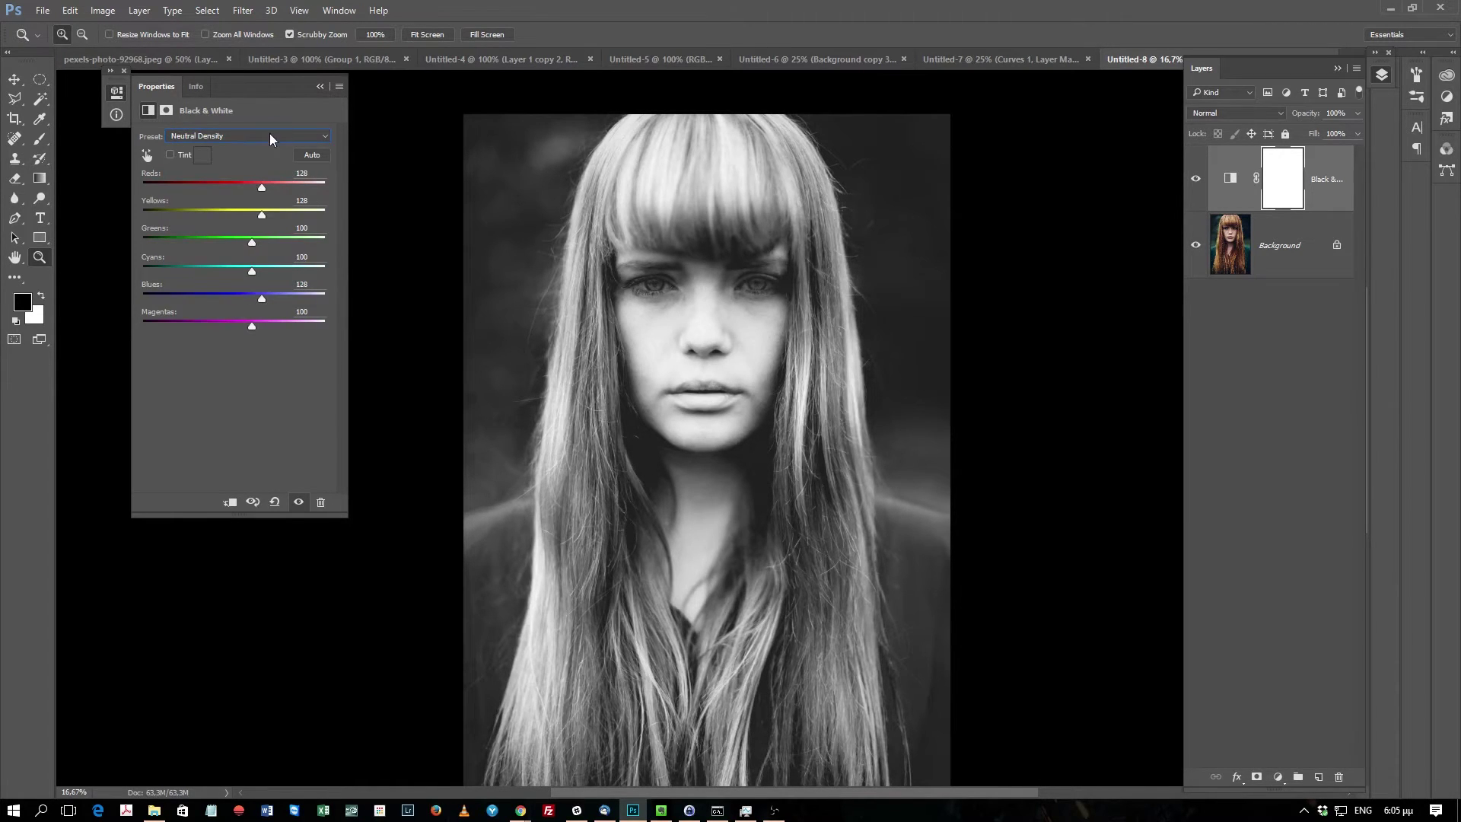
pyautogui.click(270, 135)
pyautogui.click(231, 298)
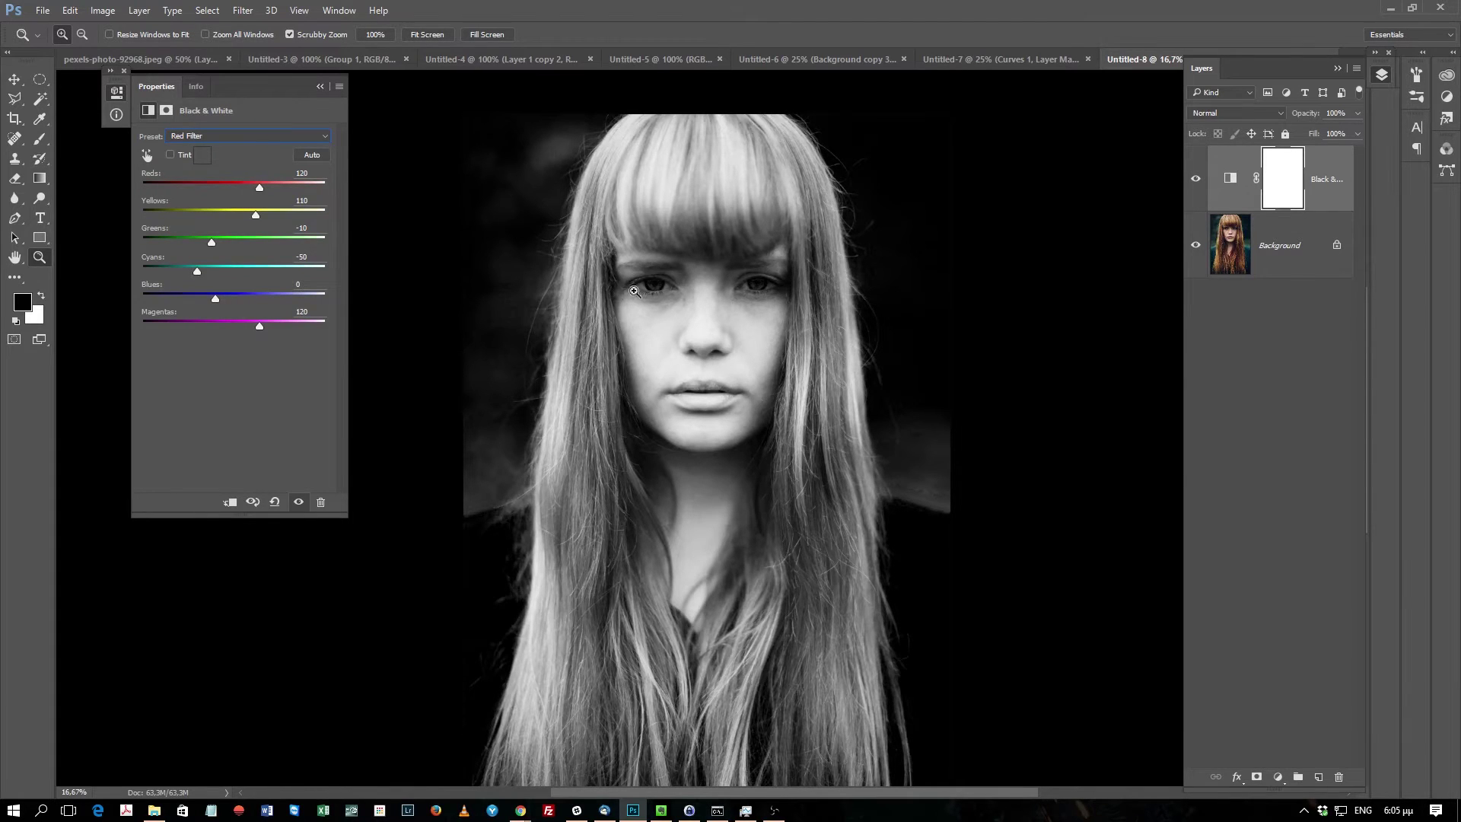
pyautogui.click(285, 137)
pyautogui.click(237, 309)
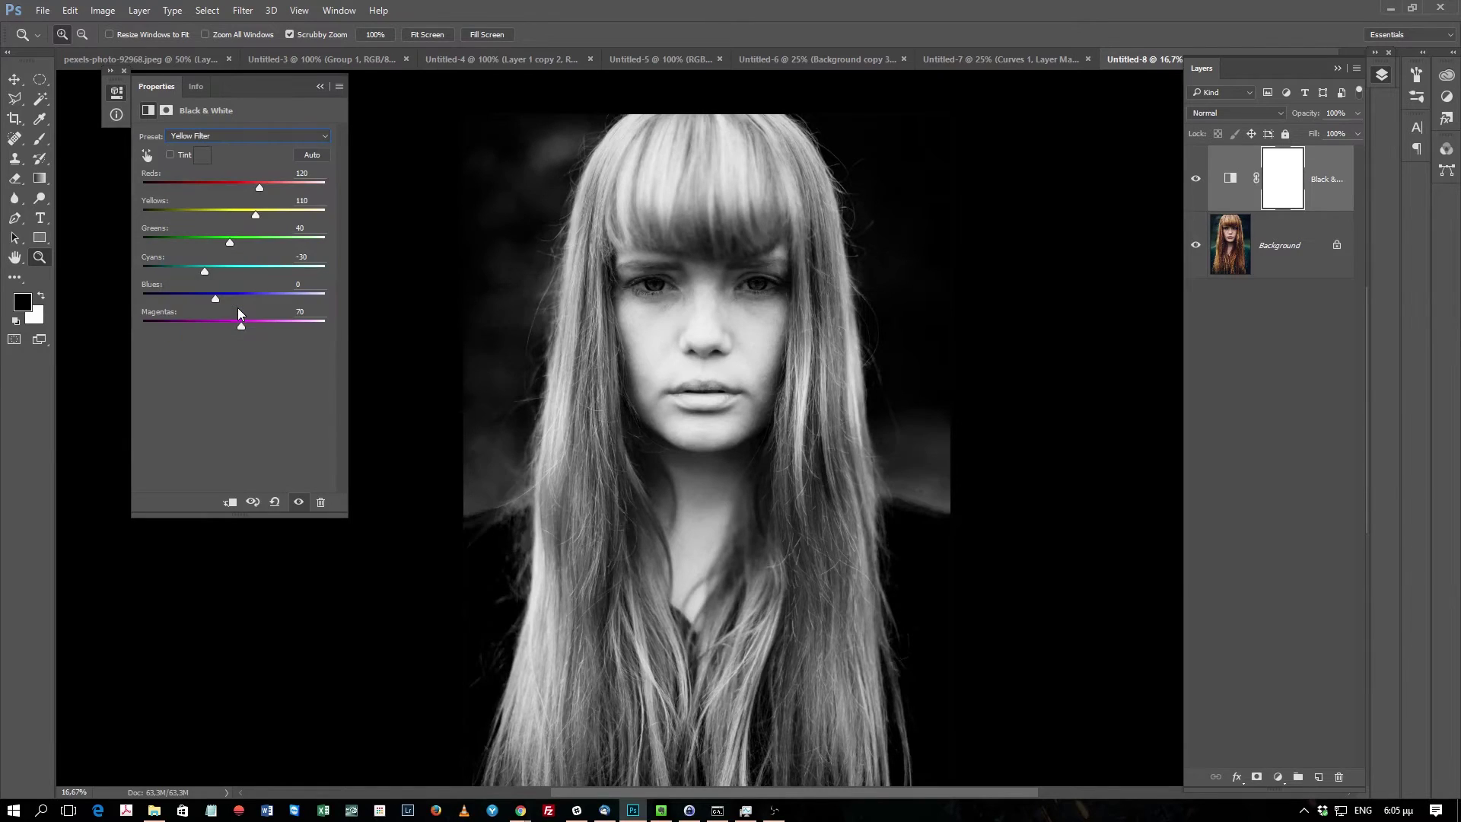
pyautogui.click(222, 135)
pyautogui.click(228, 150)
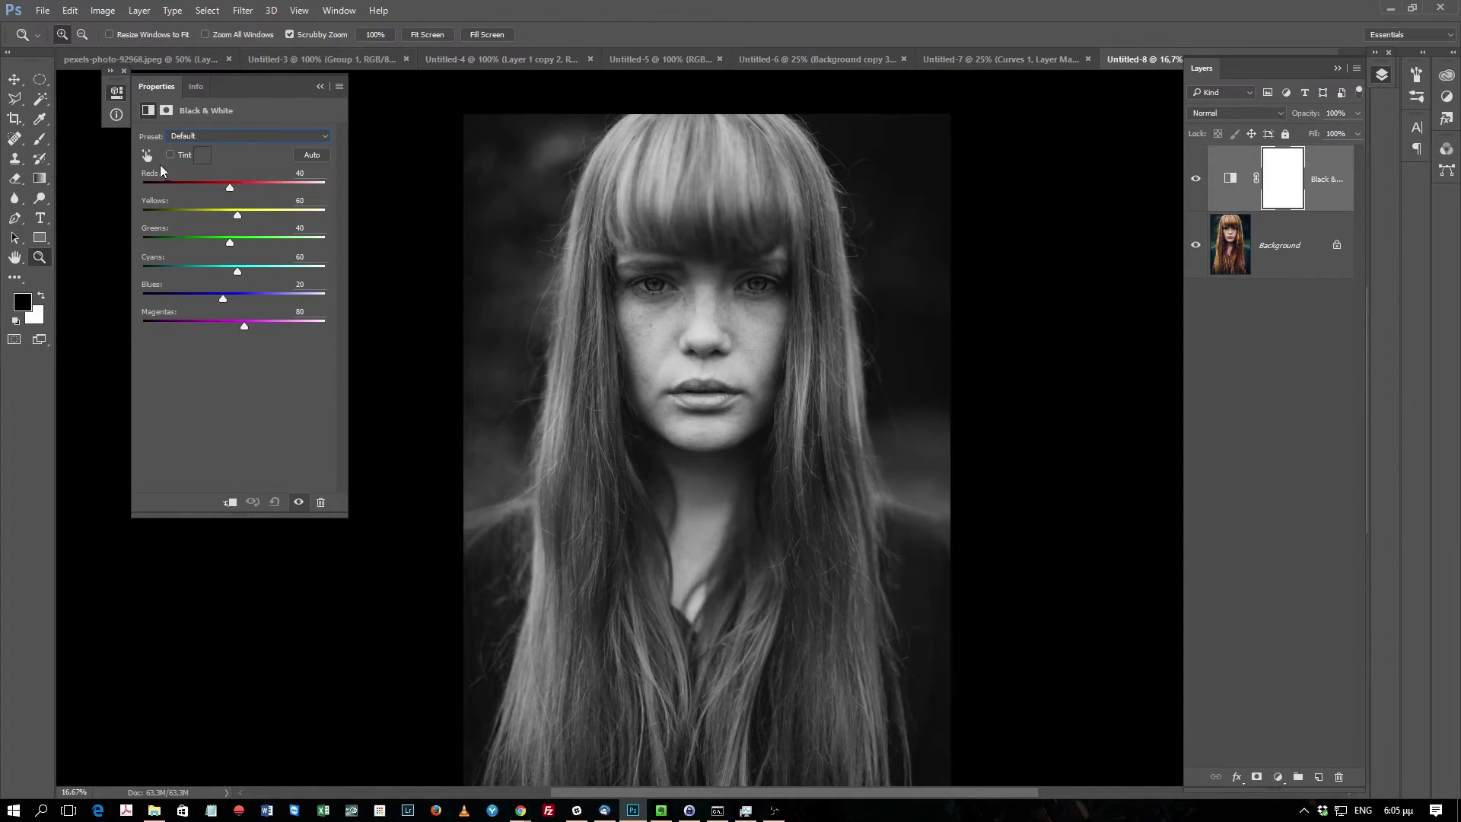
# Step: Adjust the Reds, Greens and Cyans sliders and set Blues to 56
pyautogui.moveTo(227, 183); pyautogui.dragTo(222, 188)
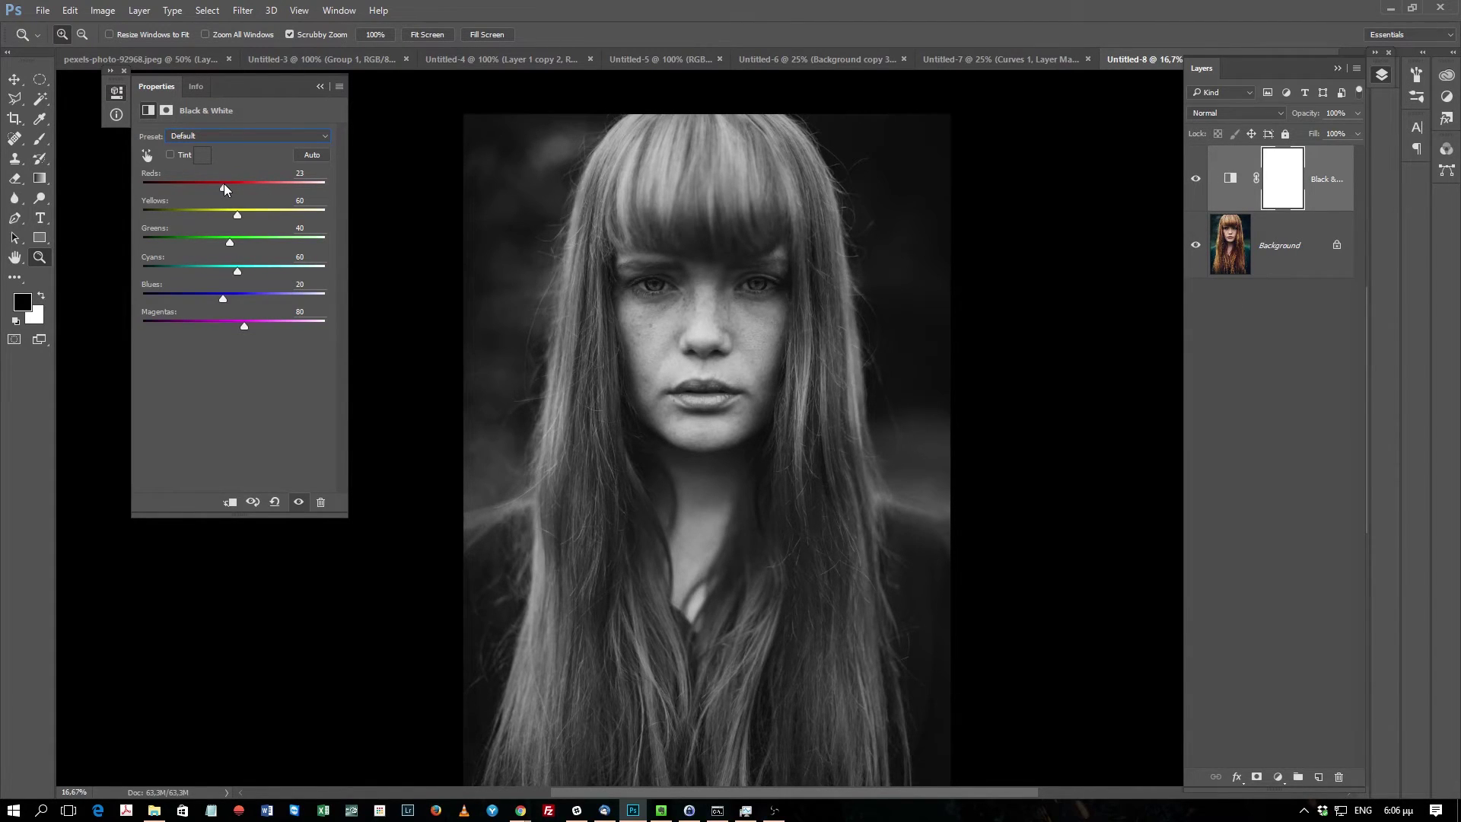
pyautogui.moveTo(224, 185)
pyautogui.mouseDown()
pyautogui.moveTo(244, 185)
pyautogui.moveTo(248, 214)
pyautogui.mouseUp()
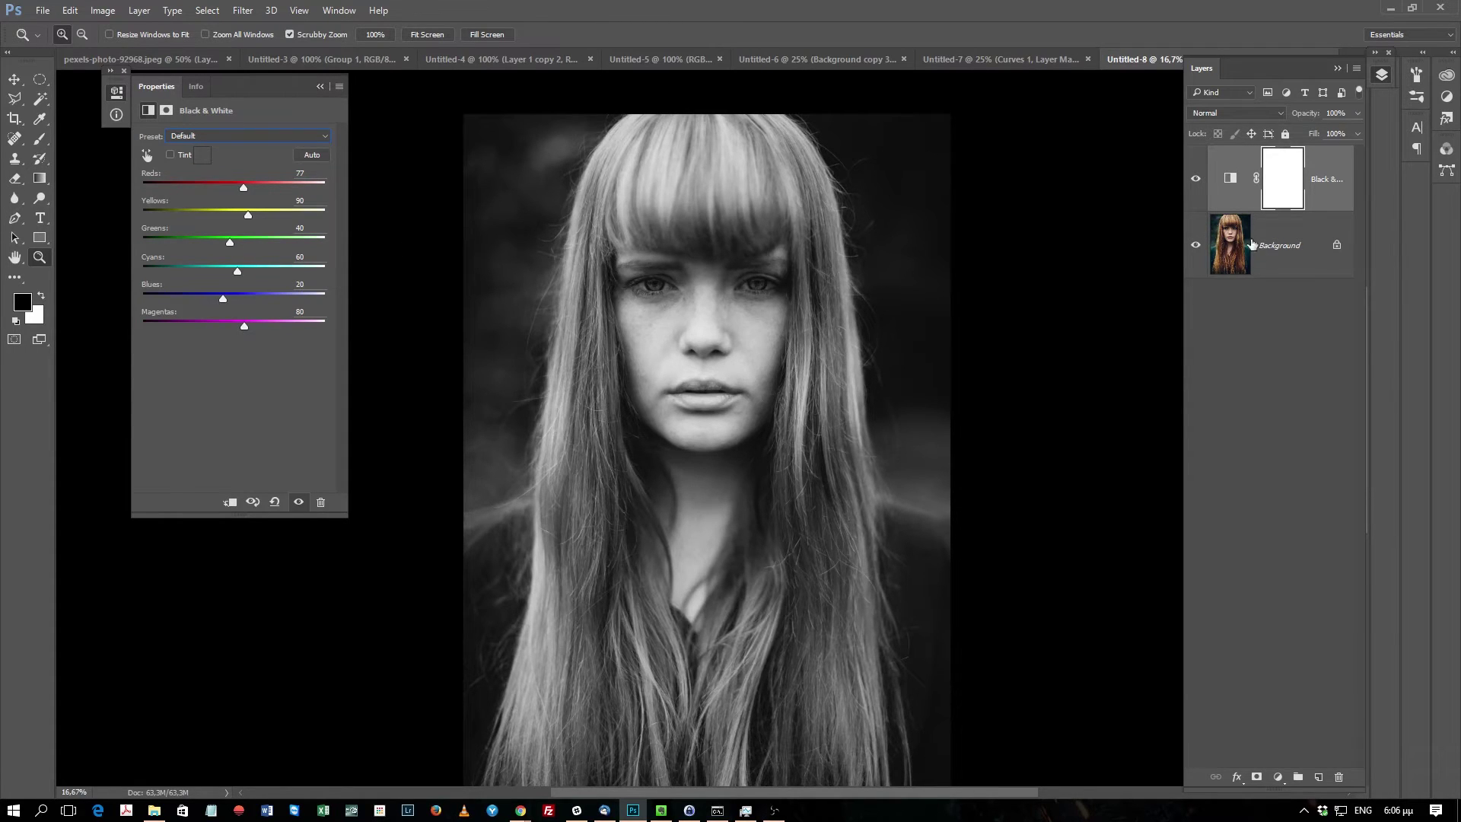
pyautogui.moveTo(232, 242); pyautogui.dragTo(309, 242)
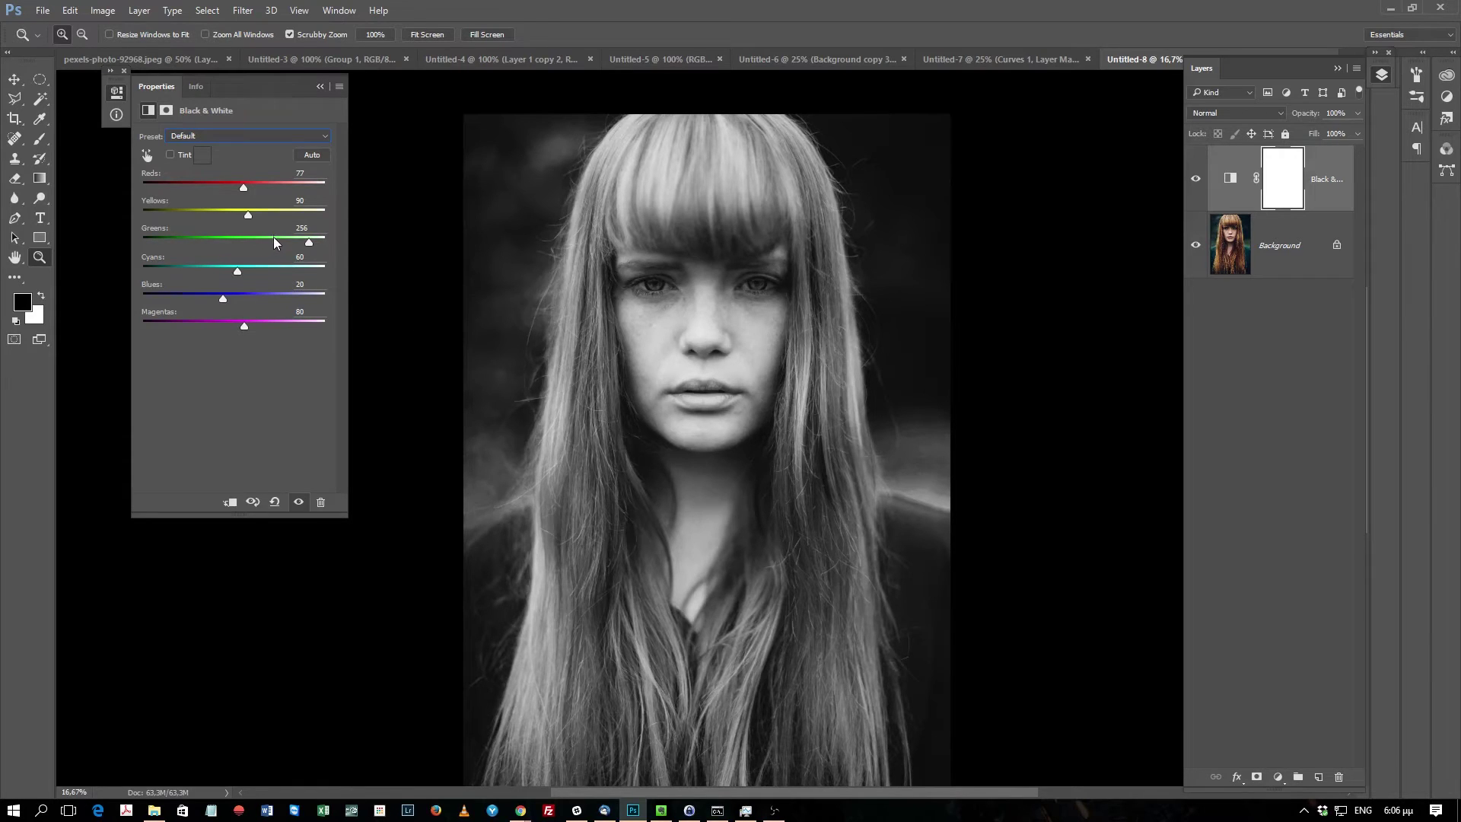
pyautogui.moveTo(272, 237)
pyautogui.mouseDown()
pyautogui.moveTo(99, 245)
pyautogui.moveTo(165, 242)
pyautogui.mouseUp()
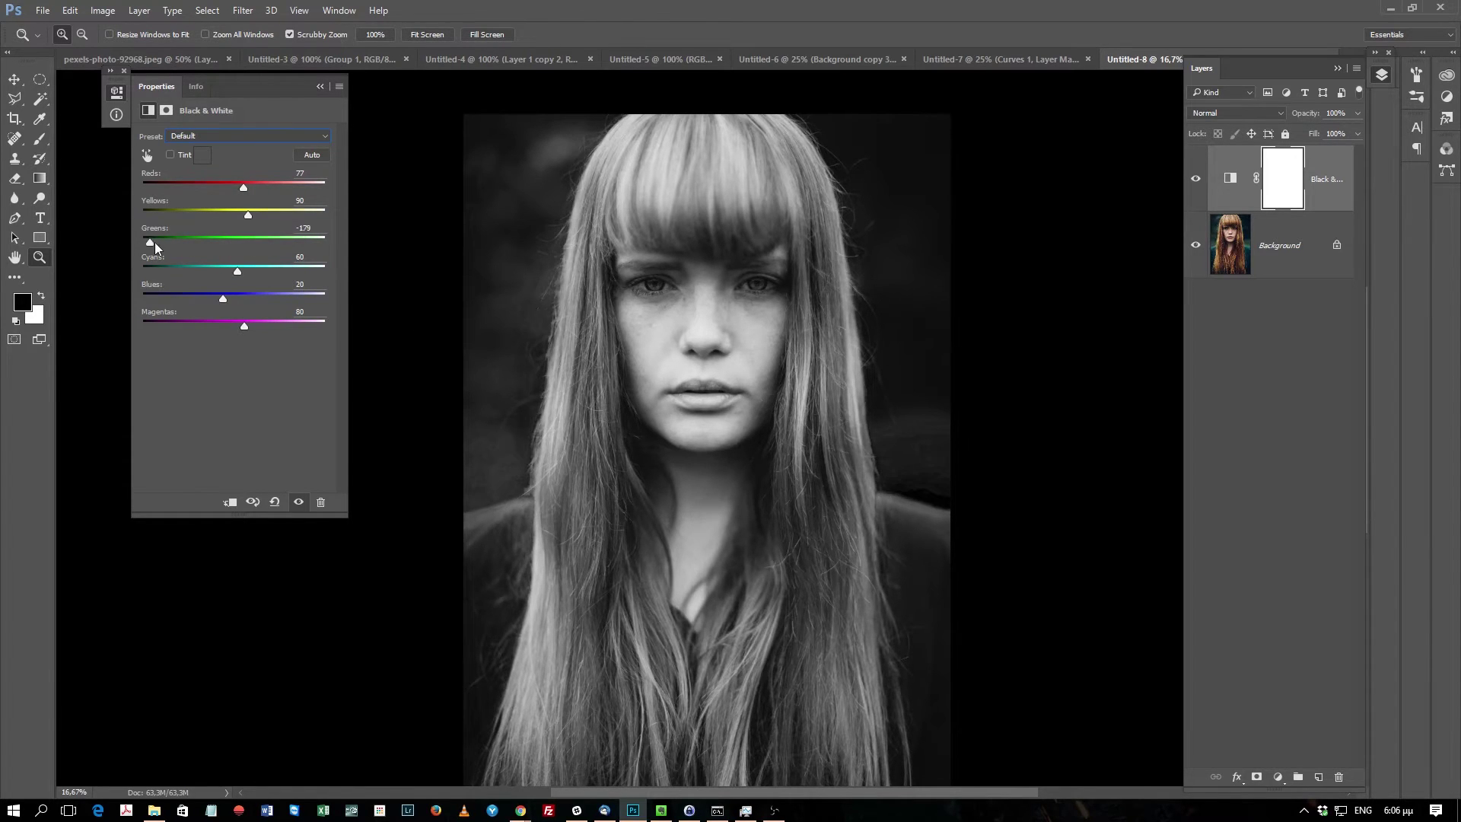
pyautogui.moveTo(238, 271)
pyautogui.mouseDown()
pyautogui.moveTo(184, 271)
pyautogui.moveTo(242, 271)
pyautogui.mouseUp()
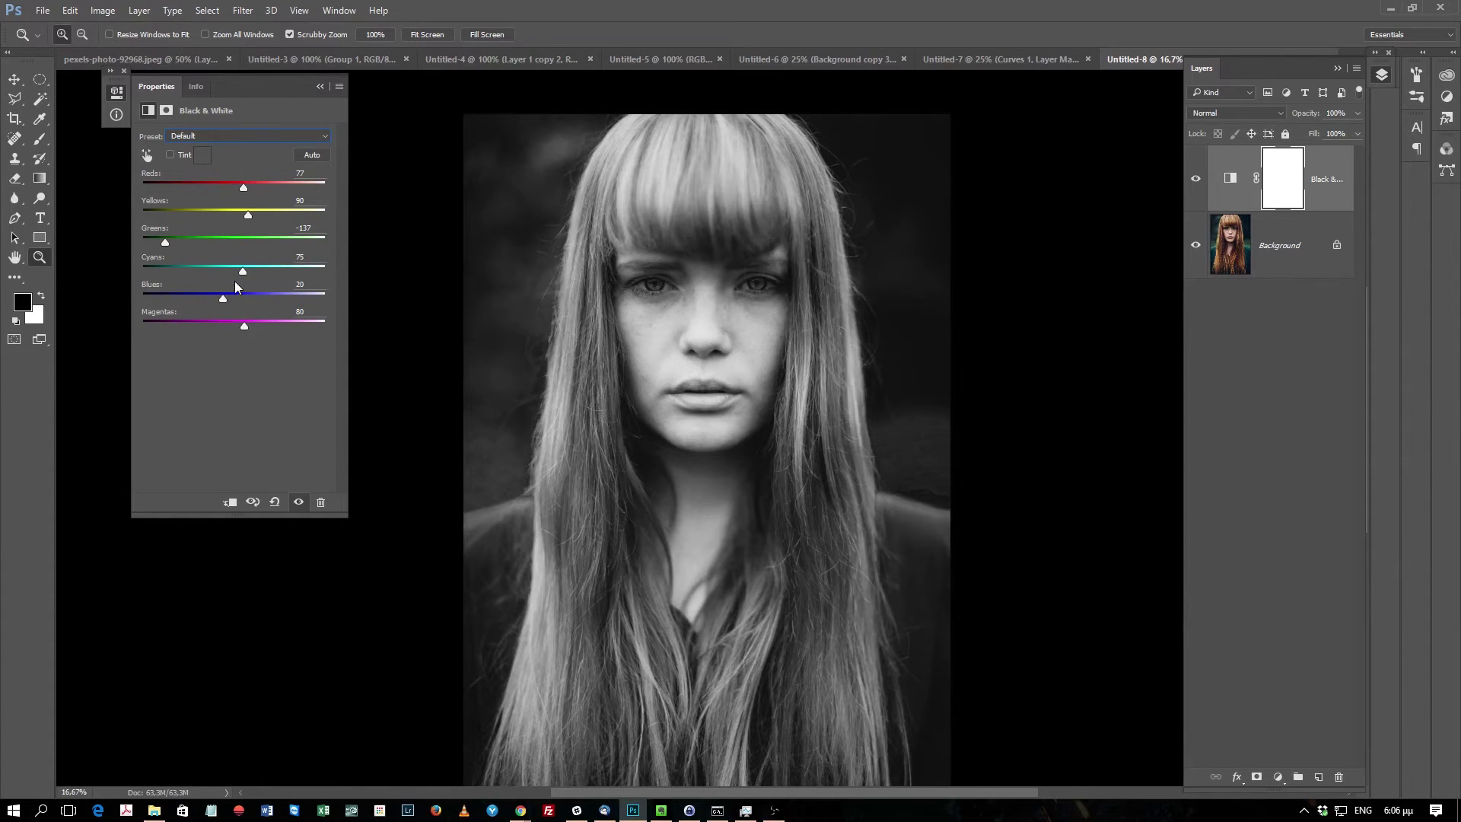
pyautogui.moveTo(199, 297); pyautogui.dragTo(272, 290)
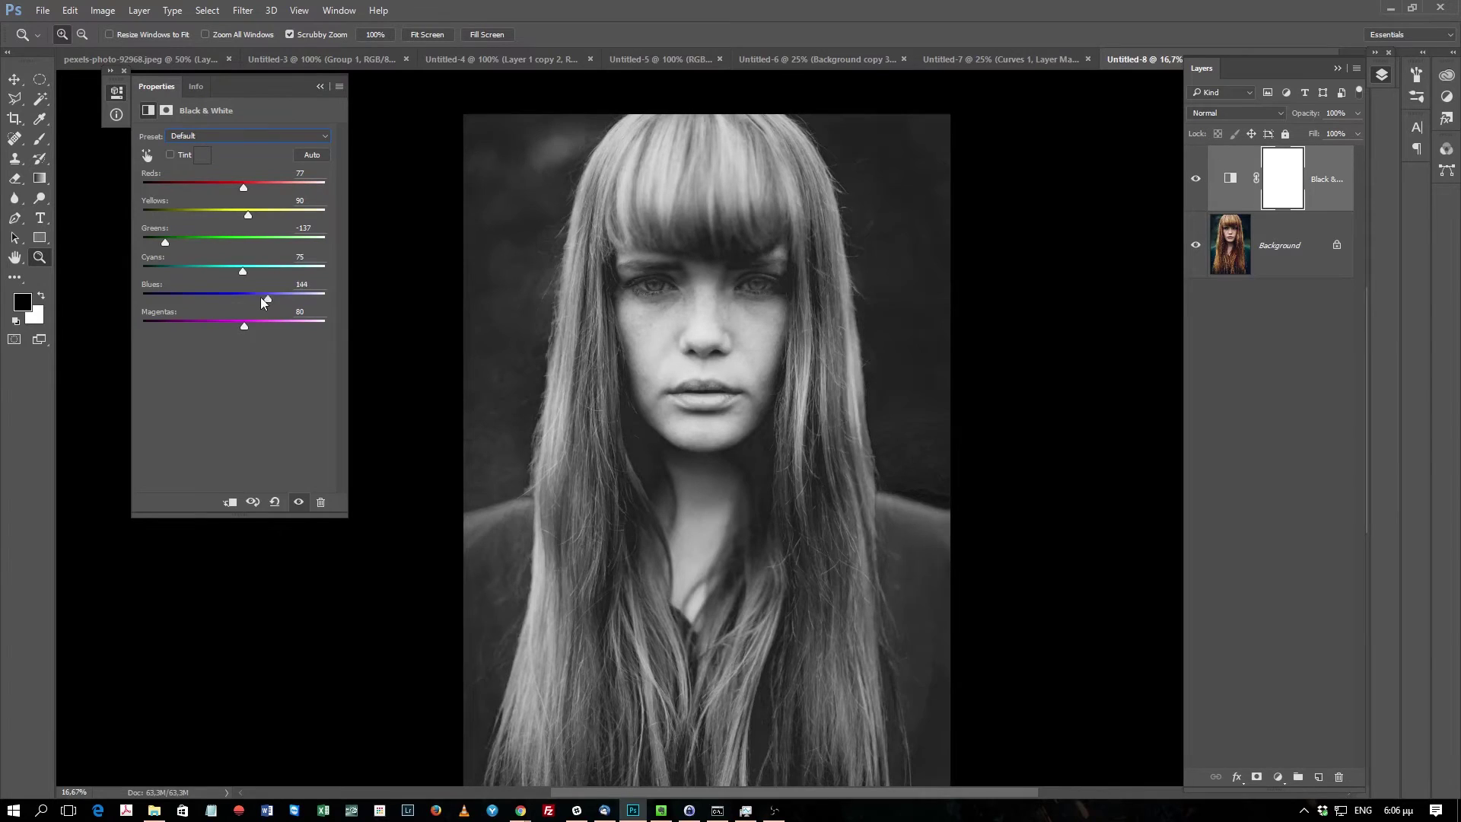
pyautogui.moveTo(277, 295)
pyautogui.mouseDown()
pyautogui.moveTo(236, 299)
pyautogui.moveTo(234, 272)
pyautogui.mouseUp()
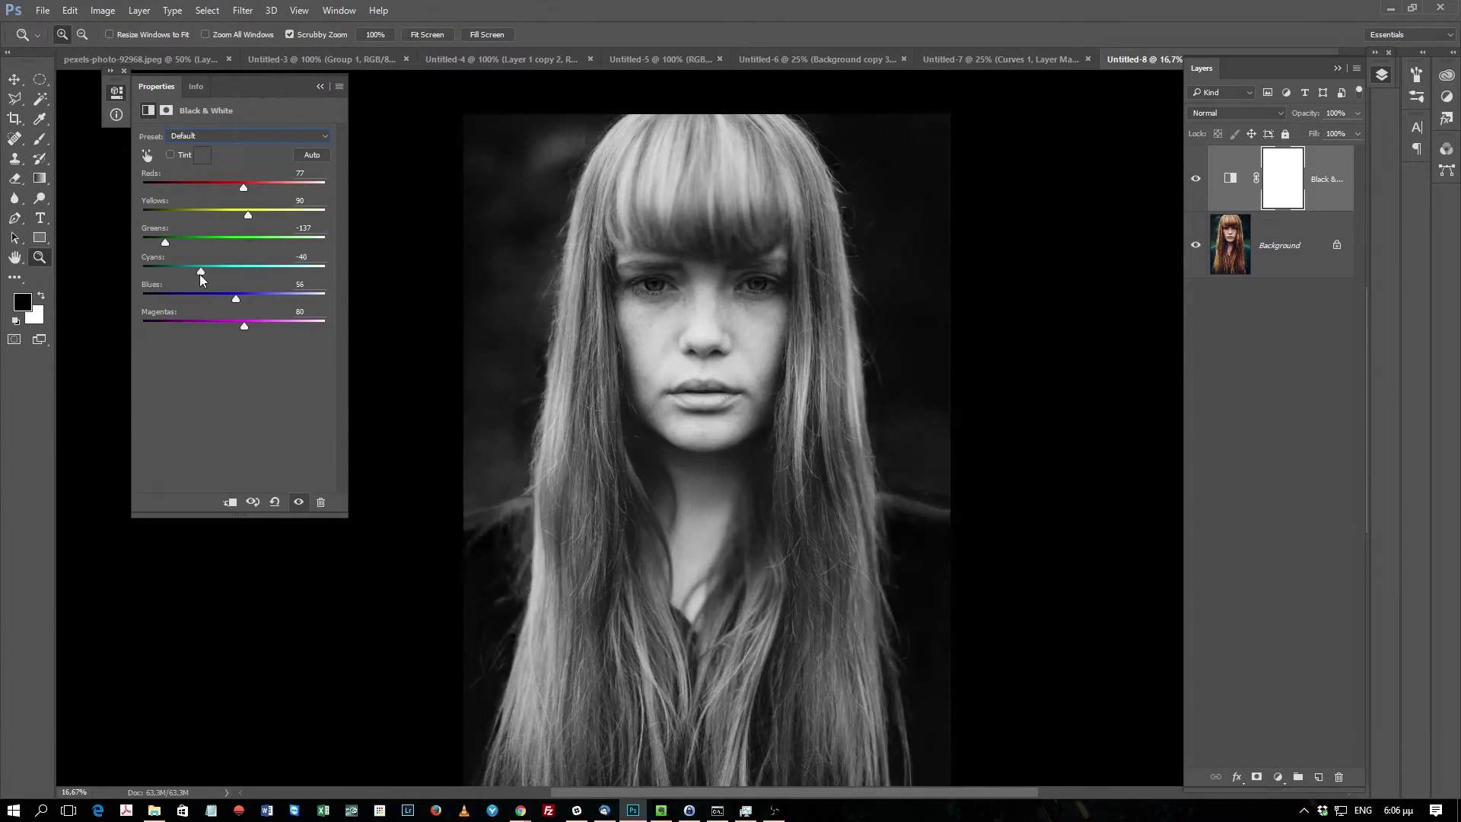
# Step: Set Greens to 13 and pull Reds down to -77 to darken skin and hair
pyautogui.moveTo(165, 242)
pyautogui.mouseDown()
pyautogui.moveTo(271, 242)
pyautogui.moveTo(226, 242)
pyautogui.moveTo(257, 222)
pyautogui.moveTo(245, 224)
pyautogui.mouseUp()
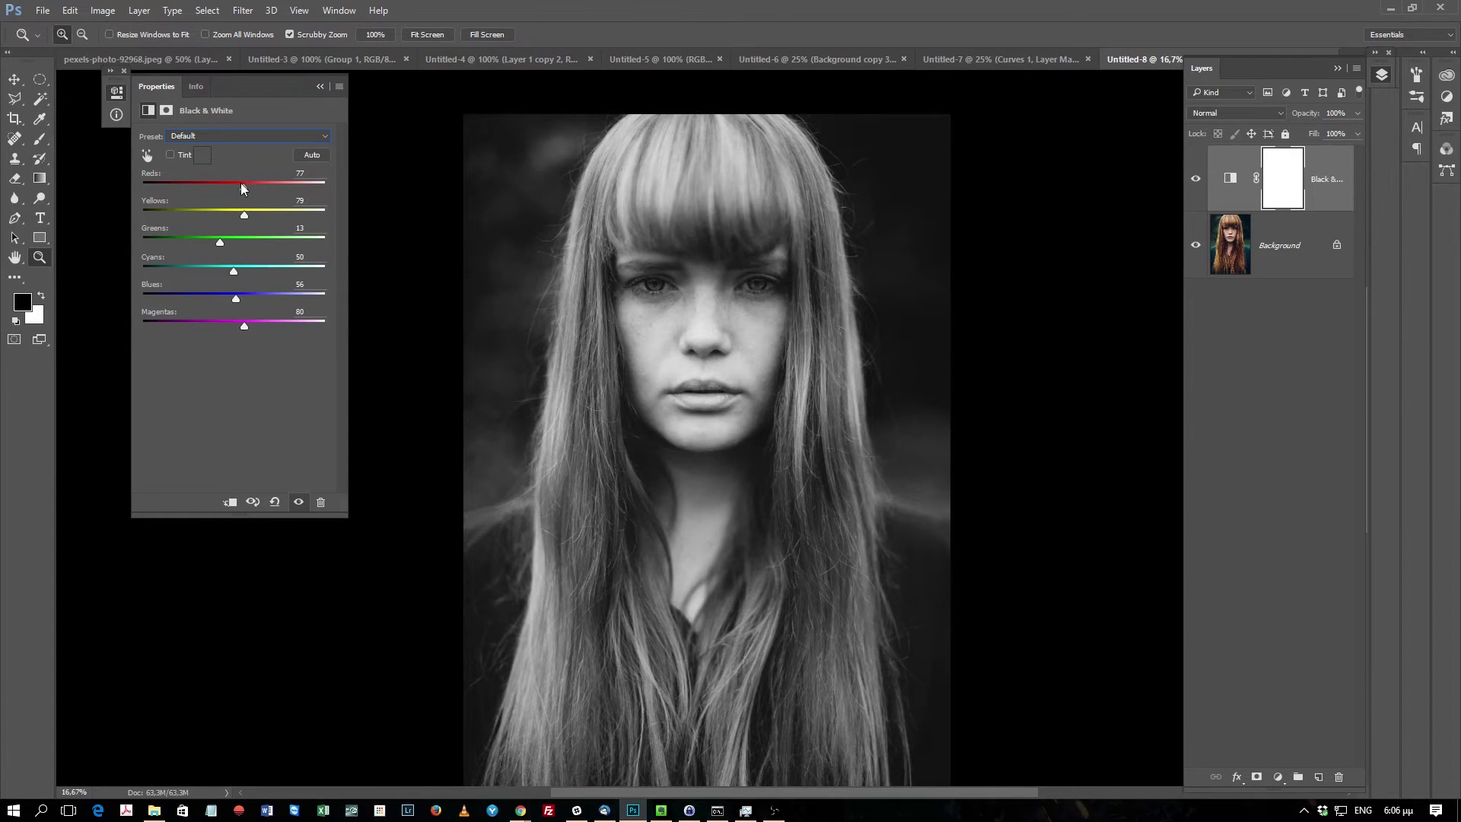
pyautogui.moveTo(241, 184); pyautogui.dragTo(193, 190)
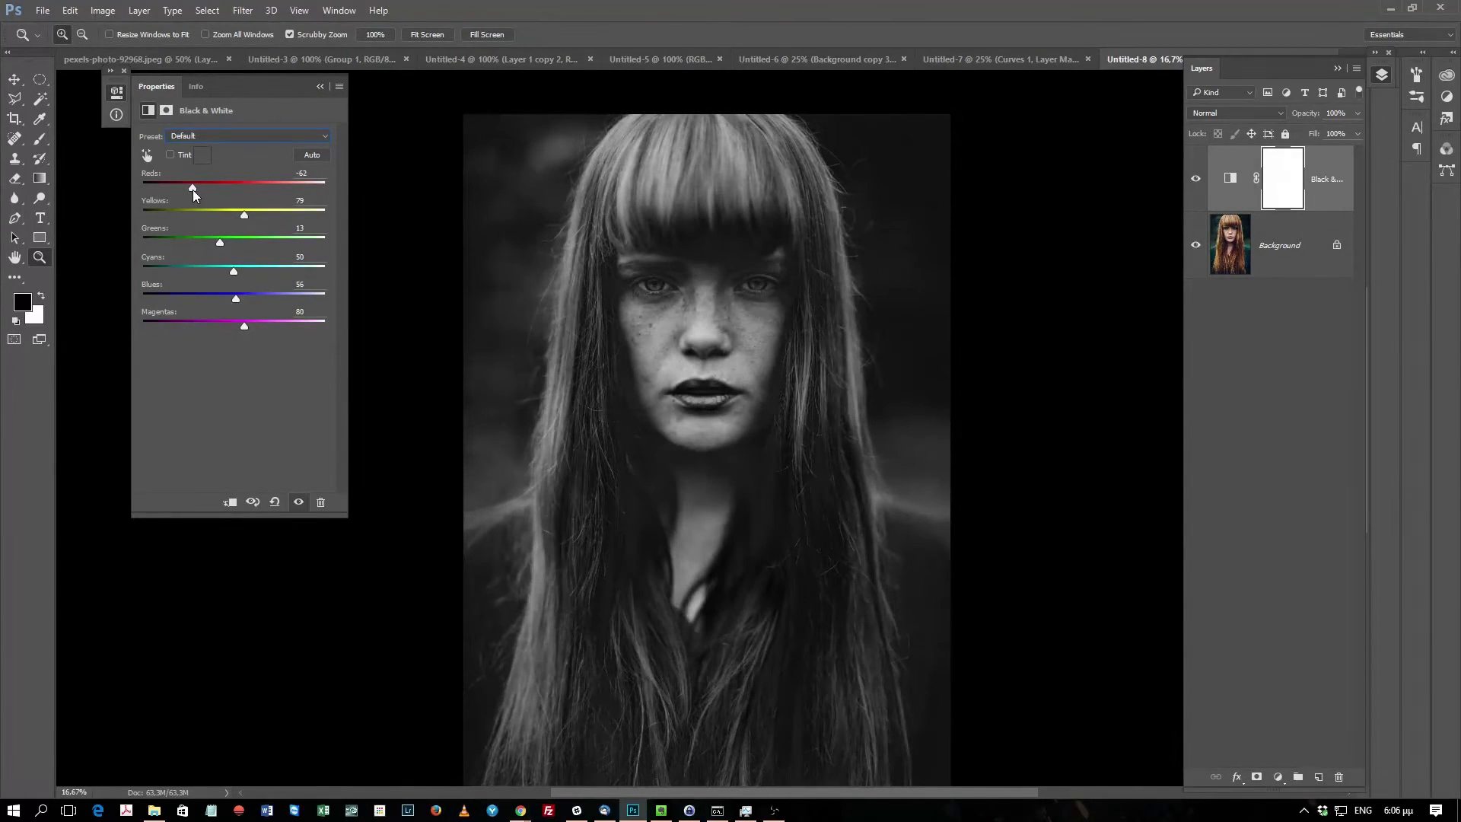
pyautogui.moveTo(189, 189); pyautogui.dragTo(198, 190)
pyautogui.moveTo(195, 188)
pyautogui.mouseDown()
pyautogui.moveTo(271, 215)
pyautogui.moveTo(230, 222)
pyautogui.moveTo(268, 217)
pyautogui.mouseUp()
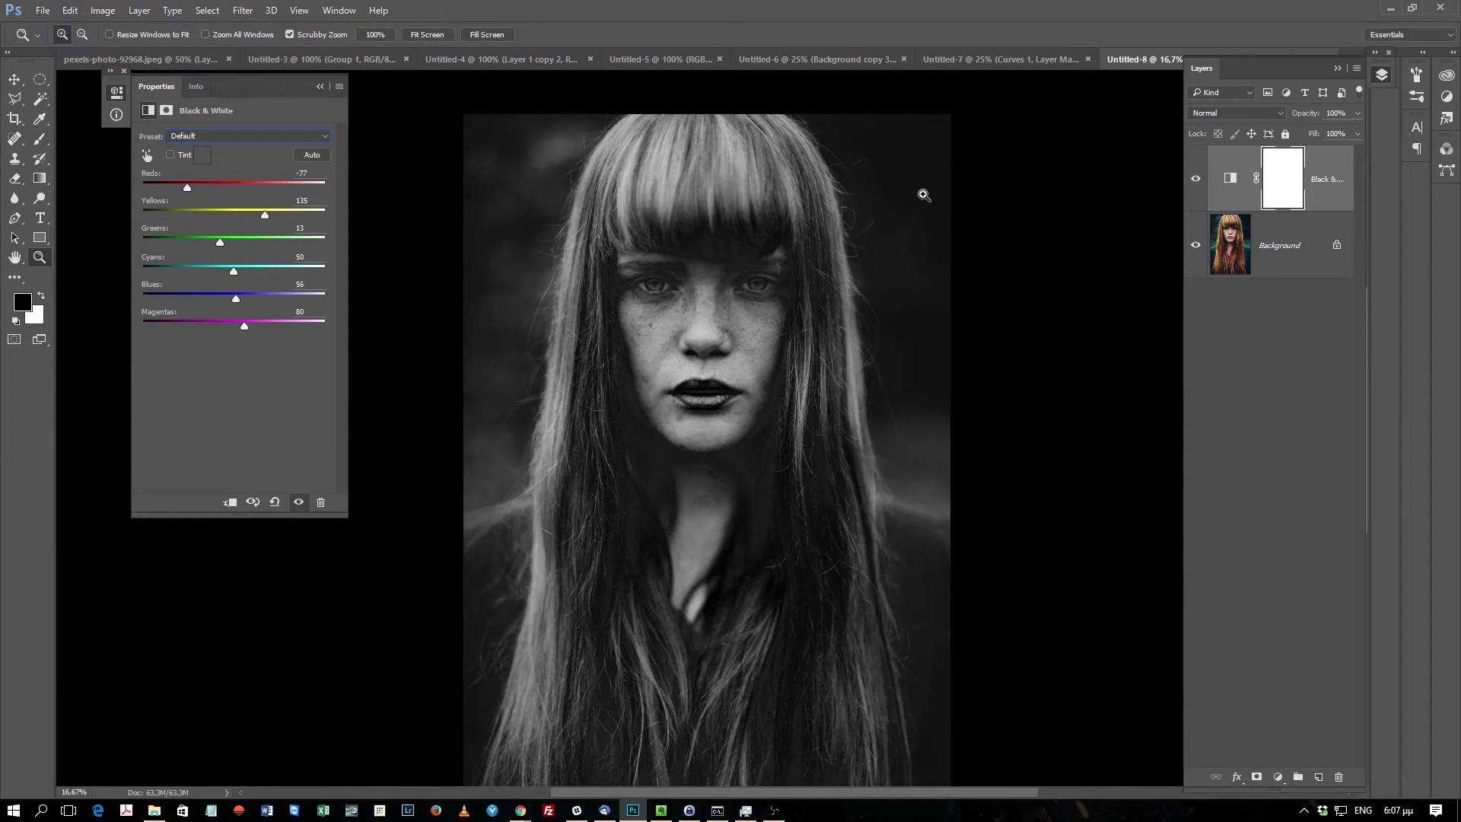
# Step: Zoom in on the face and add a Curves layer lifting midtones from input 116 to output 187
pyautogui.click(664, 285)
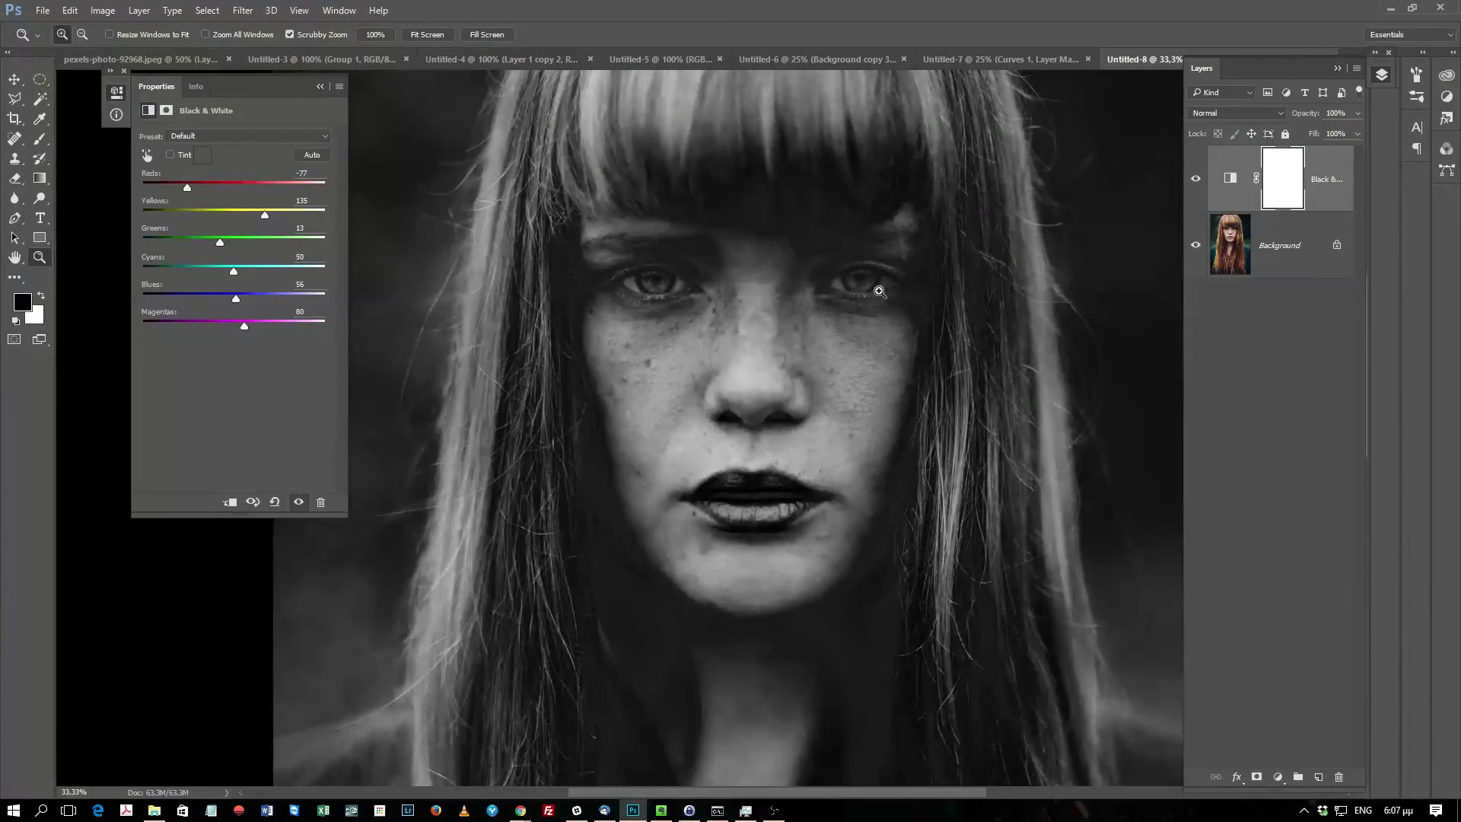
pyautogui.click(879, 292)
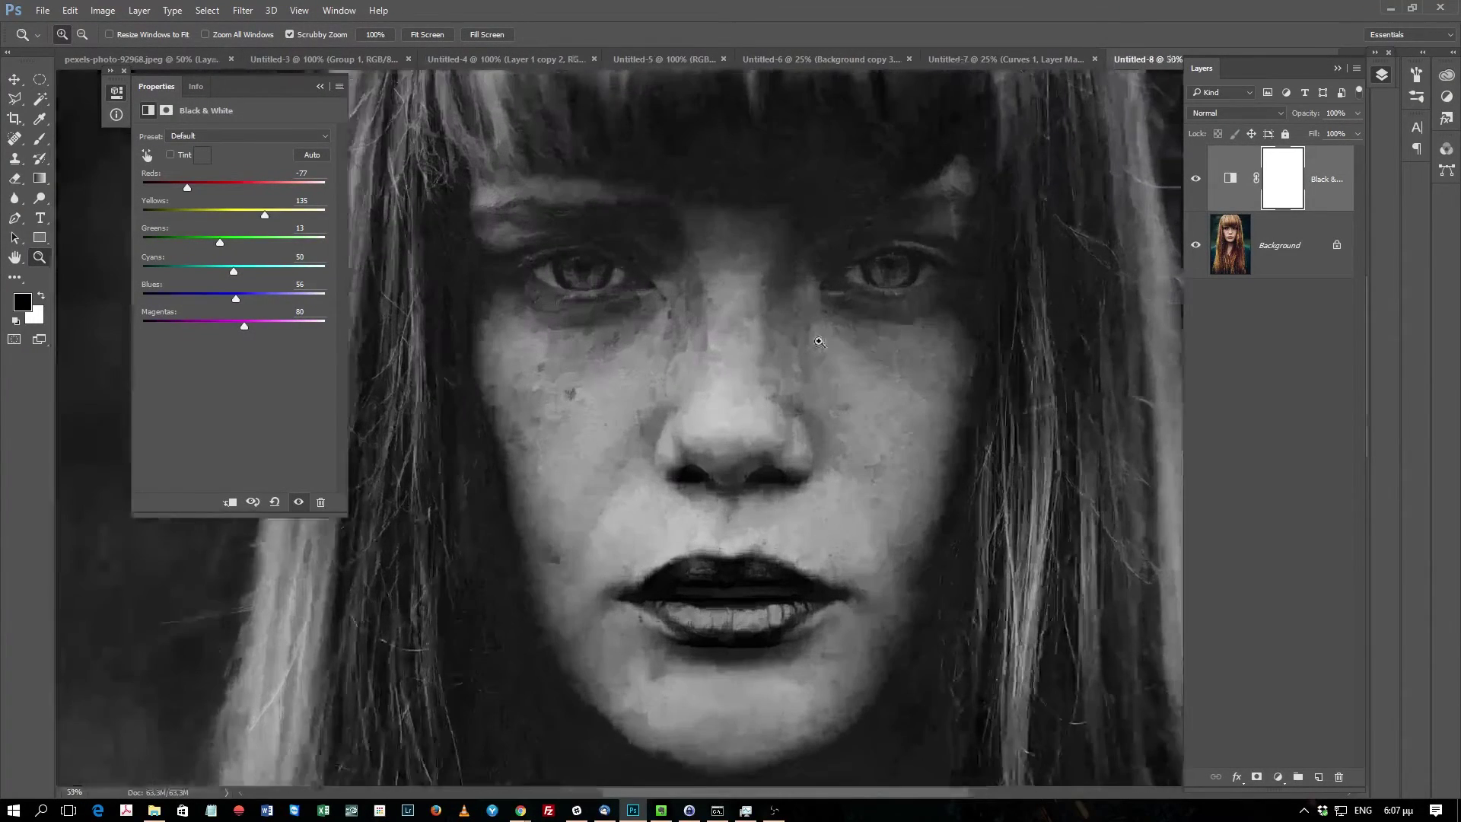
pyautogui.click(1277, 777)
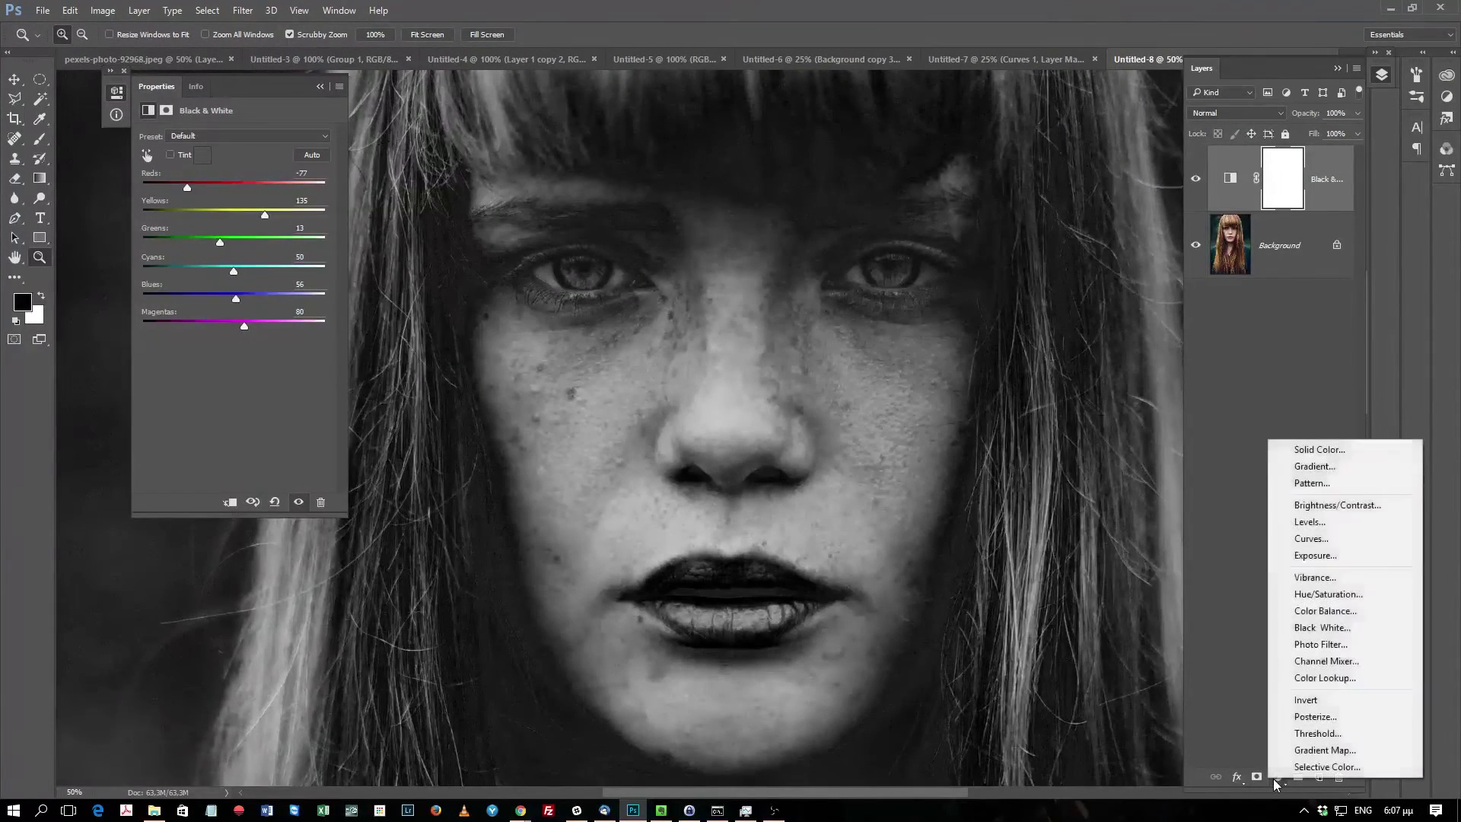
pyautogui.click(1312, 539)
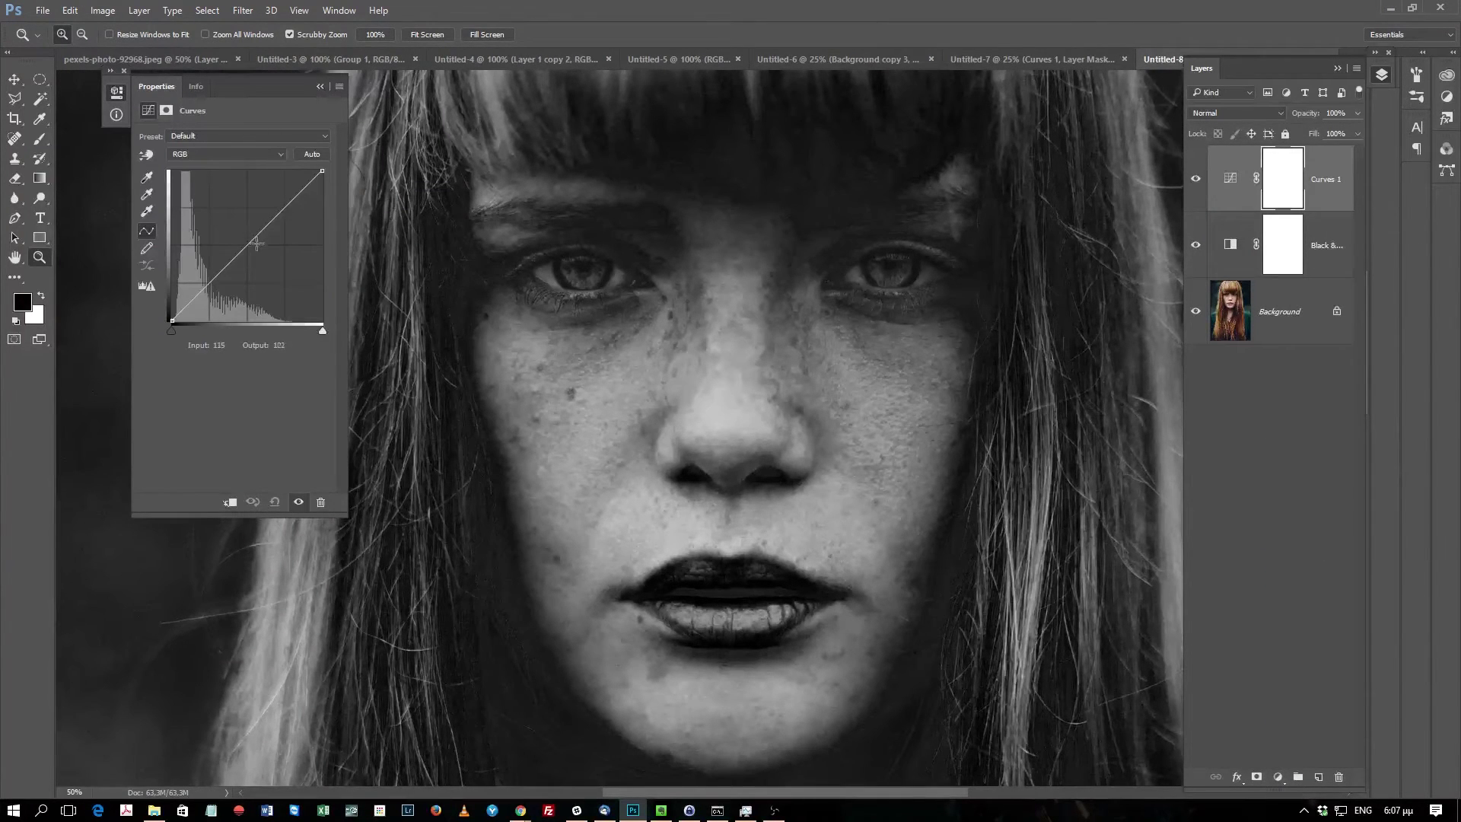
pyautogui.moveTo(246, 244); pyautogui.dragTo(269, 221)
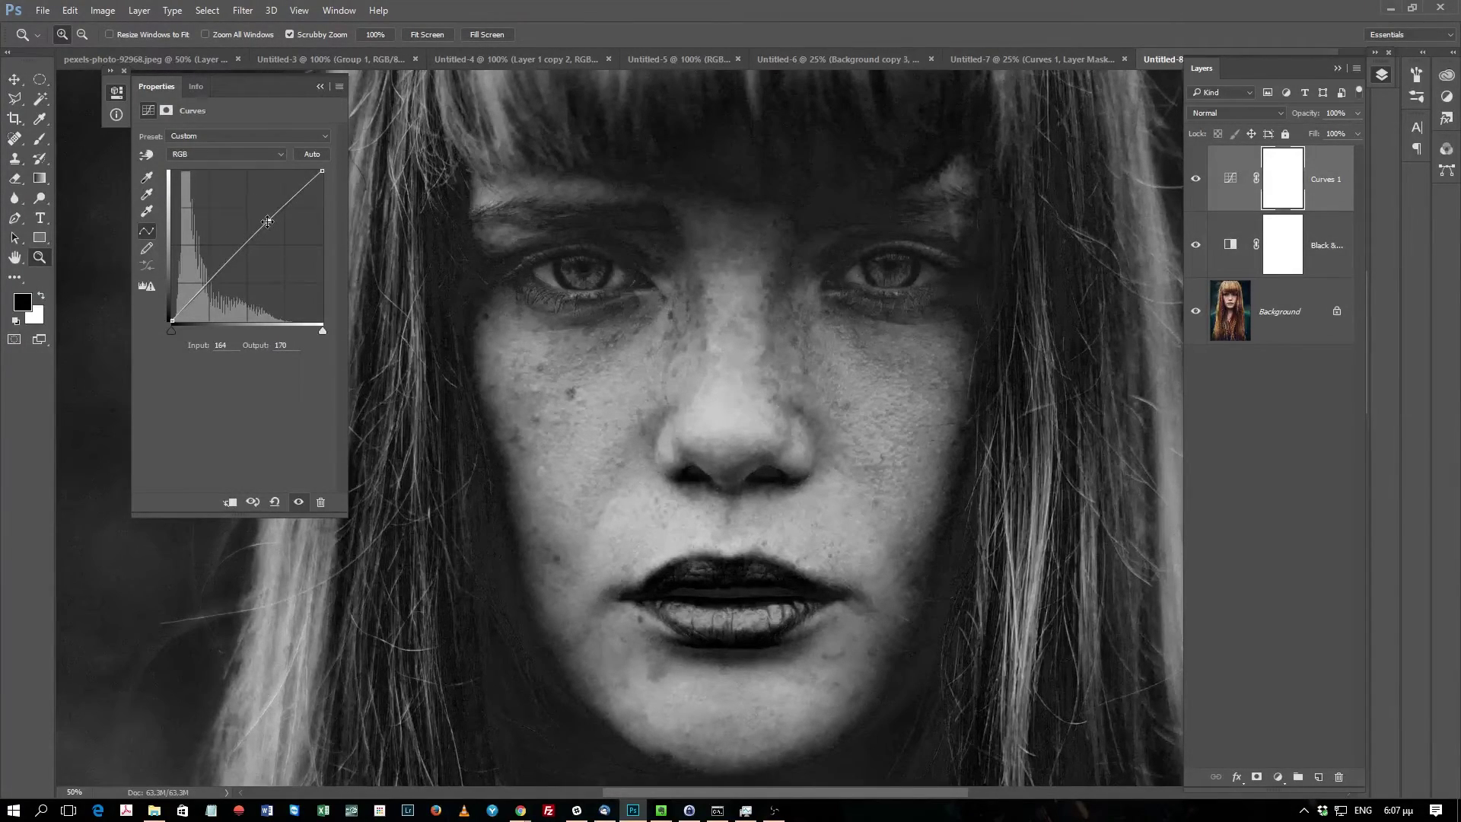
pyautogui.moveTo(267, 221); pyautogui.dragTo(241, 211)
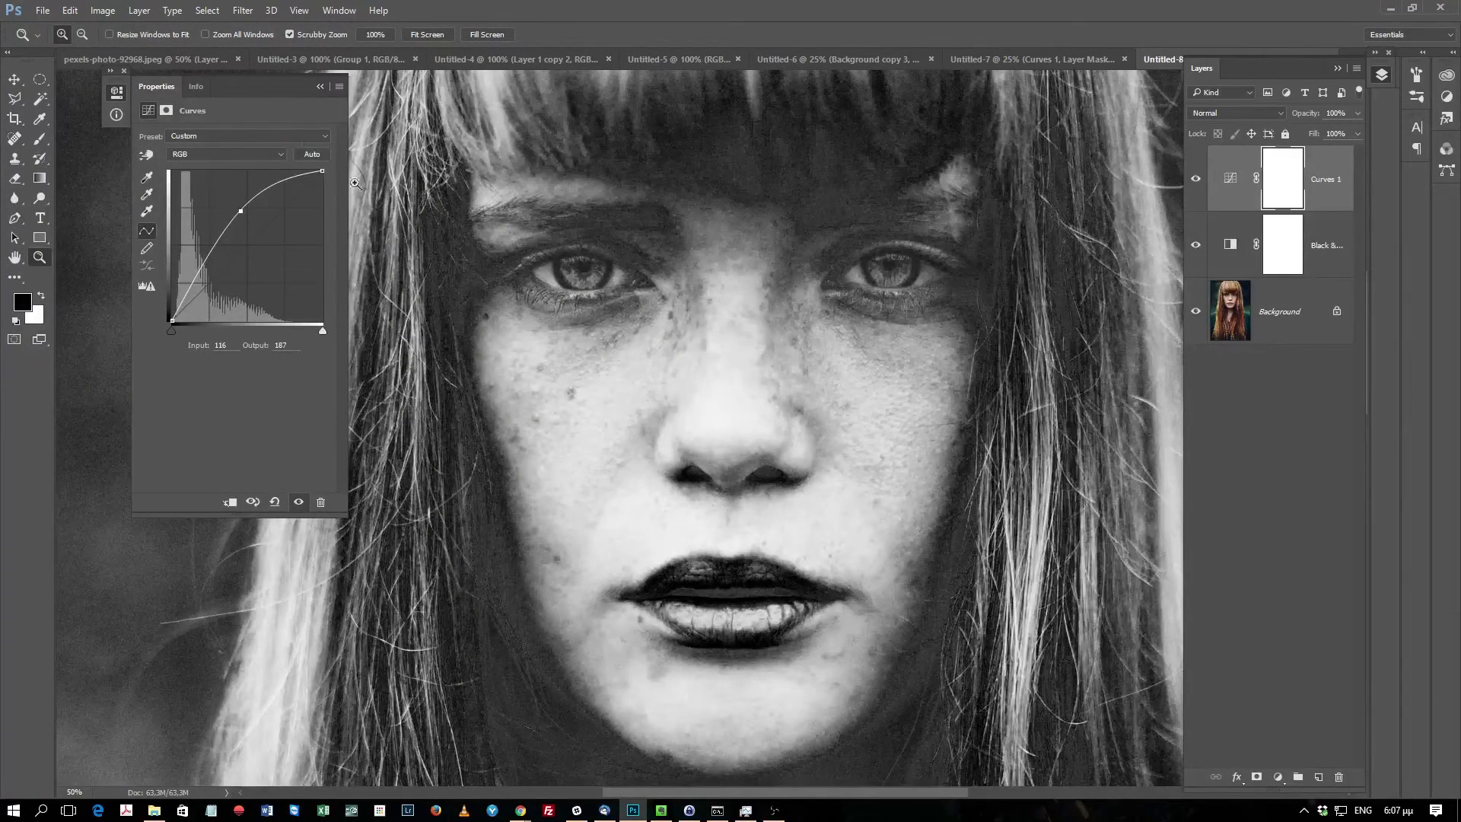
pyautogui.click(319, 85)
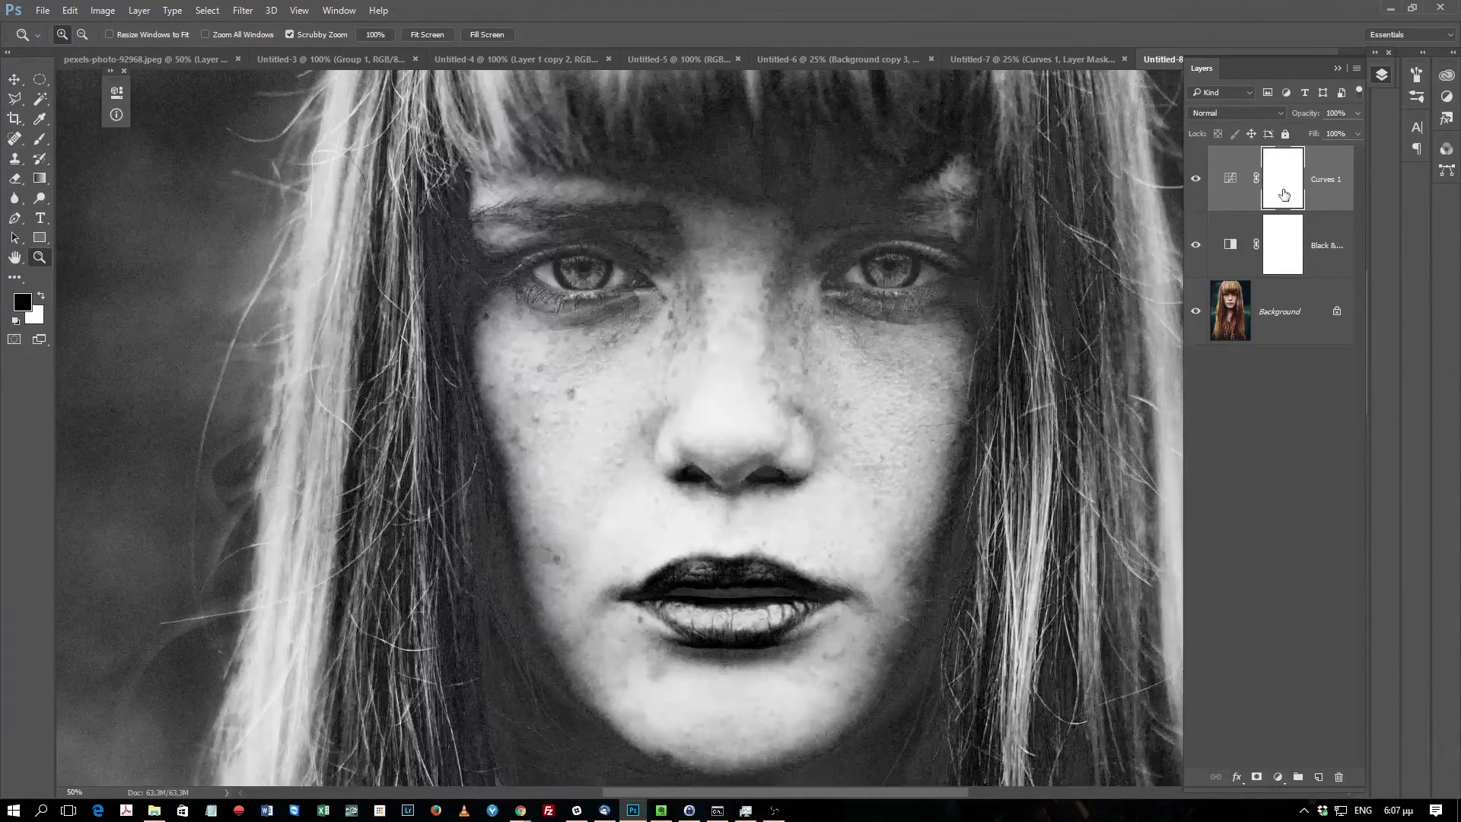
# Step: Invert the Curves 1 mask to black and choose the Brush with white as foreground colour
pyautogui.moveTo(1284, 194); pyautogui.dragTo(1285, 197)
pyautogui.hotkey('ctrl', 'i')
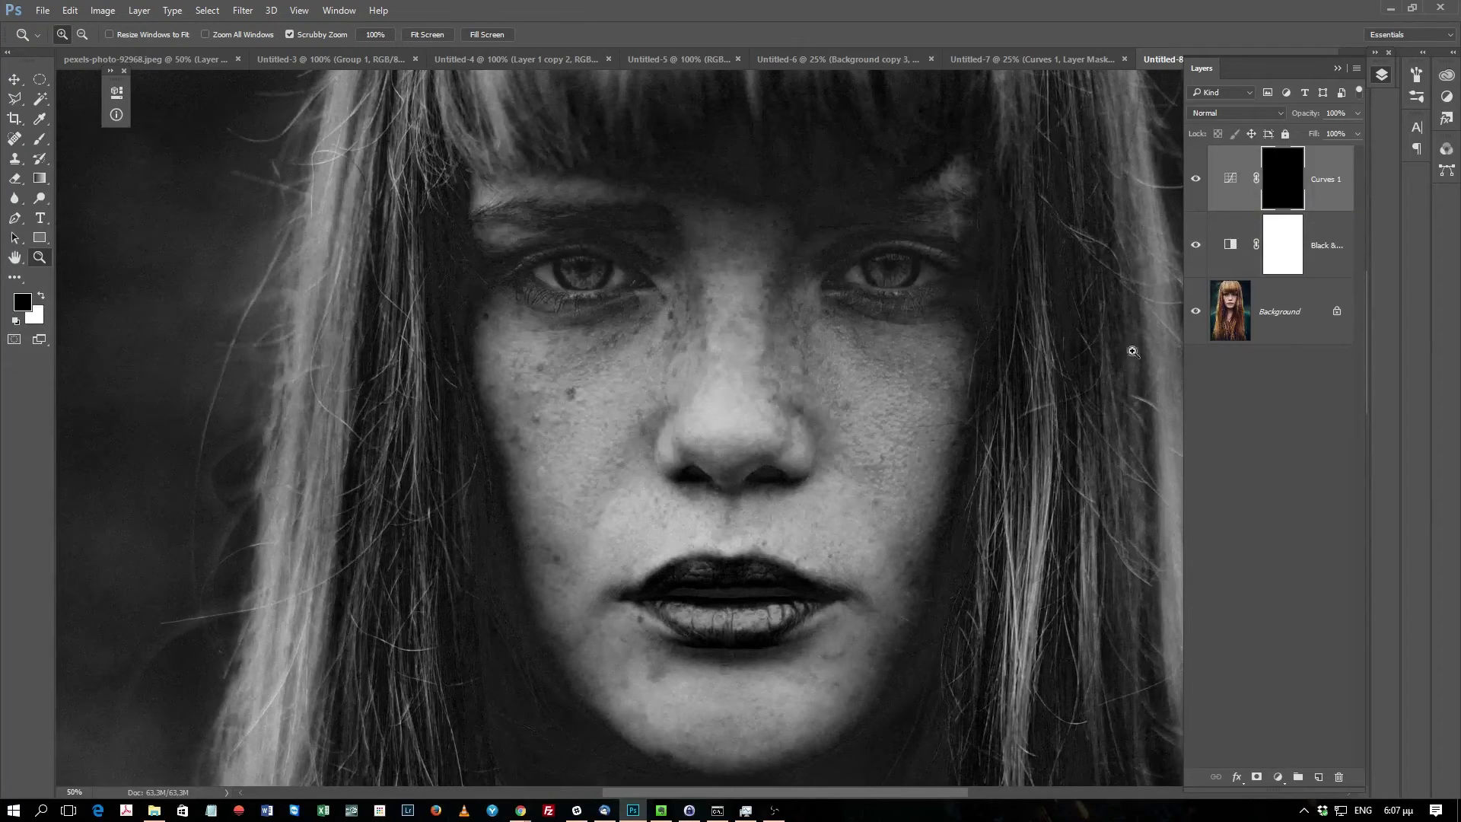
pyautogui.click(40, 138)
pyautogui.click(82, 138)
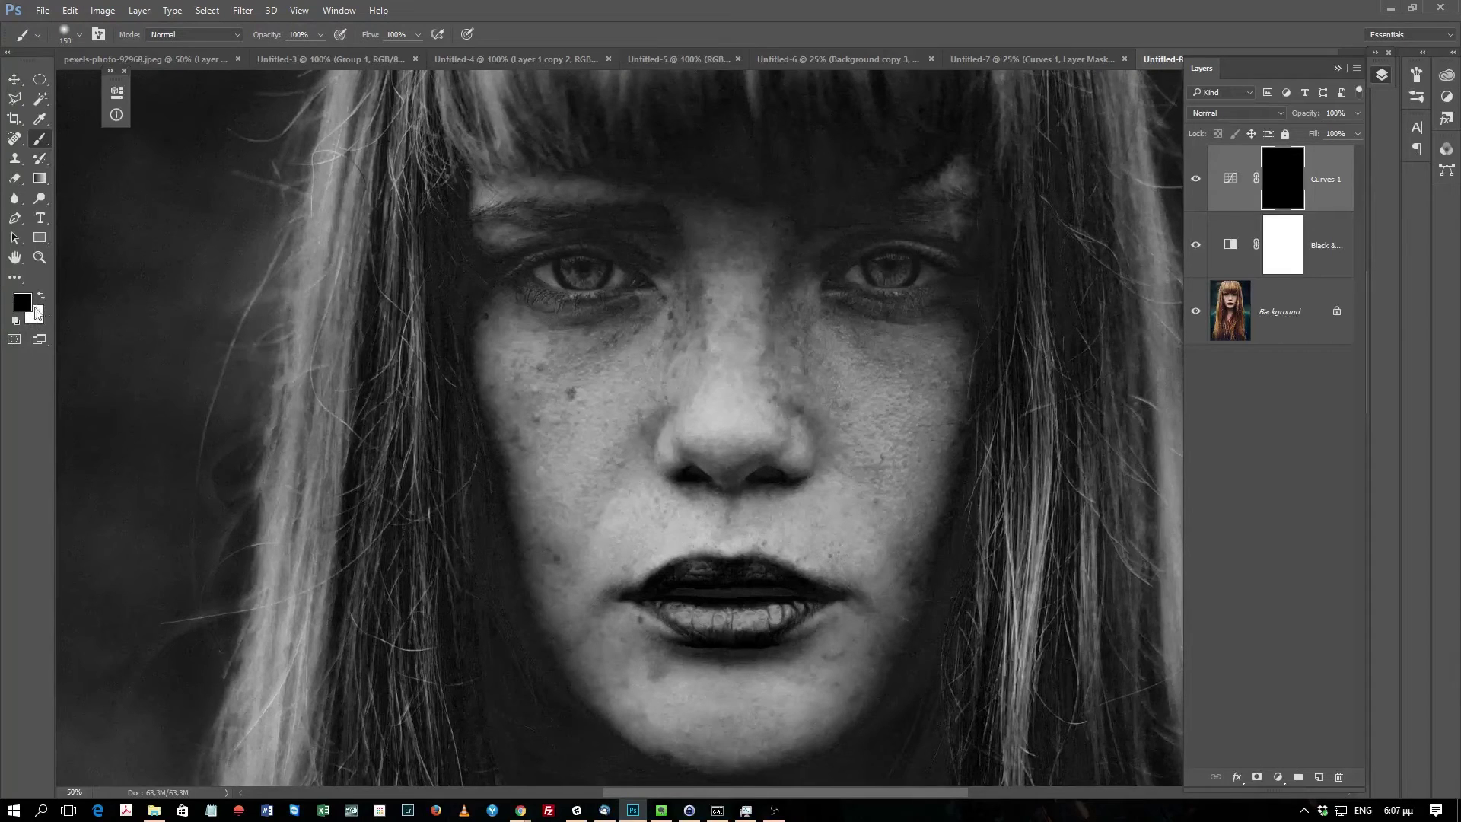
pyautogui.click(41, 296)
pyautogui.click(26, 306)
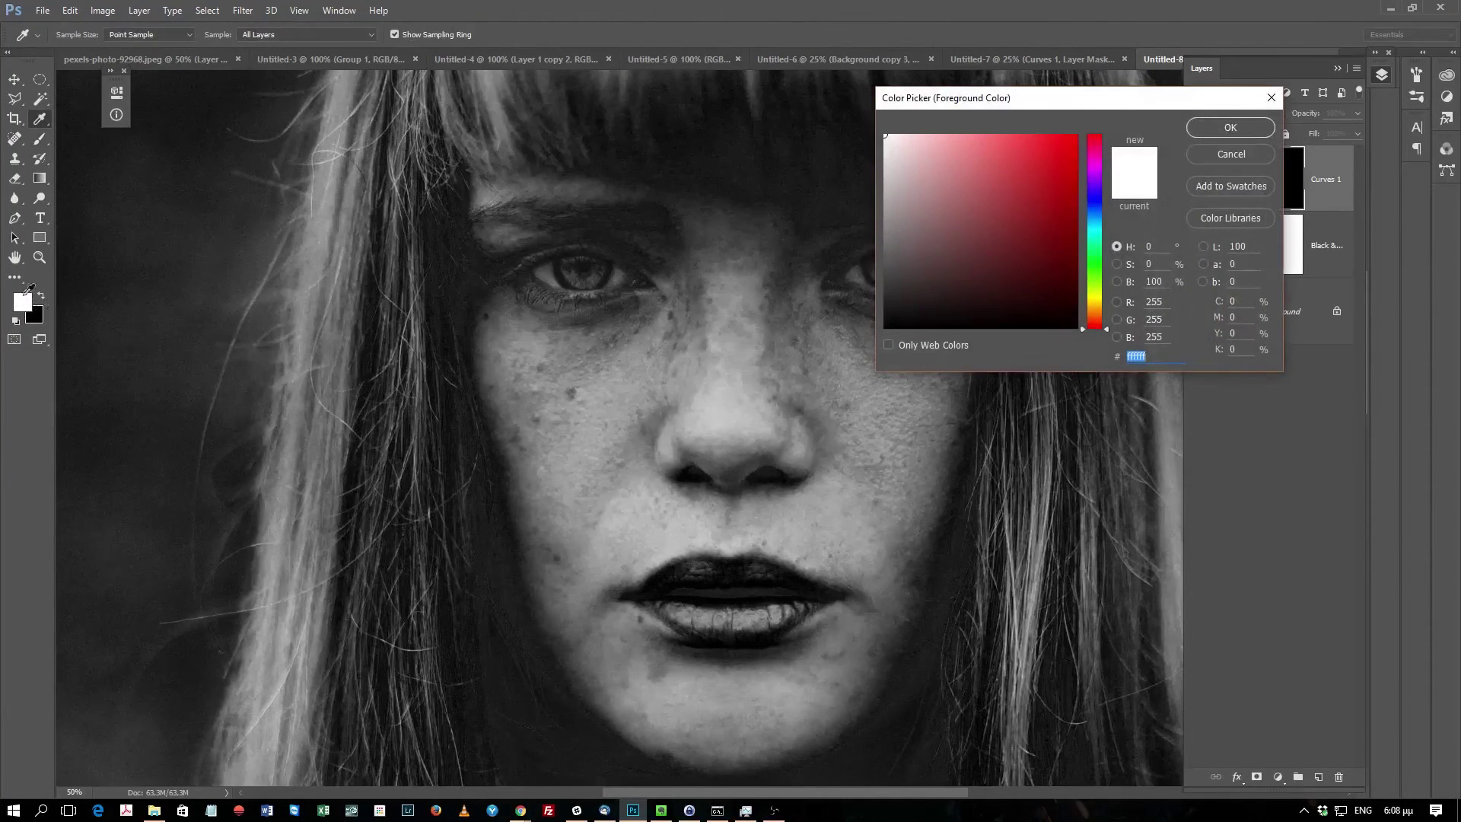
# Step: Paint the Curves brightening back into both irises with a resized white brush
pyautogui.click(1230, 128)
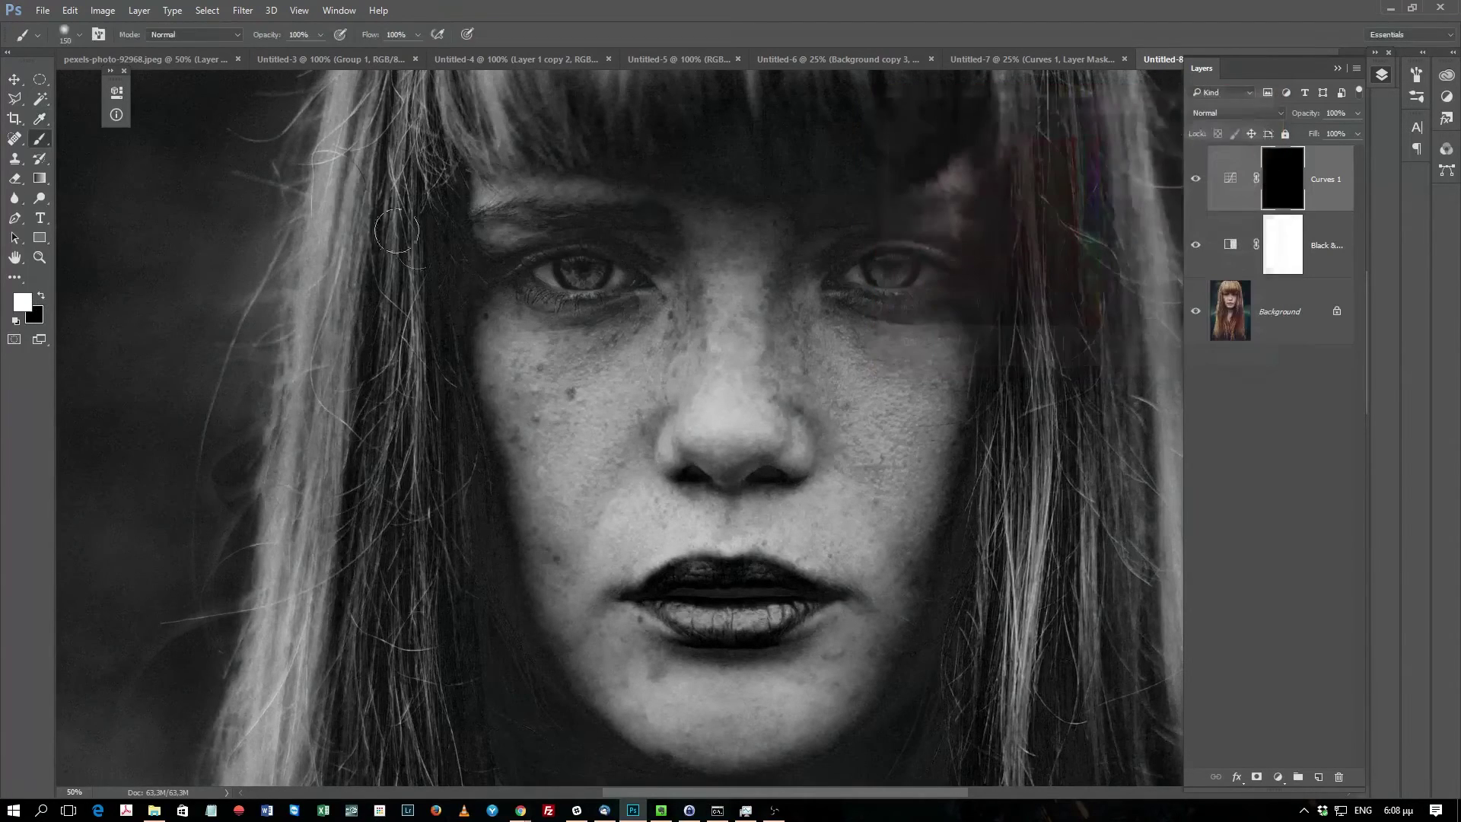
pyautogui.press('b')
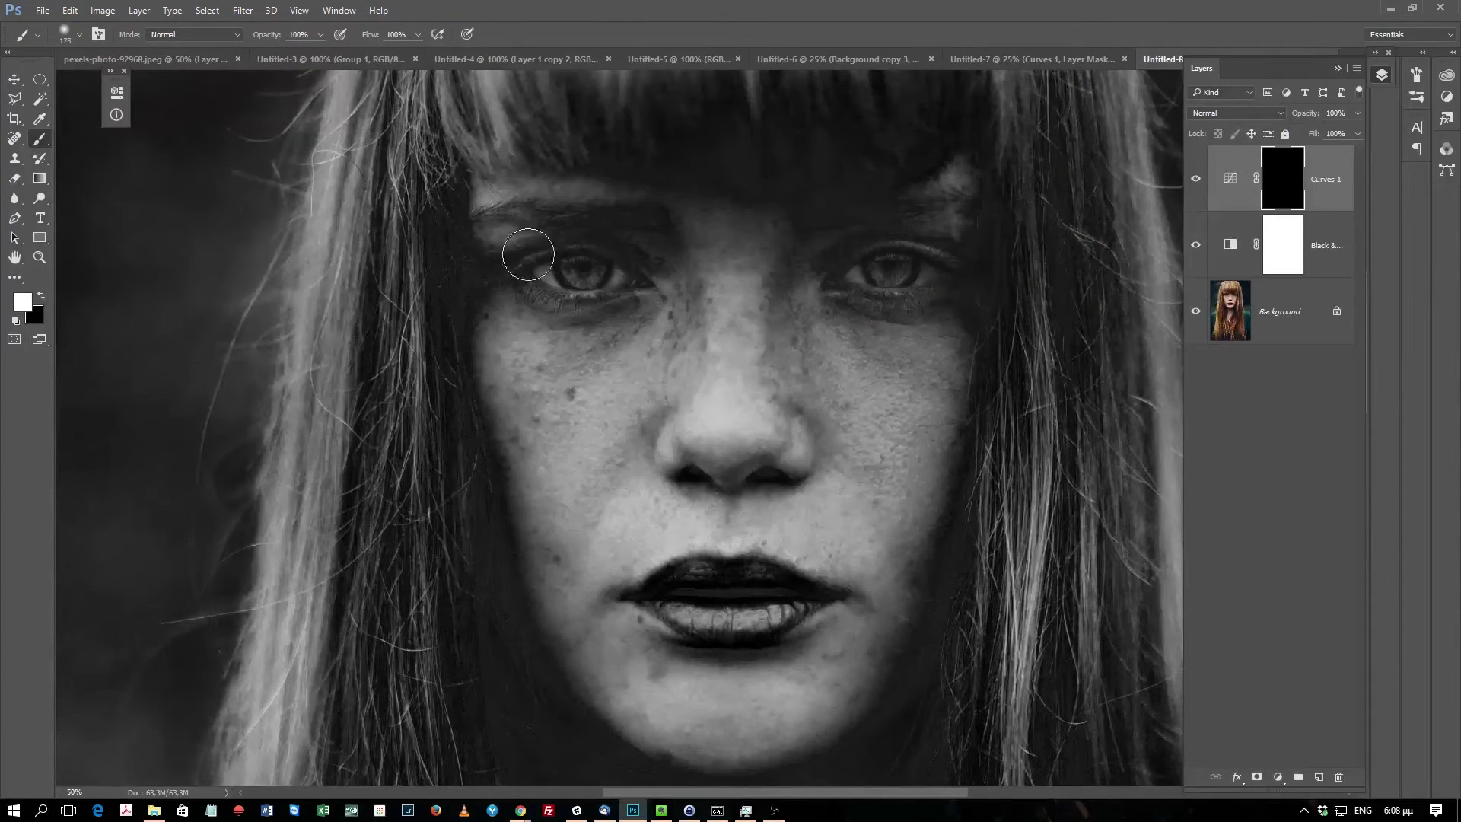
pyautogui.press(']')
pyautogui.moveTo(593, 288); pyautogui.dragTo(585, 270)
pyautogui.press('[')
pyautogui.press('[')
pyautogui.press('[')
pyautogui.press('[')
pyautogui.moveTo(583, 277); pyautogui.dragTo(586, 272)
pyautogui.click(584, 271)
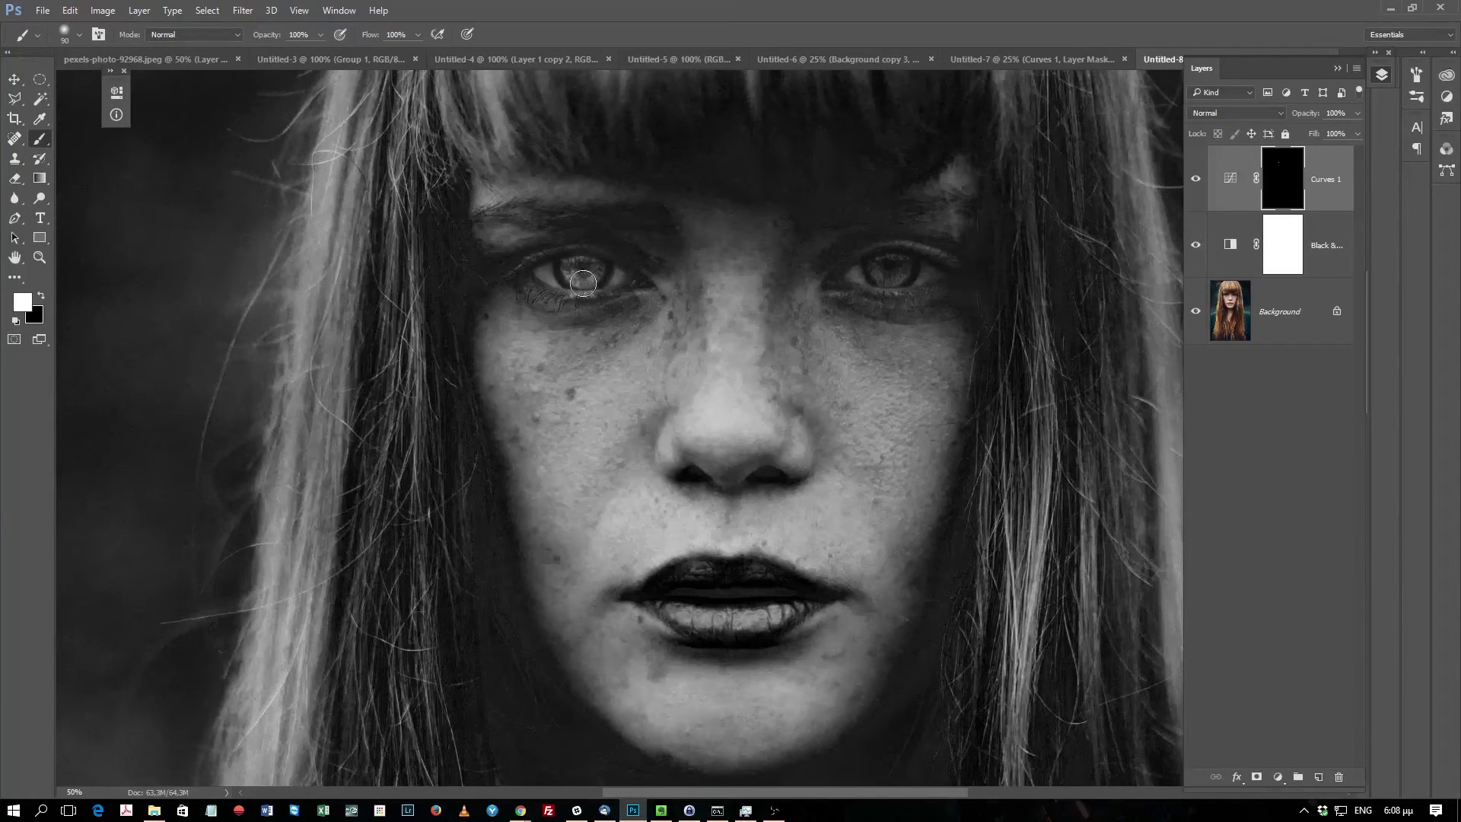
pyautogui.moveTo(583, 283)
pyautogui.mouseDown()
pyautogui.moveTo(565, 274)
pyautogui.moveTo(598, 273)
pyautogui.mouseUp()
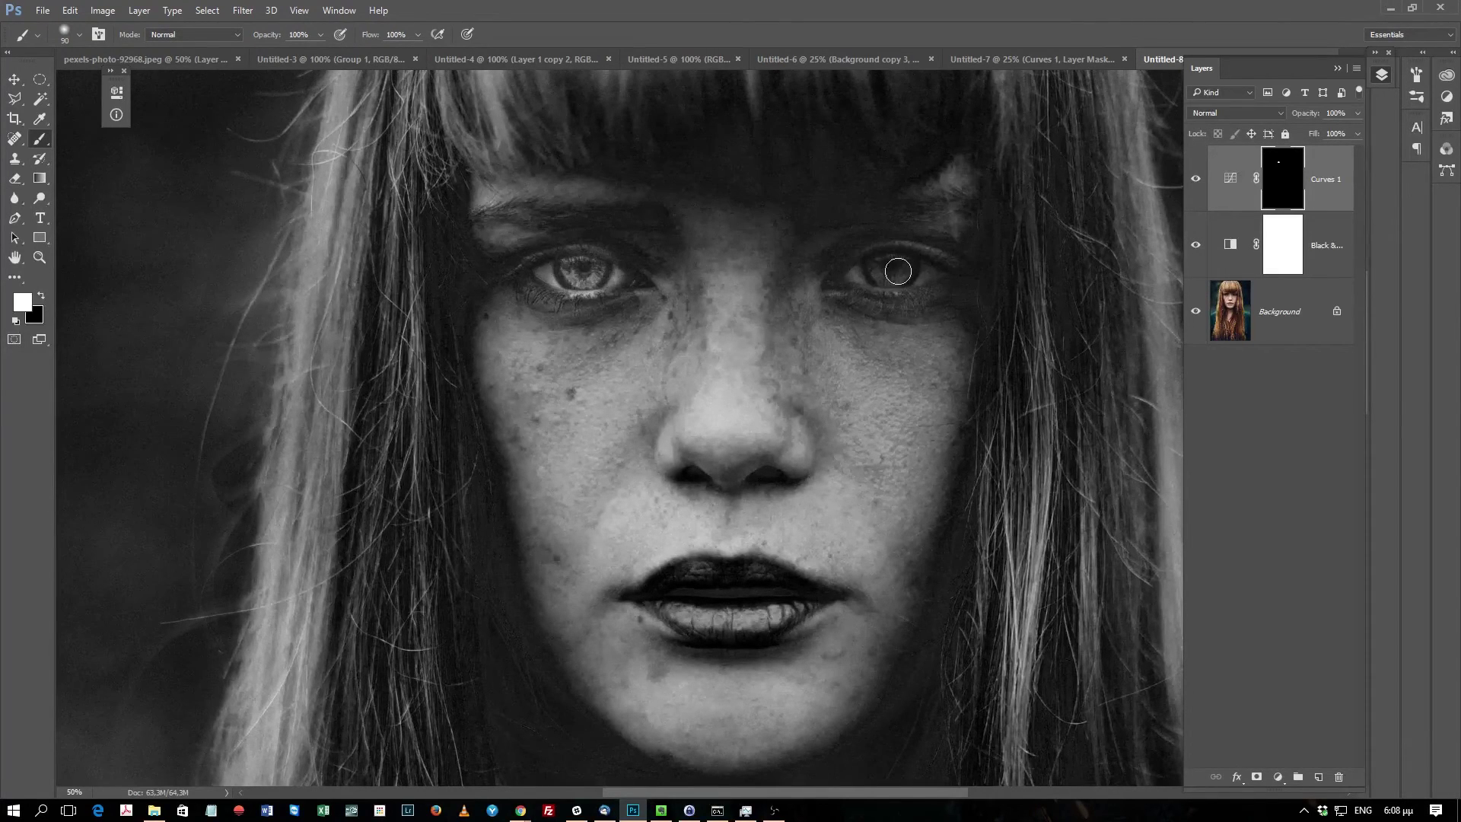
pyautogui.moveTo(895, 282)
pyautogui.mouseDown()
pyautogui.moveTo(883, 261)
pyautogui.moveTo(898, 267)
pyautogui.mouseUp()
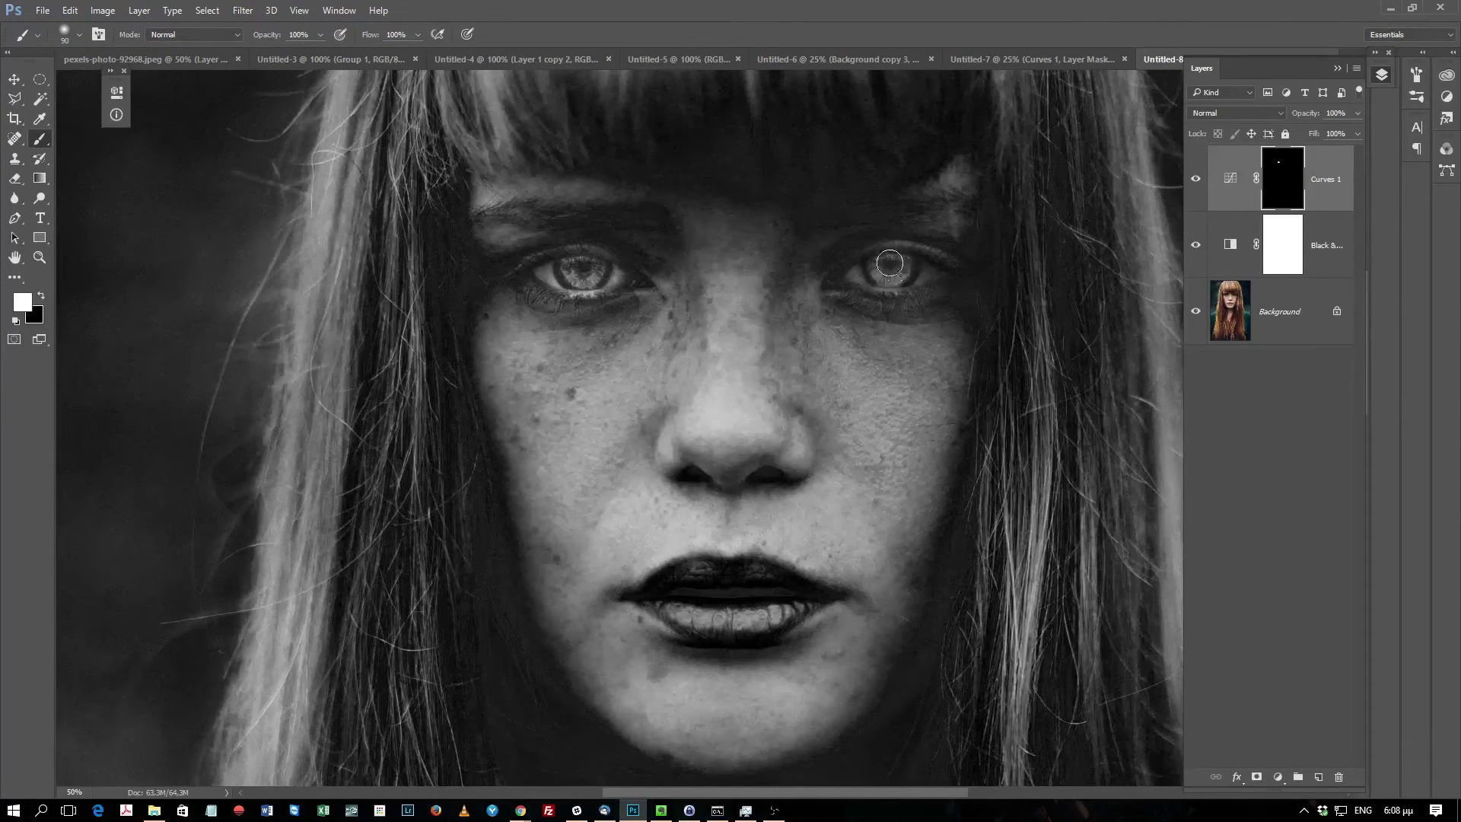
# Step: Paint black on the Curves 1 mask to remove the bright patch under the left eye
pyautogui.moveTo(688, 293)
pyautogui.mouseDown()
pyautogui.moveTo(559, 313)
pyautogui.moveTo(697, 327)
pyautogui.mouseUp()
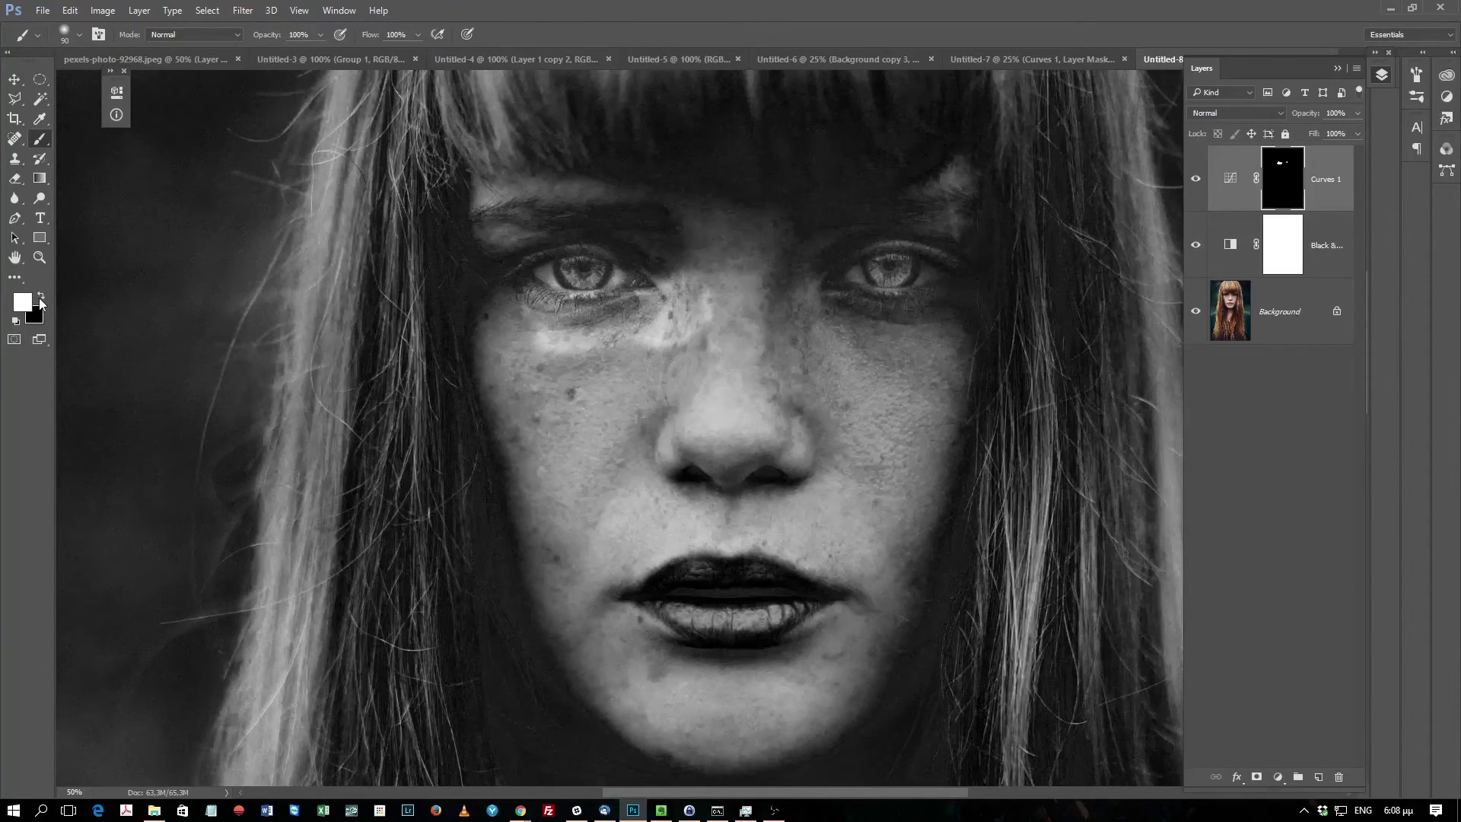
pyautogui.click(40, 298)
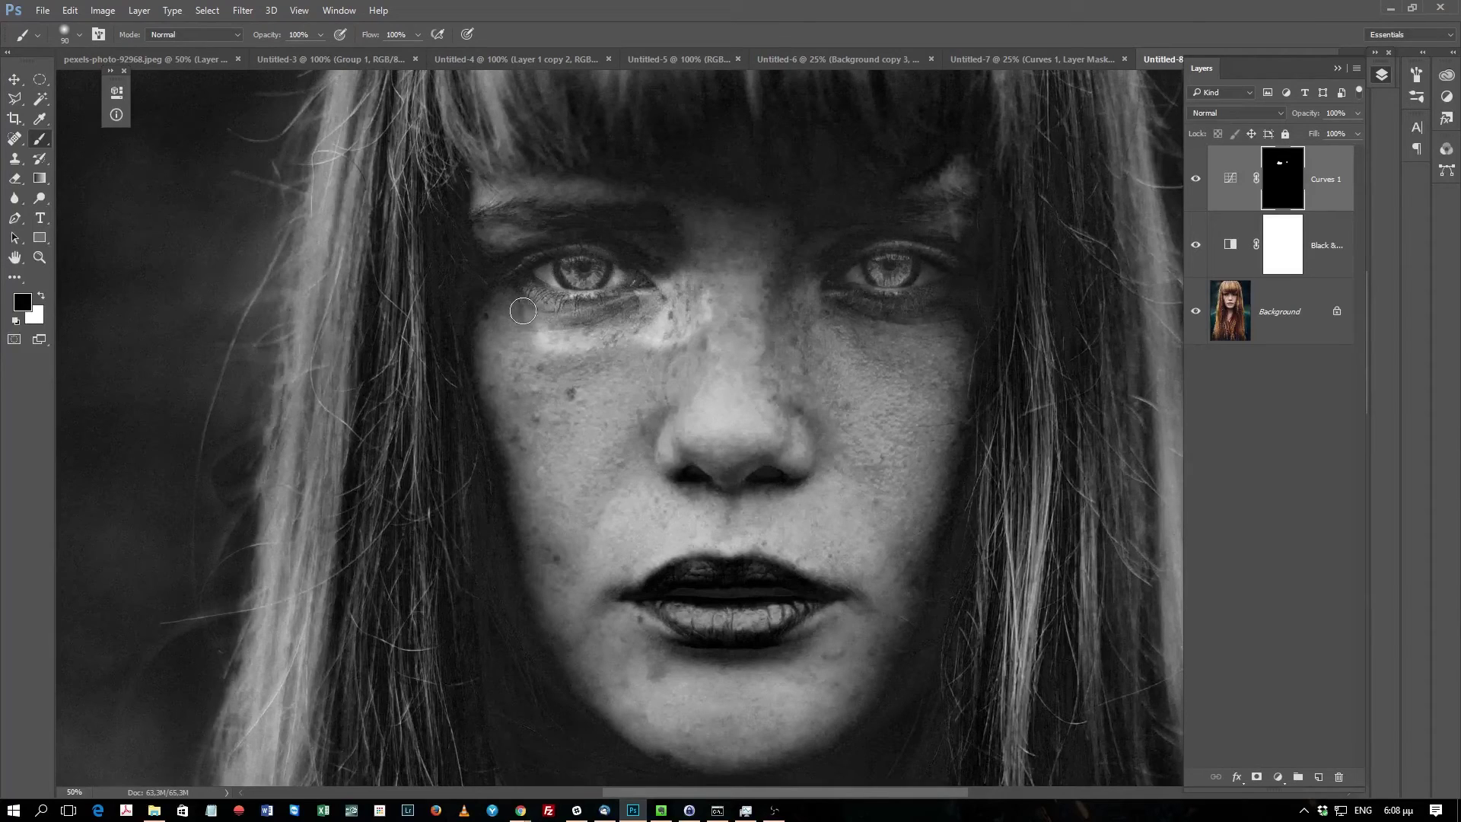
pyautogui.moveTo(533, 335)
pyautogui.mouseDown()
pyautogui.moveTo(654, 316)
pyautogui.moveTo(681, 350)
pyautogui.moveTo(539, 278)
pyautogui.mouseUp()
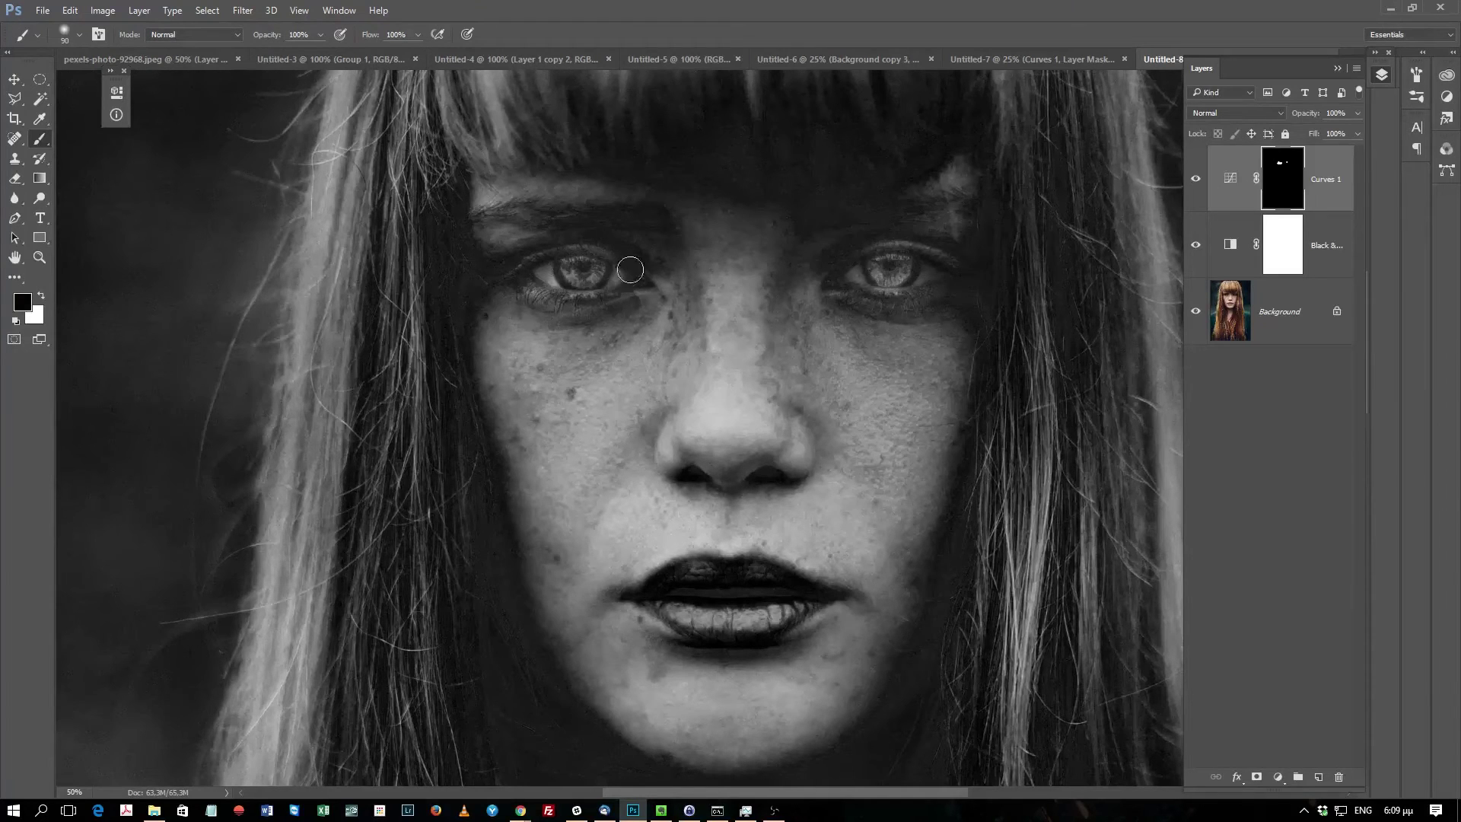
# Step: Zoom out and toggle the Curves 1 eye brightening off and on to compare
pyautogui.click(40, 258)
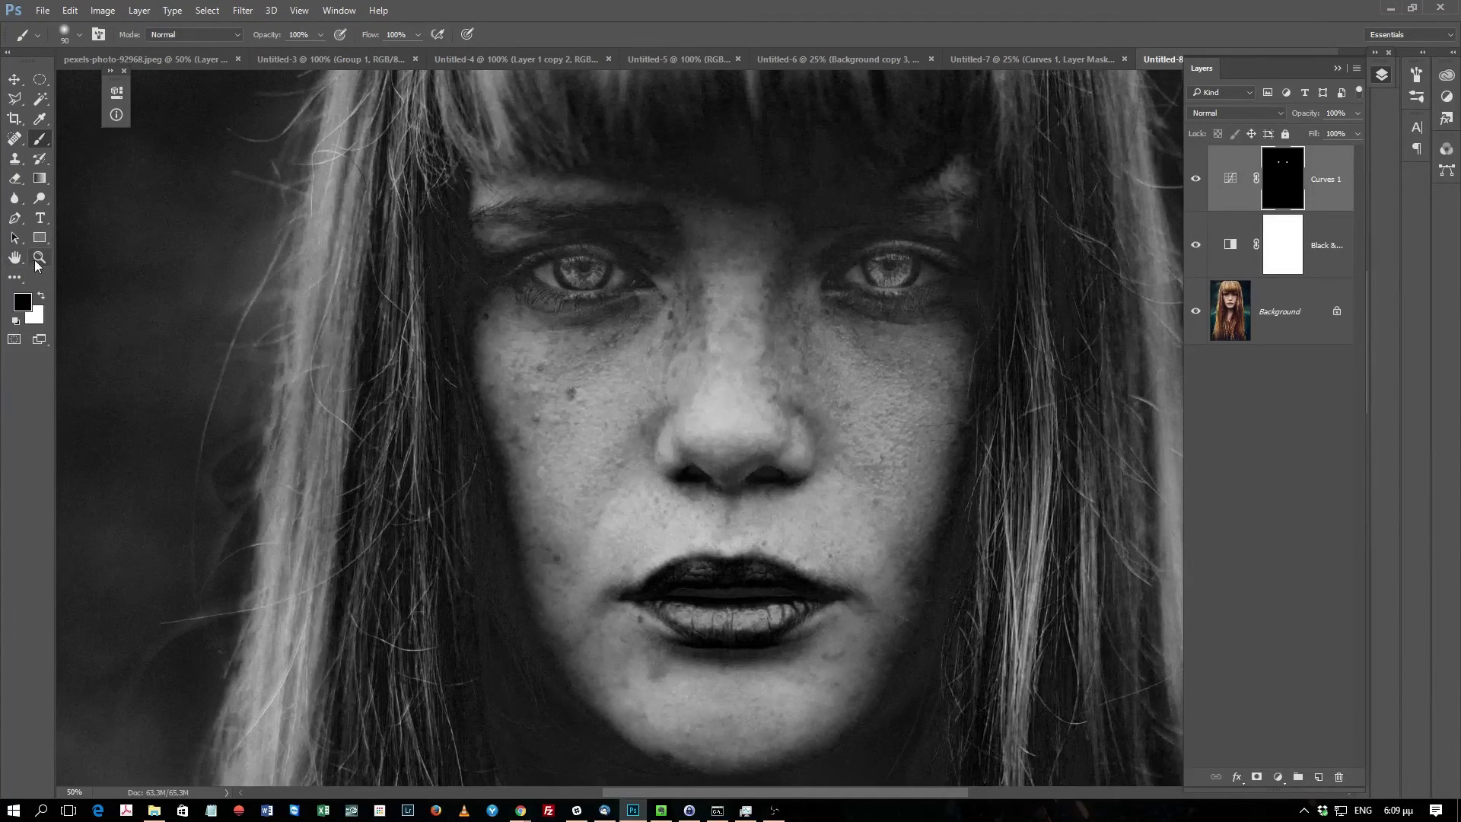
pyautogui.keyDown('alt'); pyautogui.click(766, 334); pyautogui.keyUp('alt')
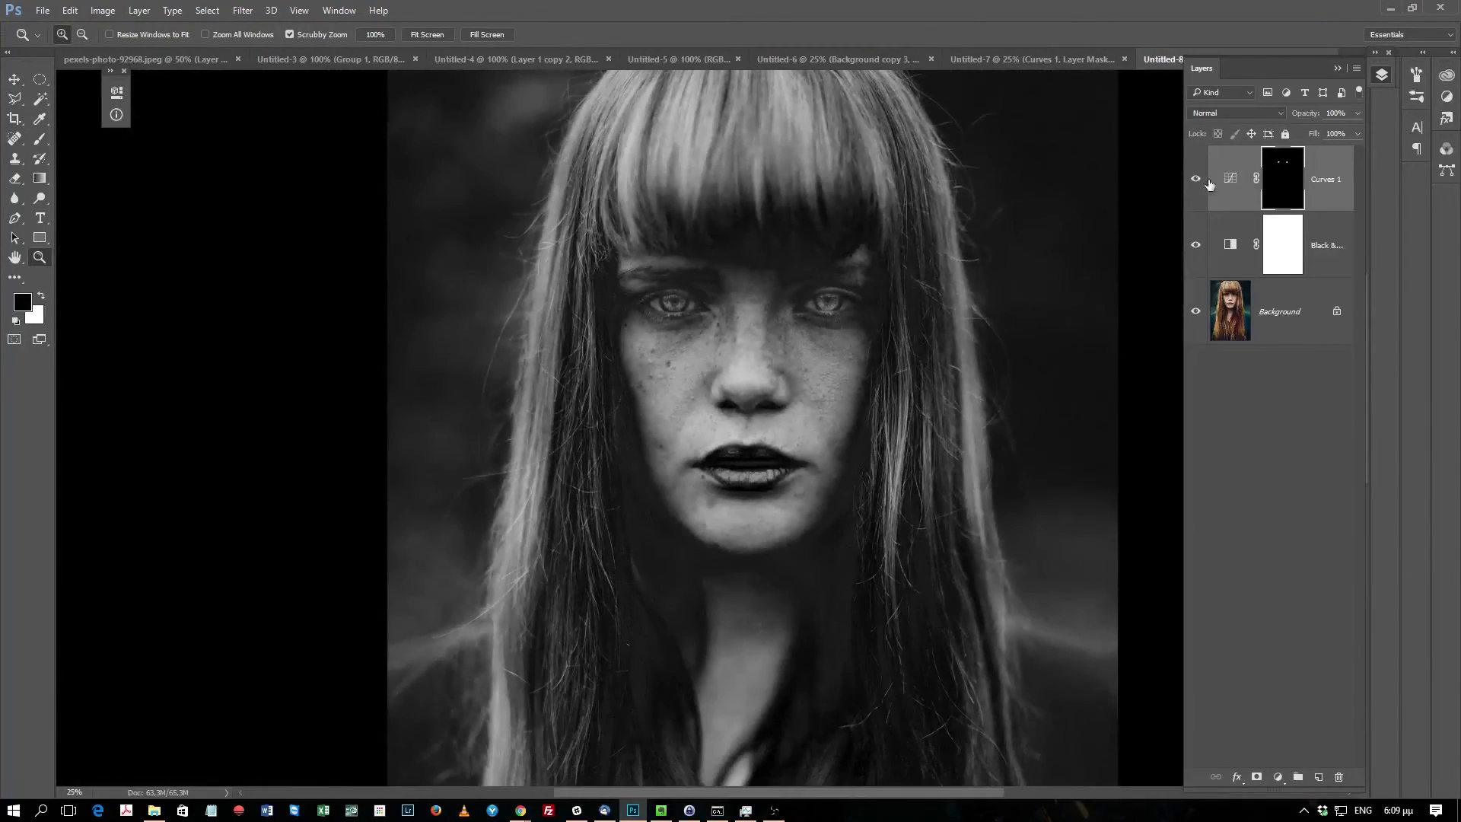
pyautogui.click(1196, 178)
pyautogui.click(1196, 178)
pyautogui.click(1197, 178)
# Step: Reshape the Curves 1 curve into a gentler eye-brightening curve
pyautogui.doubleClick(1234, 185)
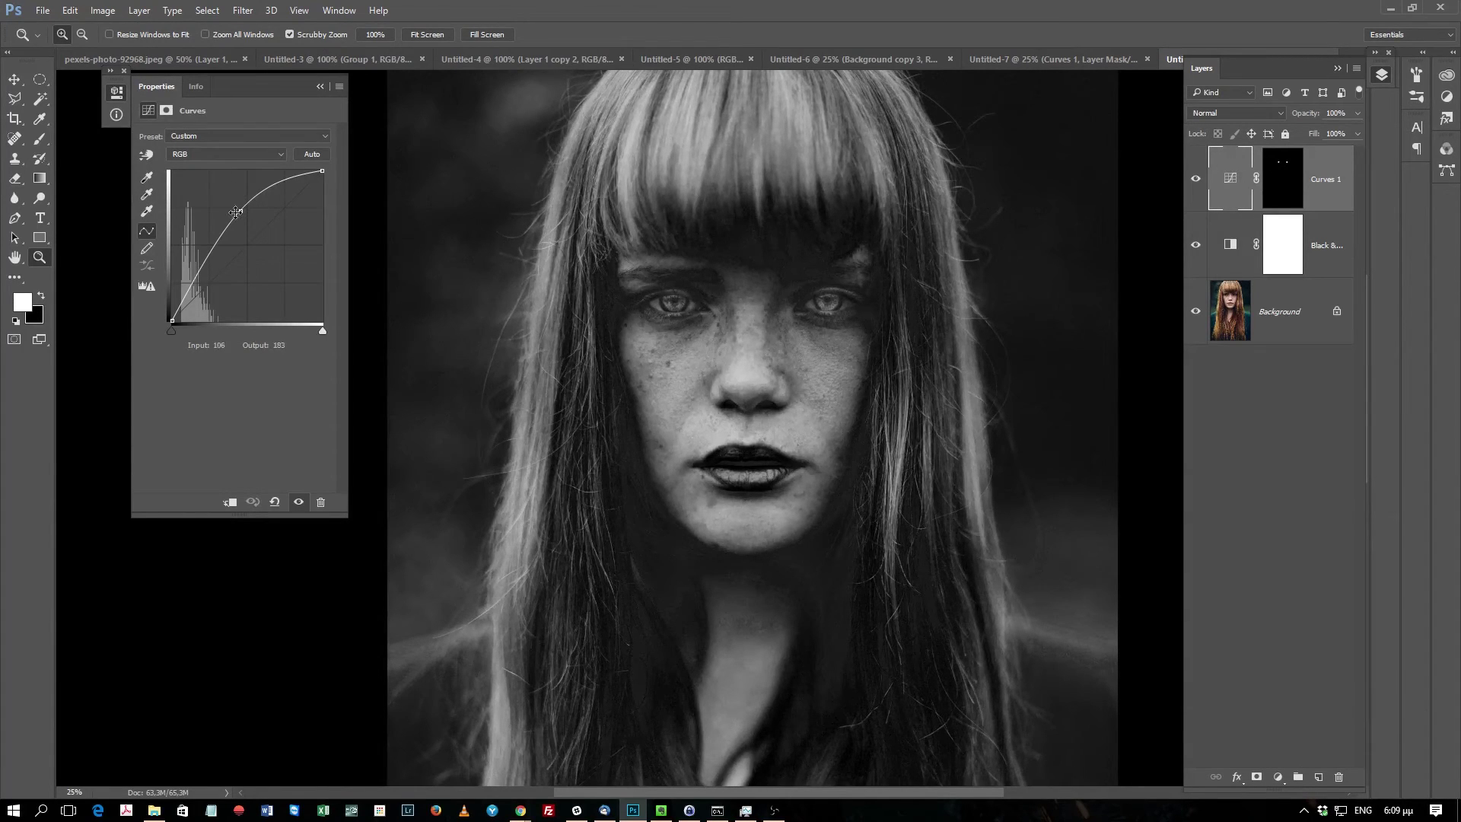
pyautogui.moveTo(241, 213); pyautogui.dragTo(253, 224)
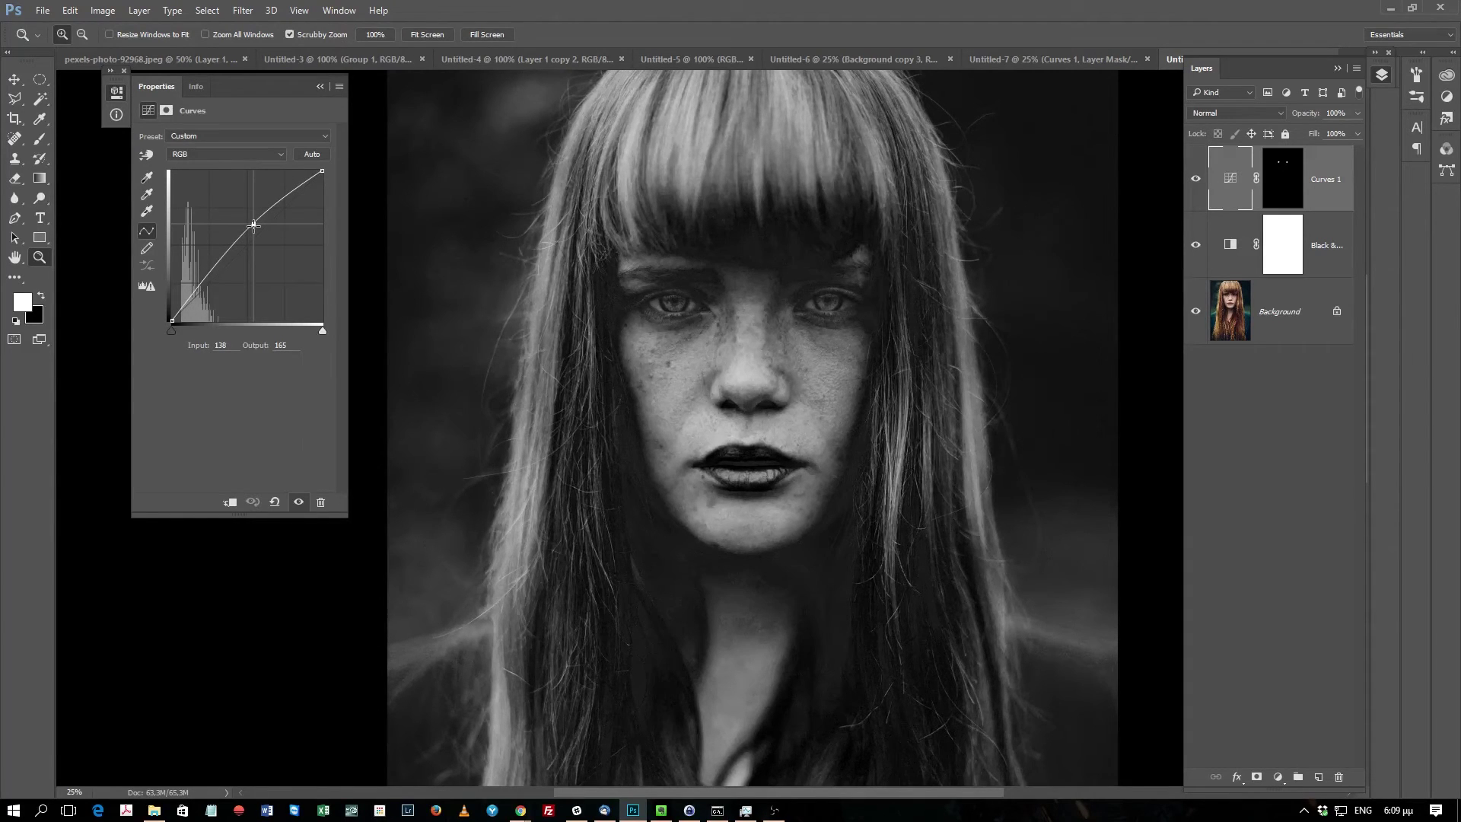
pyautogui.moveTo(251, 225); pyautogui.dragTo(243, 200)
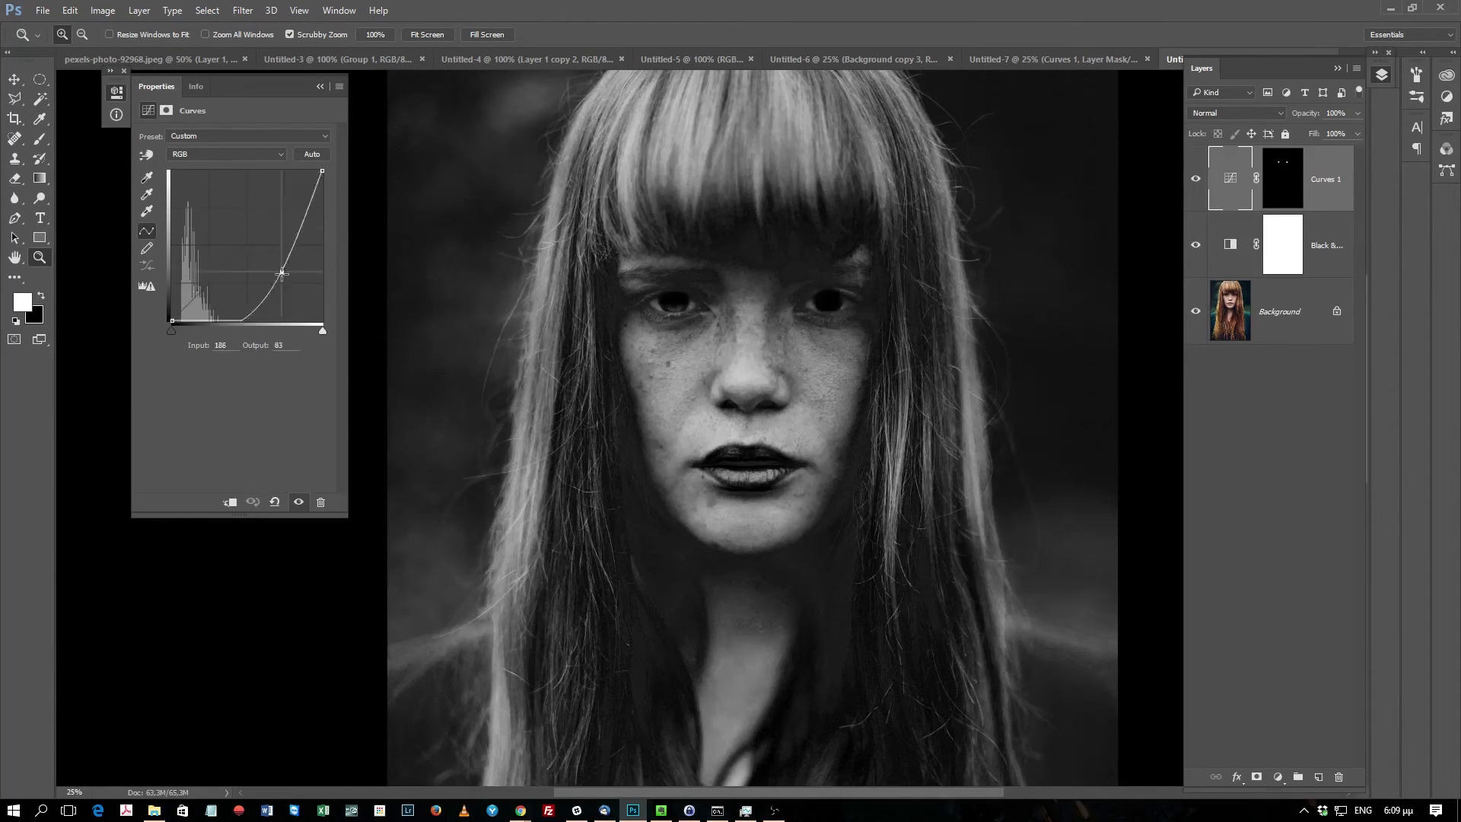
pyautogui.moveTo(244, 200); pyautogui.dragTo(201, 176)
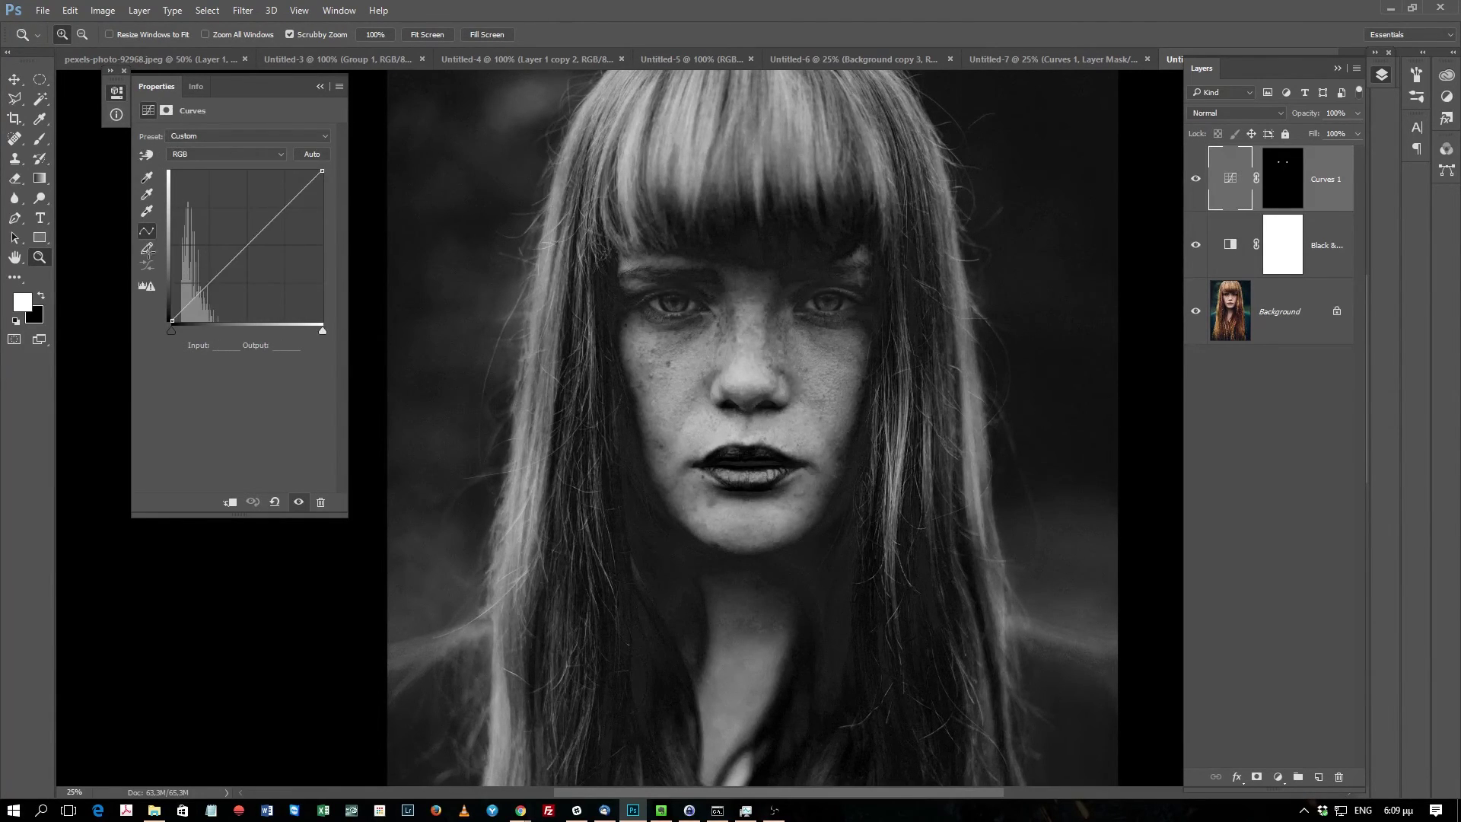
pyautogui.moveTo(316, 177)
pyautogui.mouseDown()
pyautogui.moveTo(316, 252)
pyautogui.moveTo(290, 188)
pyautogui.moveTo(242, 237)
pyautogui.moveTo(237, 224)
pyautogui.moveTo(281, 200)
pyautogui.moveTo(264, 247)
pyautogui.moveTo(197, 195)
pyautogui.moveTo(234, 240)
pyautogui.mouseUp()
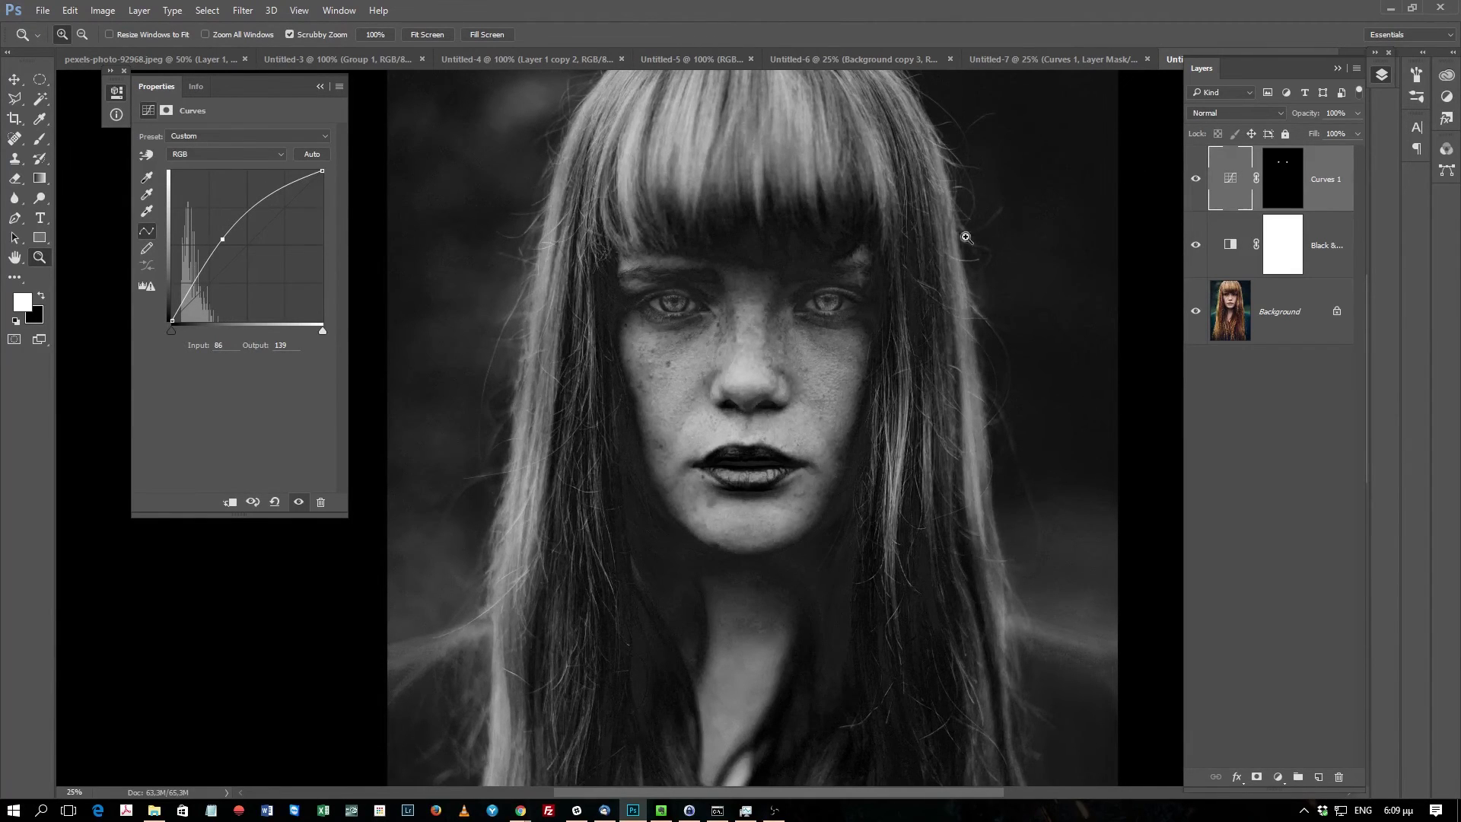
# Step: Set Curves 1 to 60% opacity, then zoom out to compare against the original colour photo
pyautogui.click(1356, 113)
pyautogui.moveTo(1320, 138); pyautogui.dragTo(1327, 136)
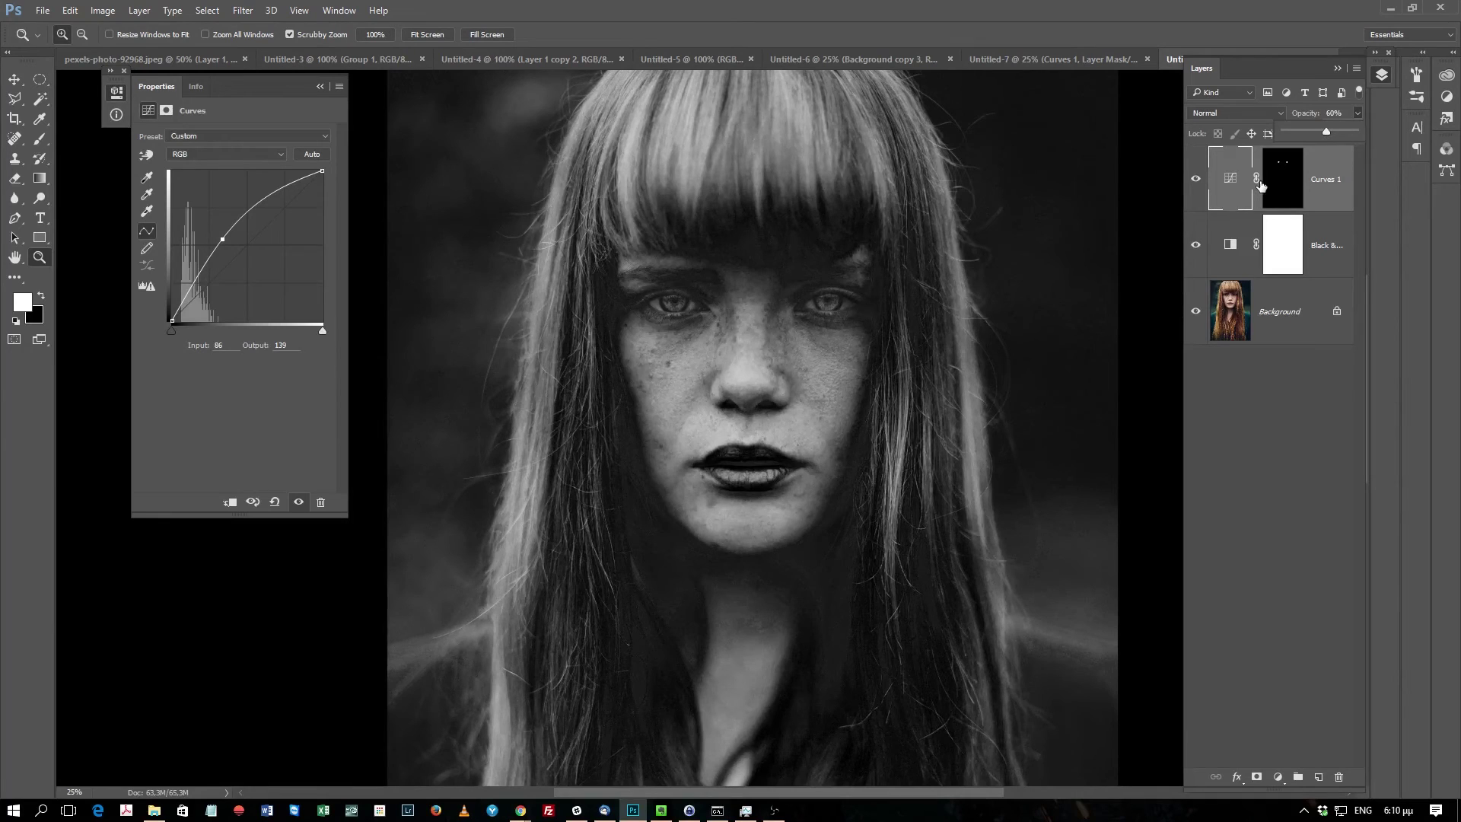
pyautogui.click(321, 86)
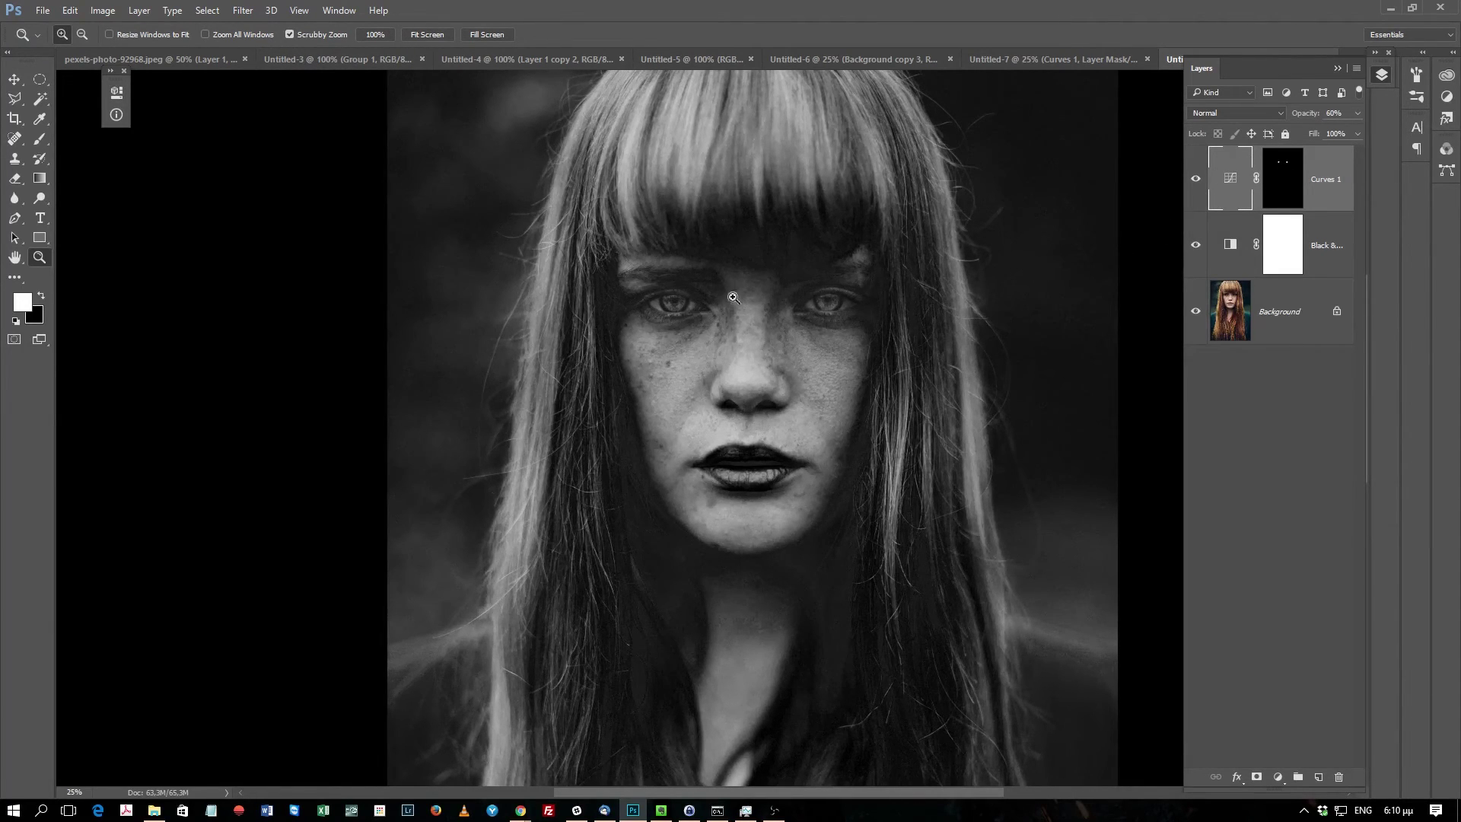
pyautogui.keyDown('alt'); pyautogui.click(574, 352); pyautogui.keyUp('alt')
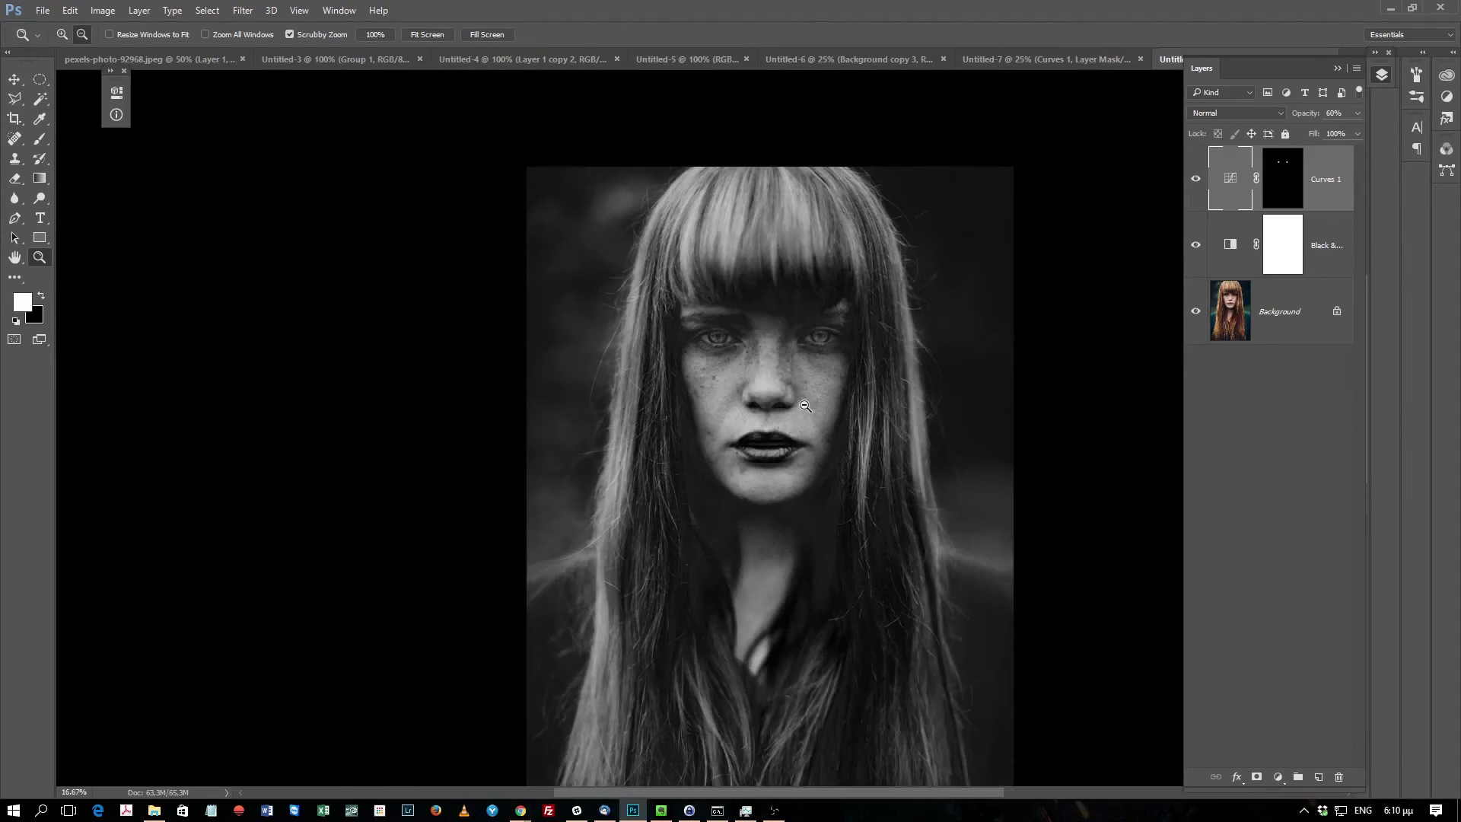
pyautogui.keyDown('alt'); pyautogui.click(1195, 311); pyautogui.keyUp('alt')
pyautogui.keyDown('alt'); pyautogui.click(1195, 311); pyautogui.keyUp('alt')
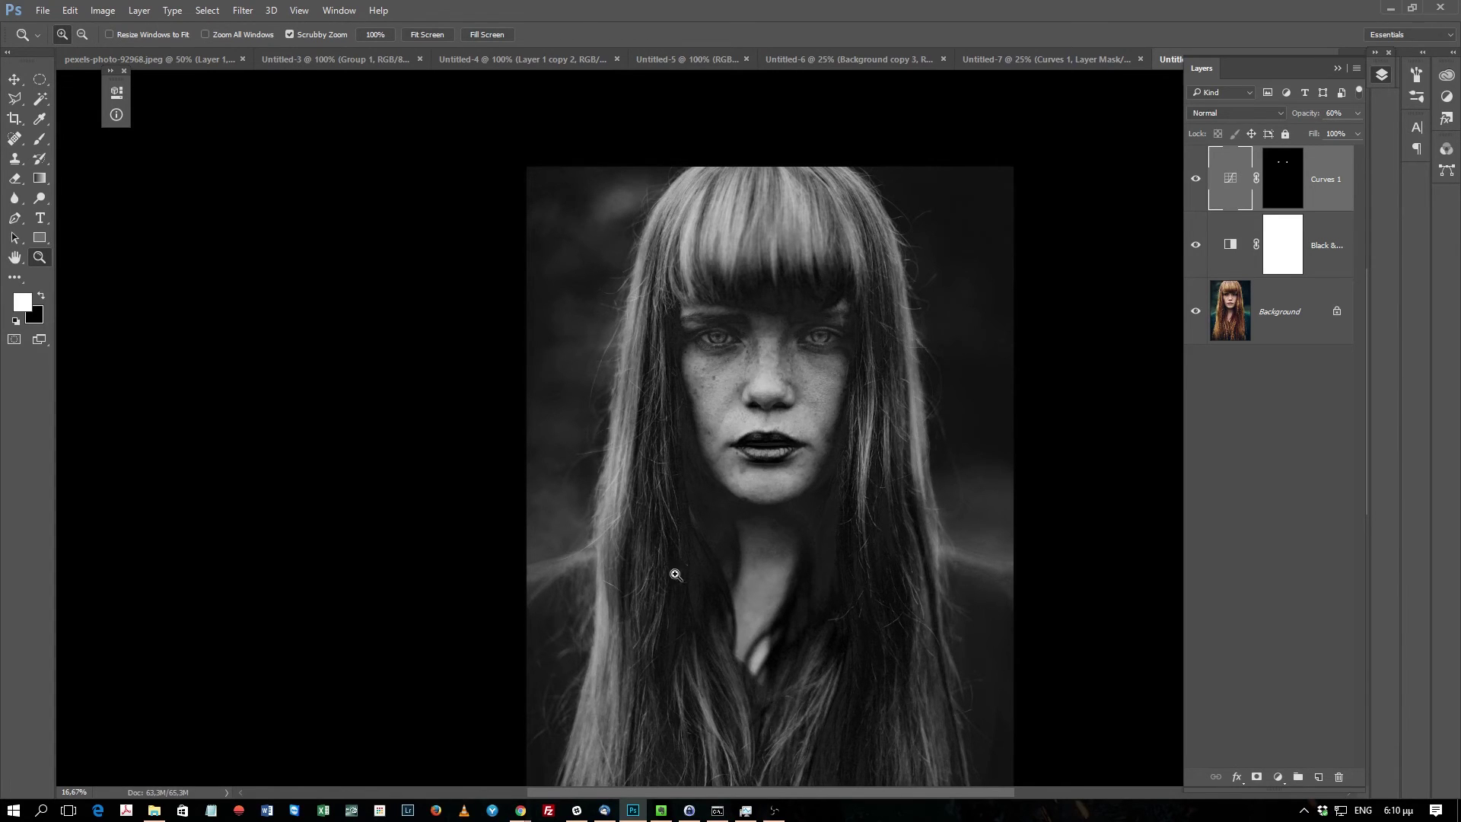
pyautogui.moveTo(848, 513)
pyautogui.mouseDown()
pyautogui.moveTo(794, 417)
pyautogui.moveTo(784, 468)
pyautogui.mouseUp()
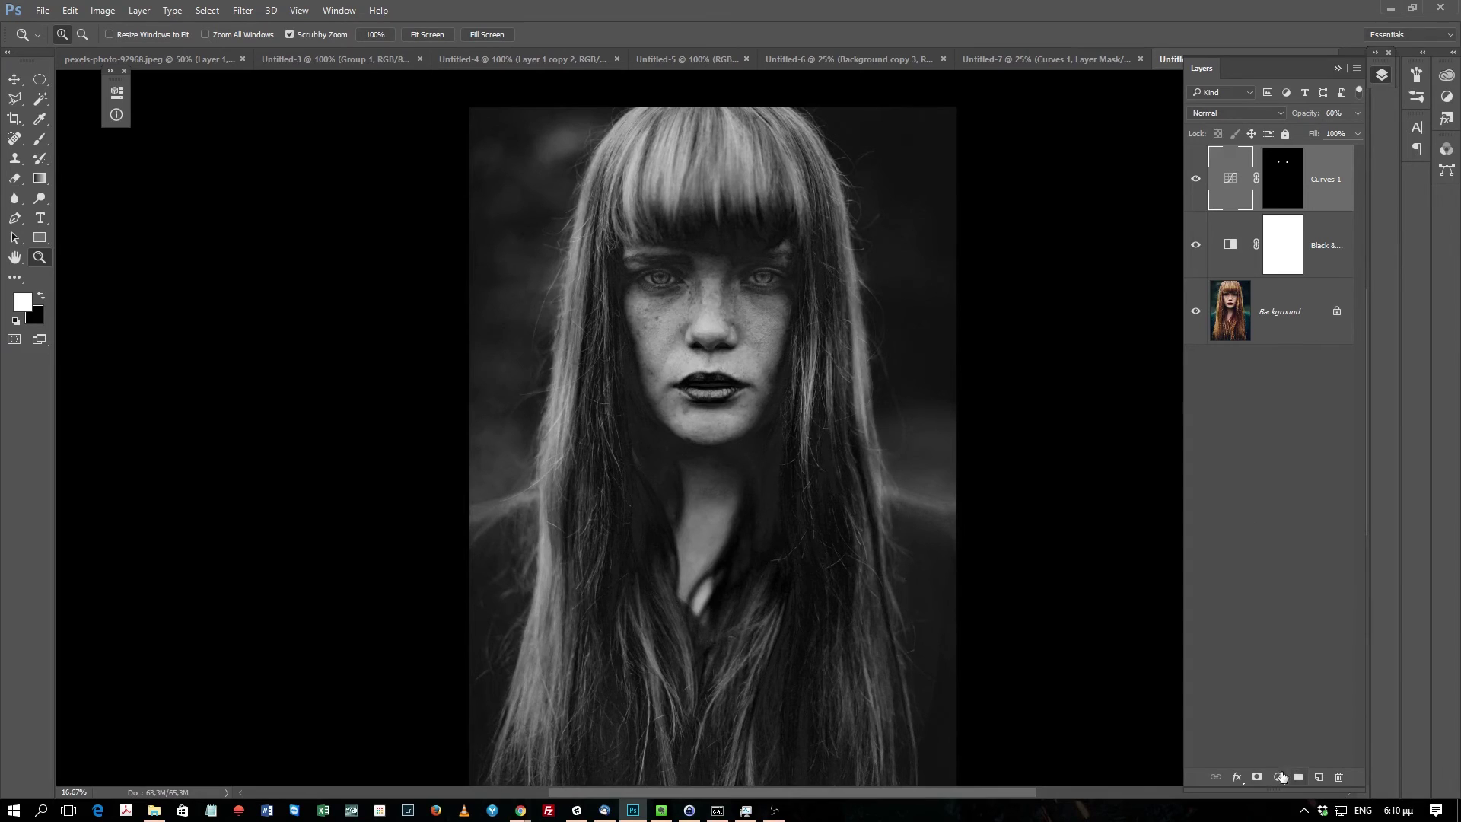
# Step: Add a Gradient Map adjustment layer atop the stack, leaving its default gradient preset unchanged
pyautogui.click(1278, 777)
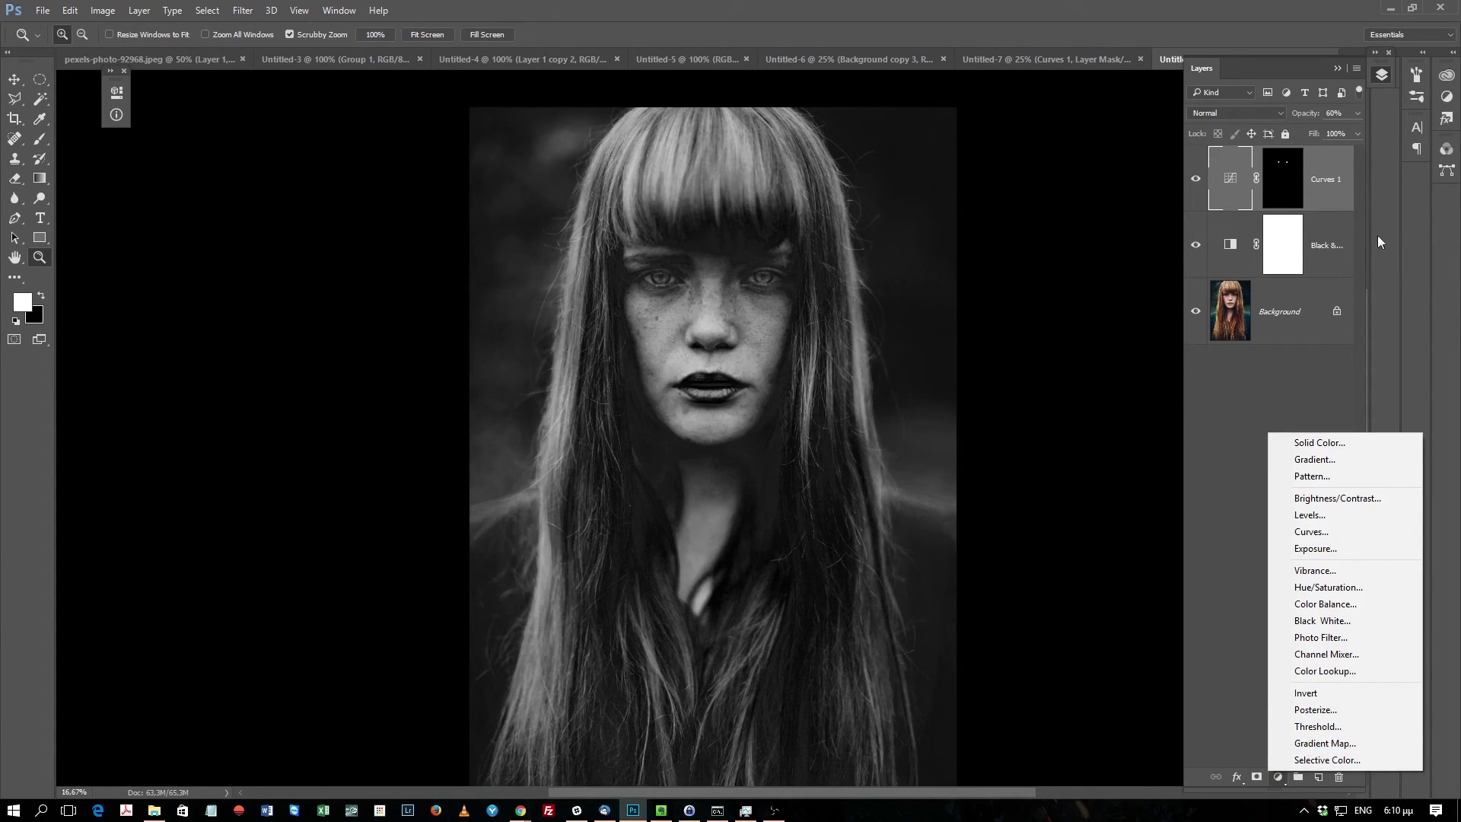
pyautogui.click(1286, 181)
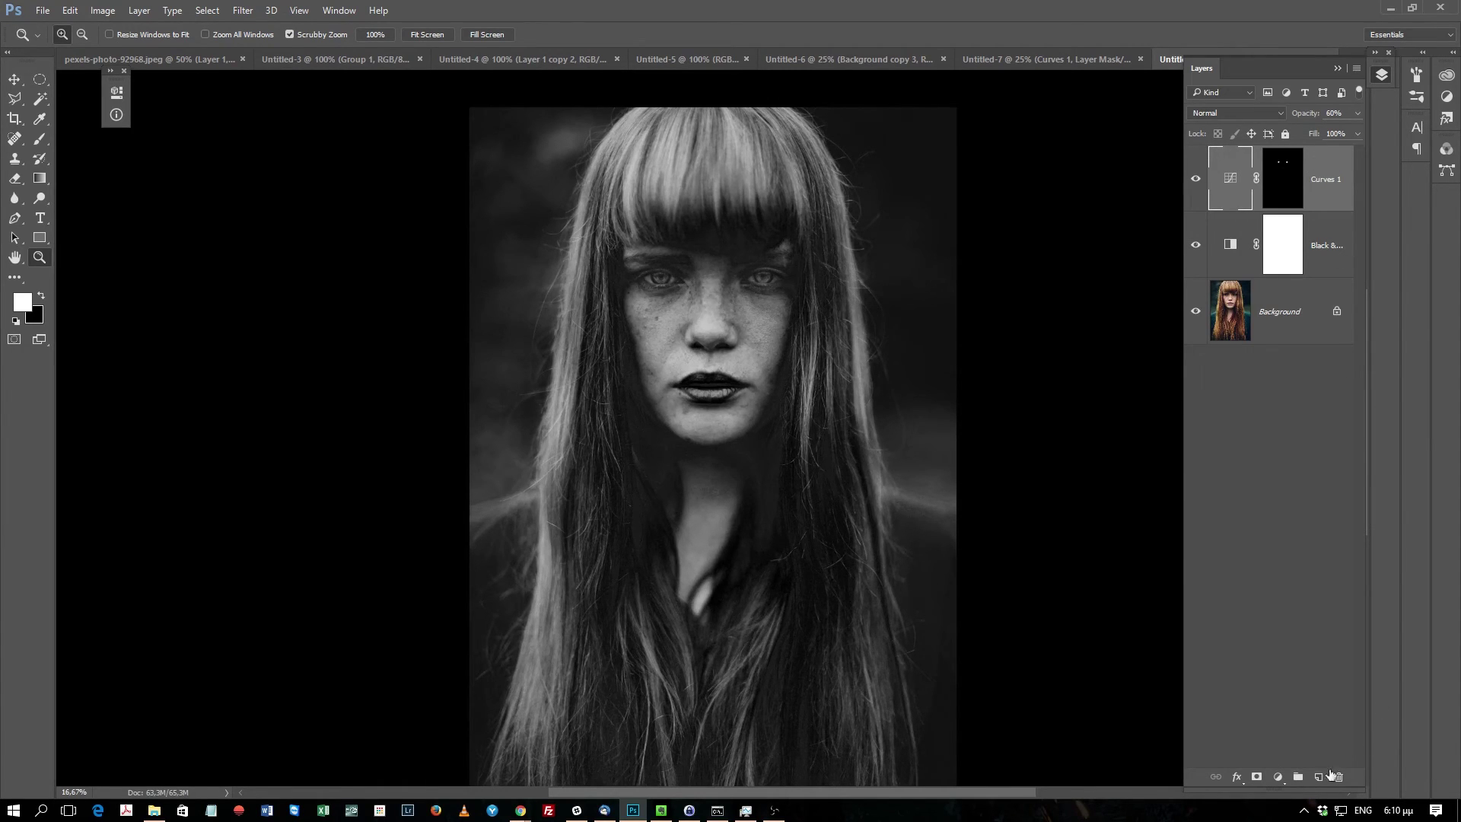
pyautogui.click(1278, 777)
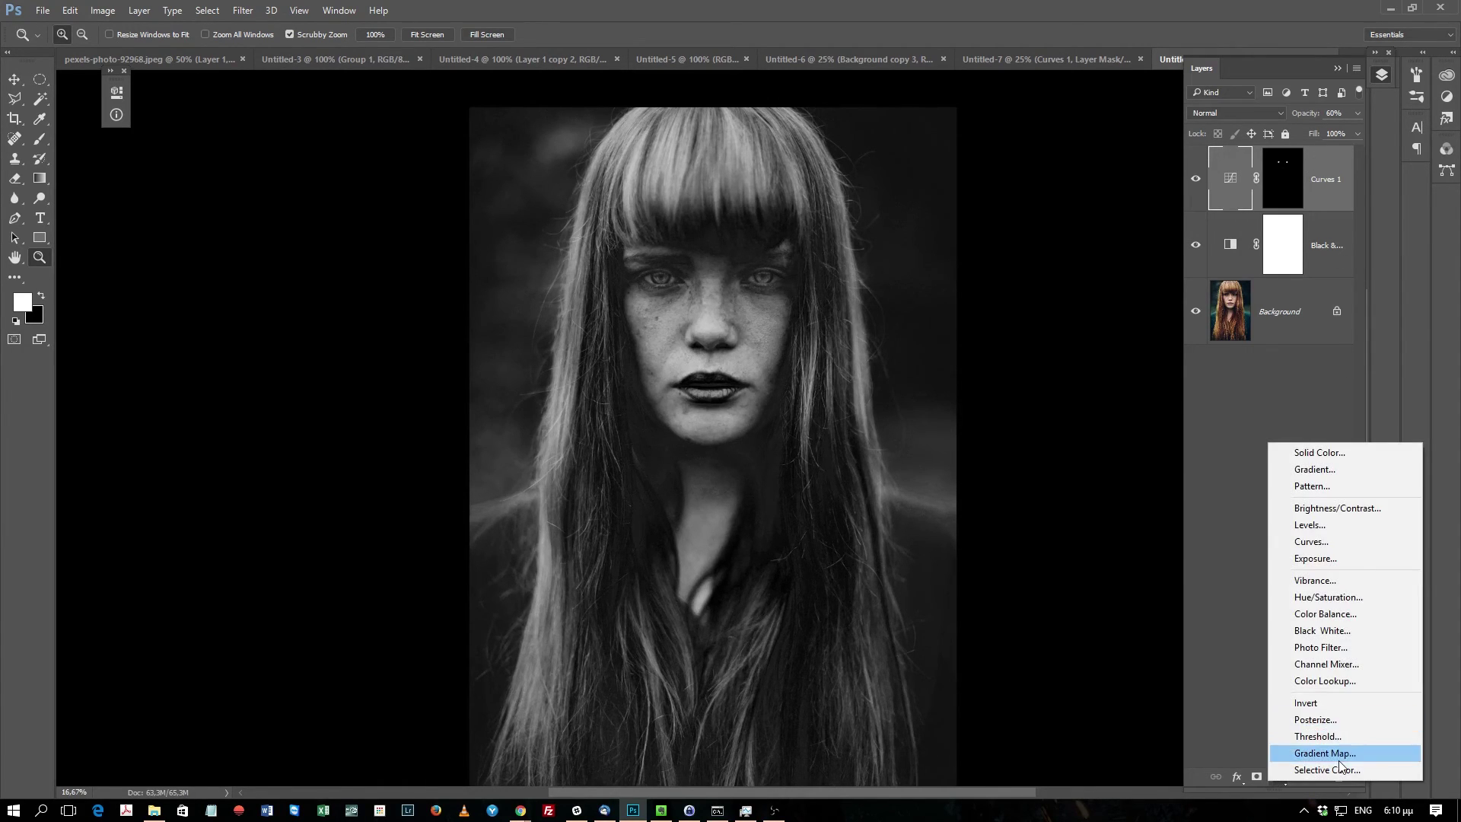
pyautogui.click(1294, 752)
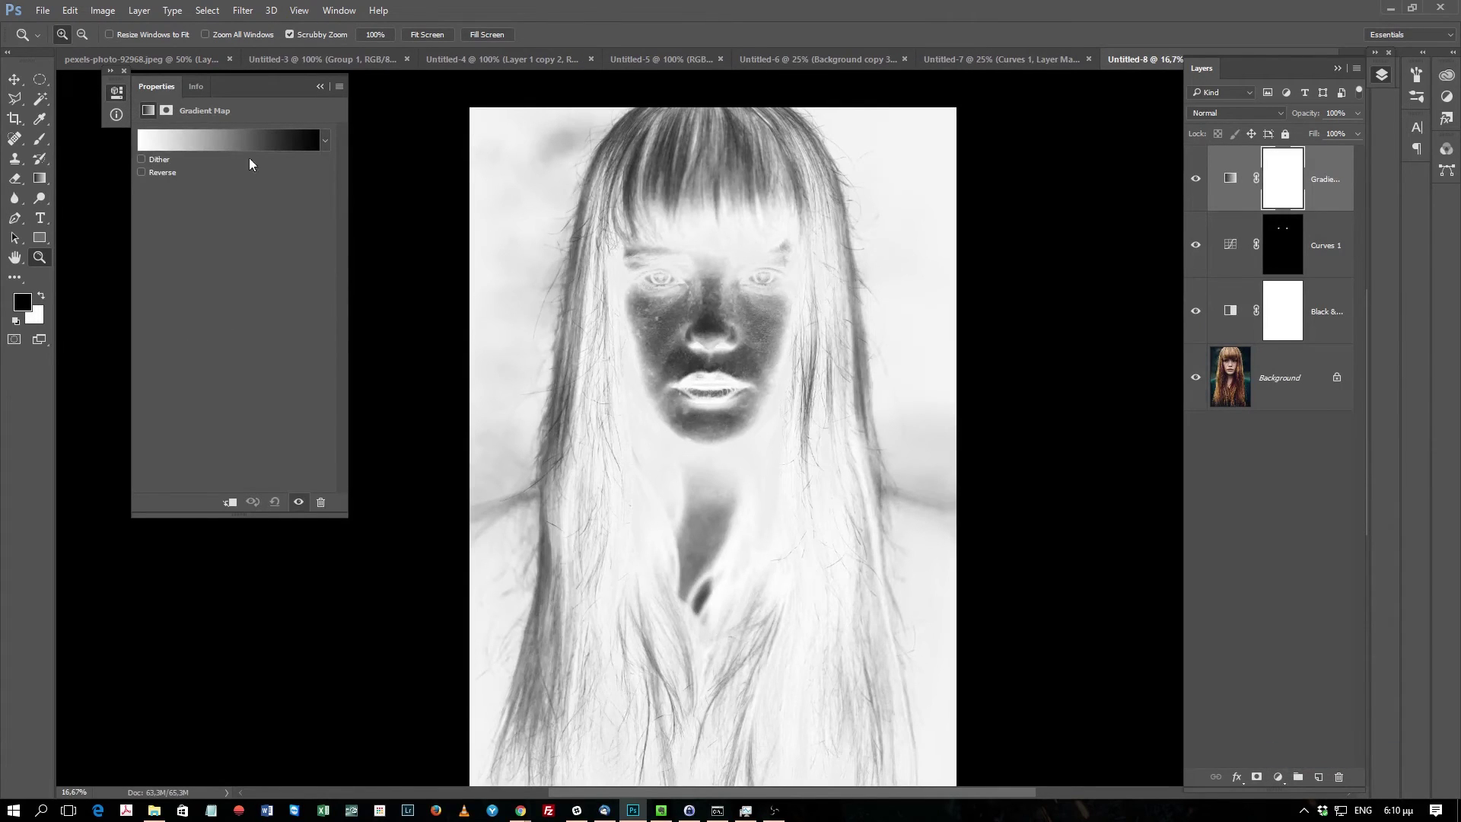
pyautogui.click(326, 140)
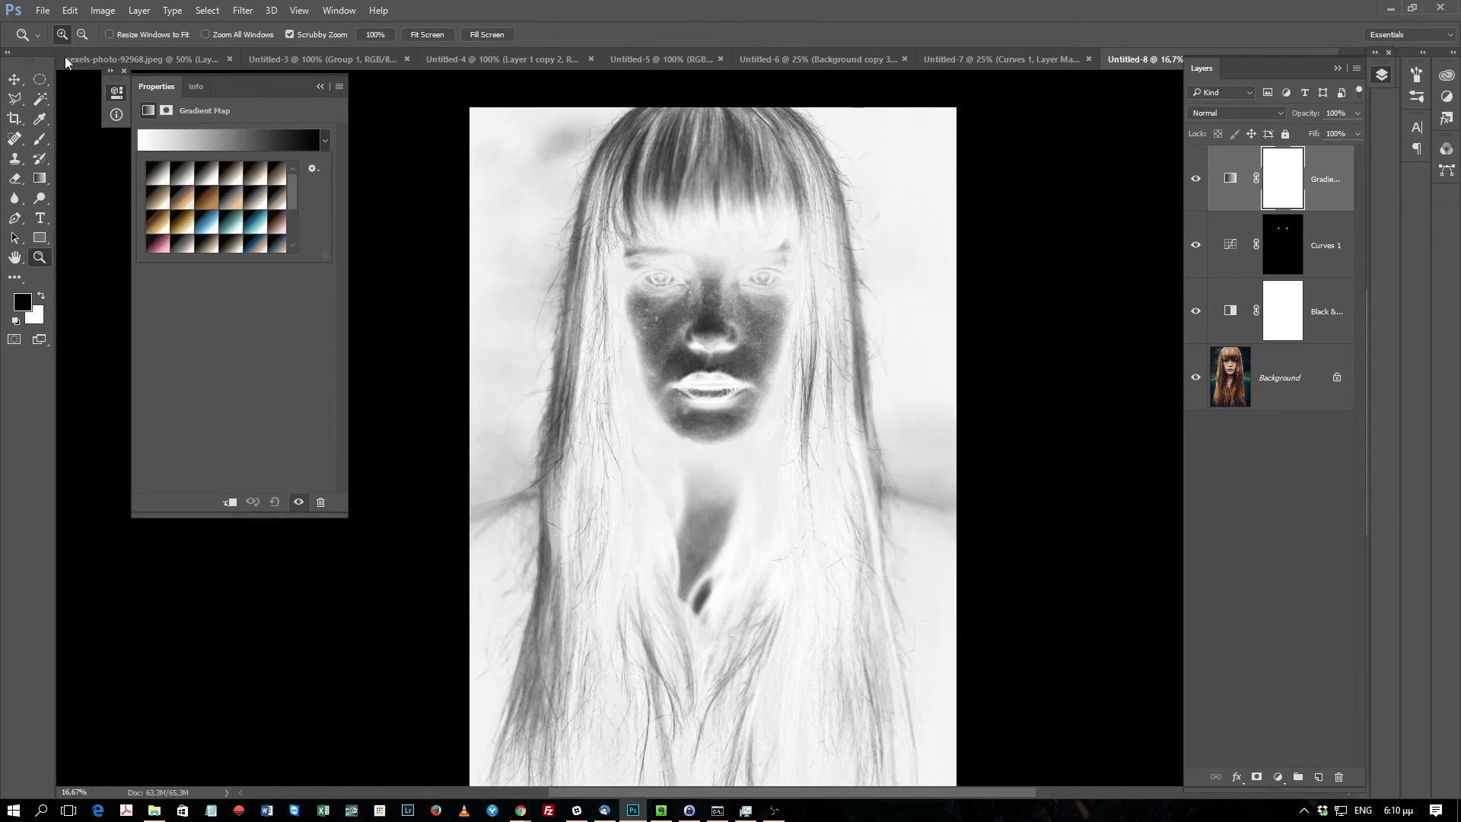
pyautogui.click(679, 7)
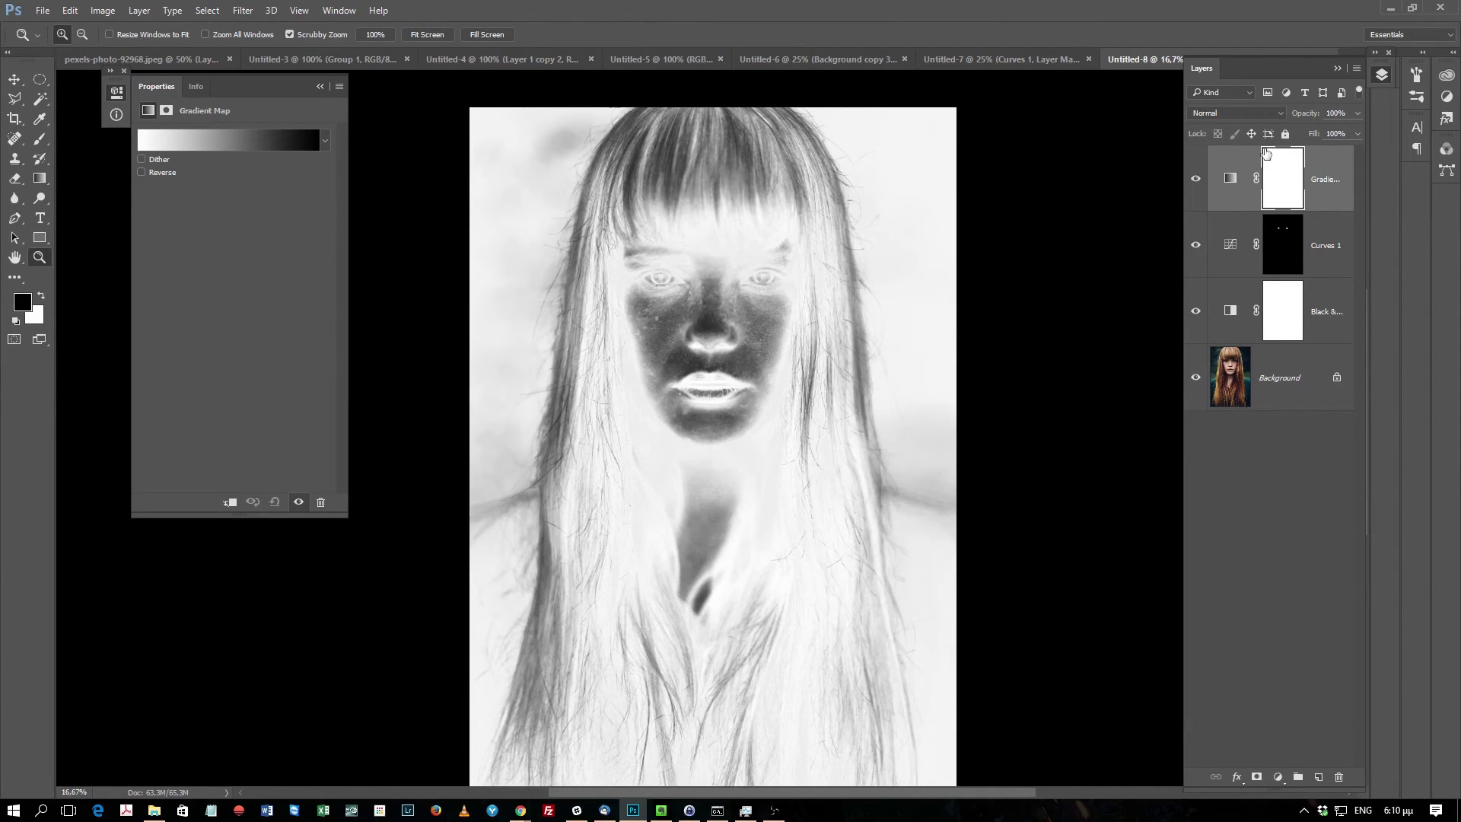
pyautogui.click(1227, 179)
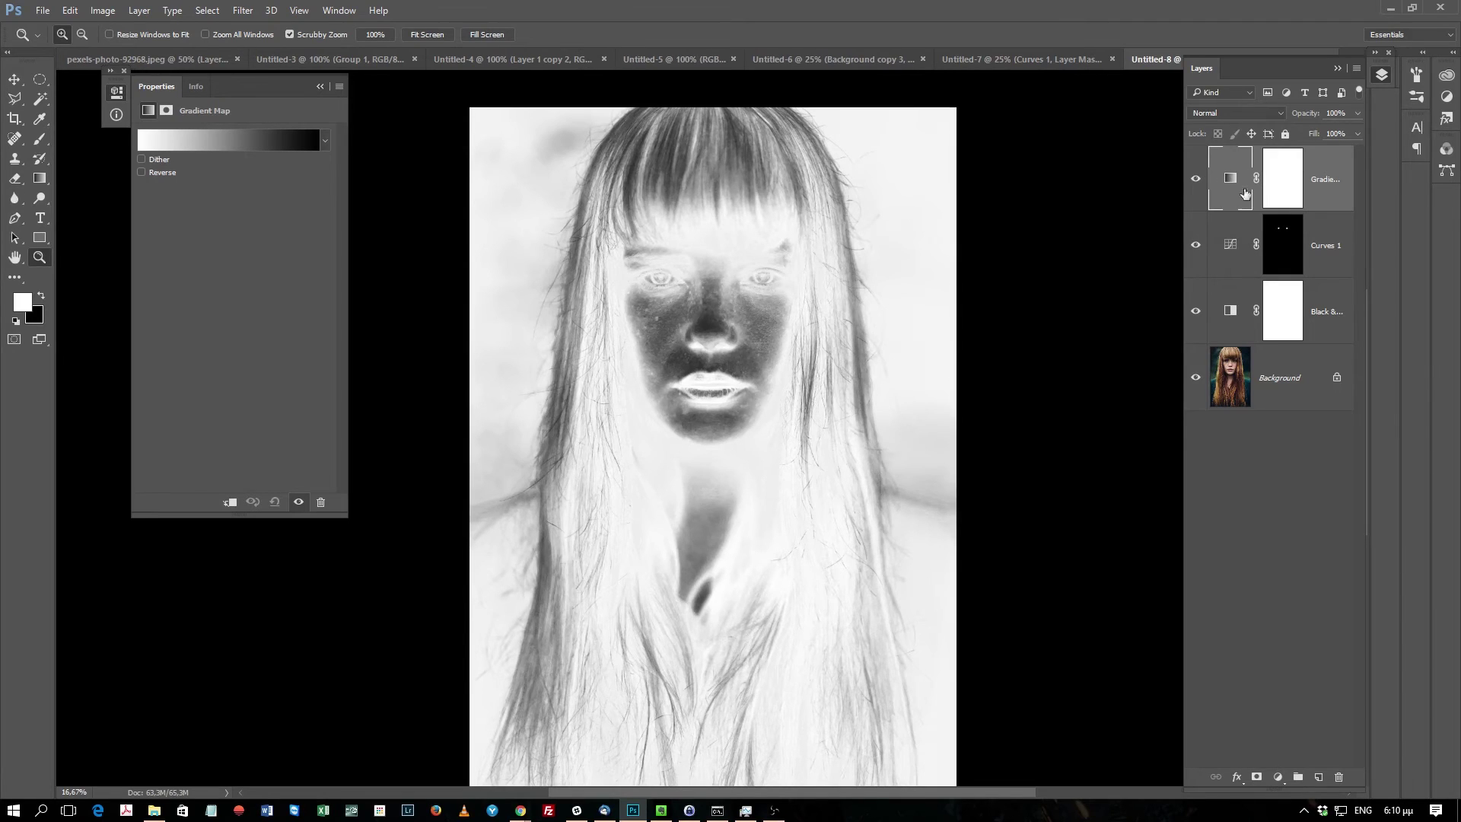
# Step: Widen the Layers panel and set the Gradient Map 1 layer opacity to exactly 10%
pyautogui.moveTo(1181, 188); pyautogui.dragTo(1117, 190)
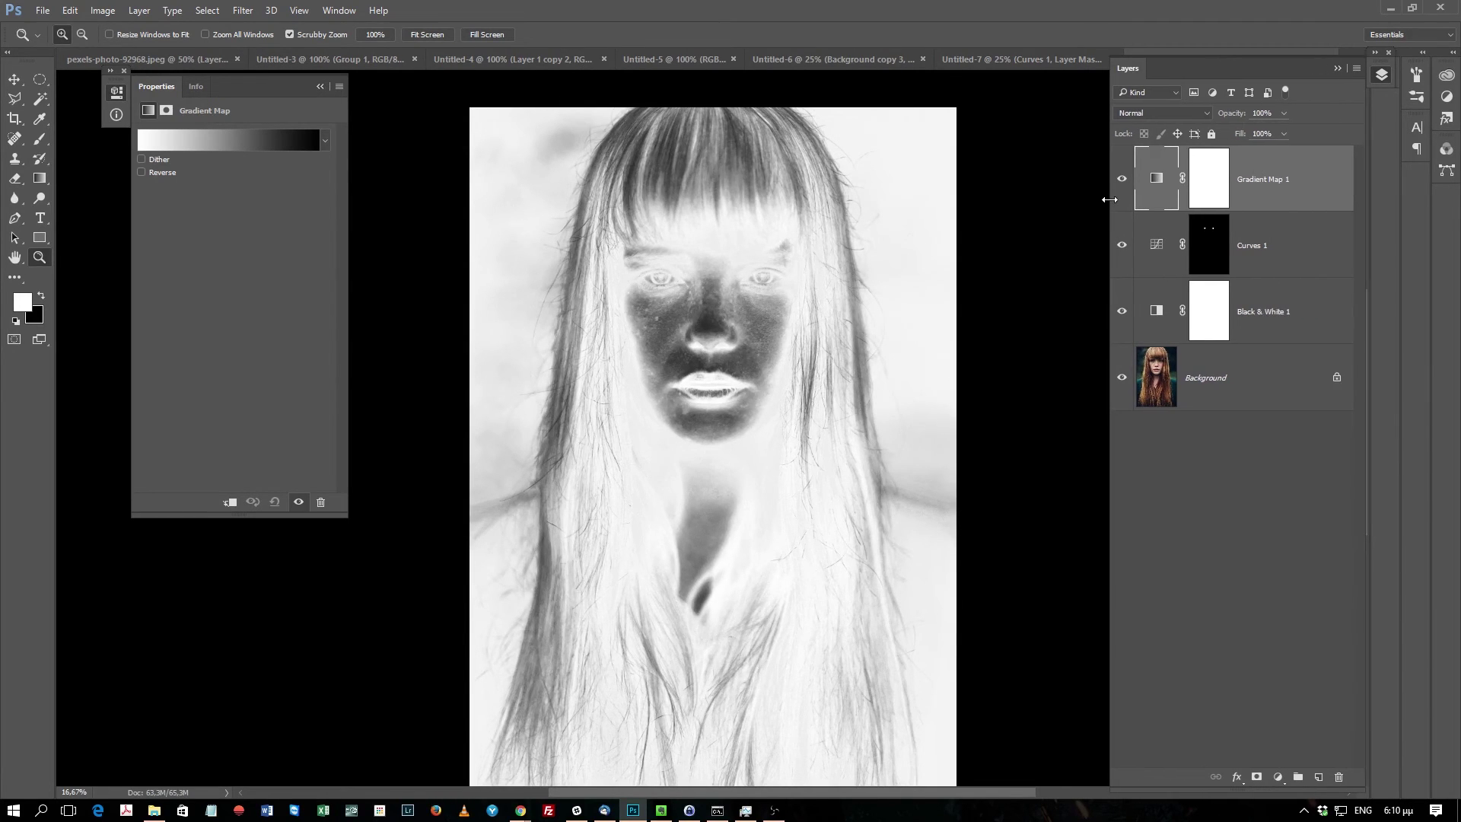
pyautogui.click(1291, 113)
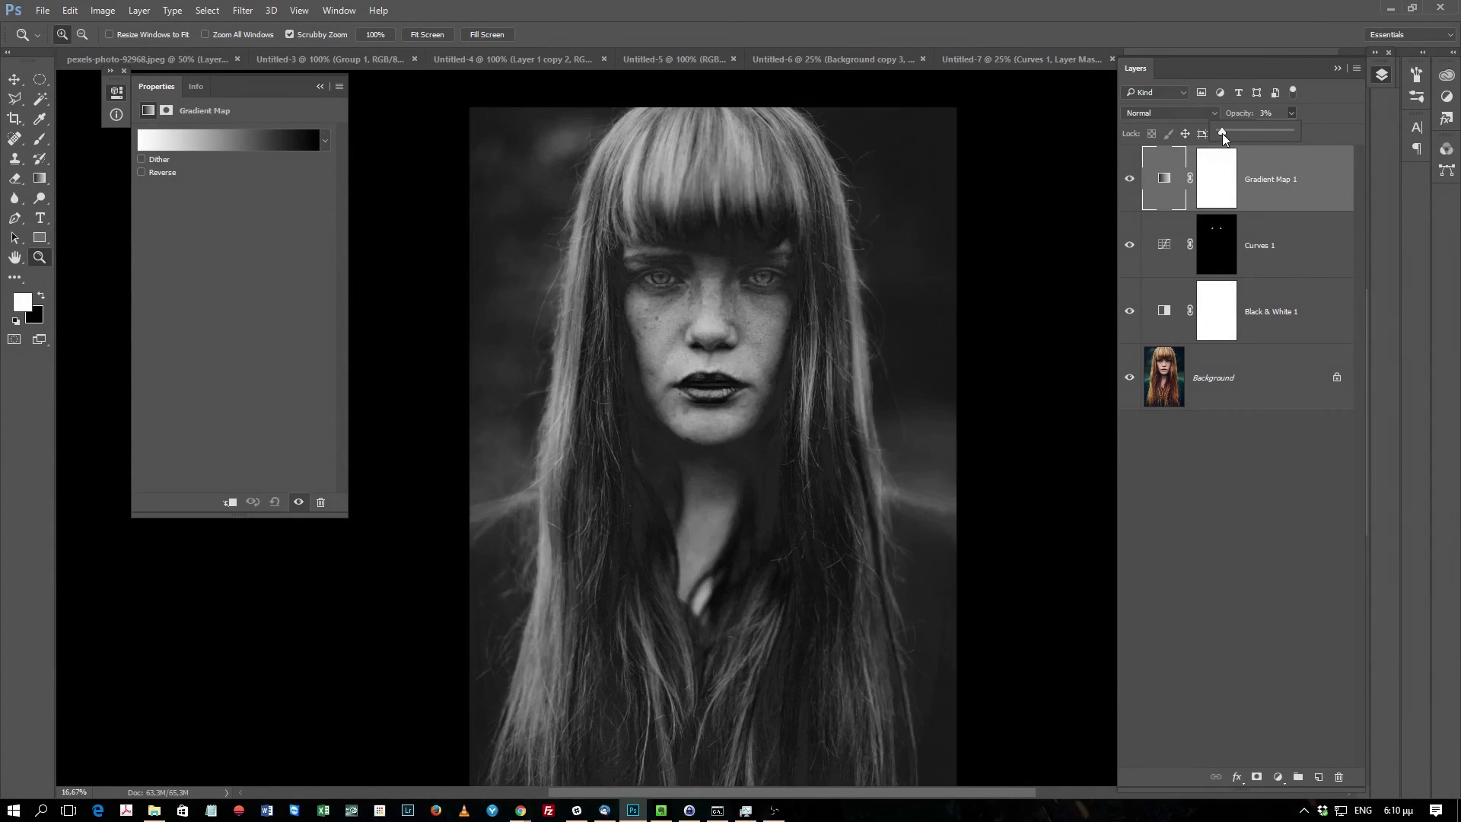
pyautogui.moveTo(1222, 133); pyautogui.dragTo(1227, 134)
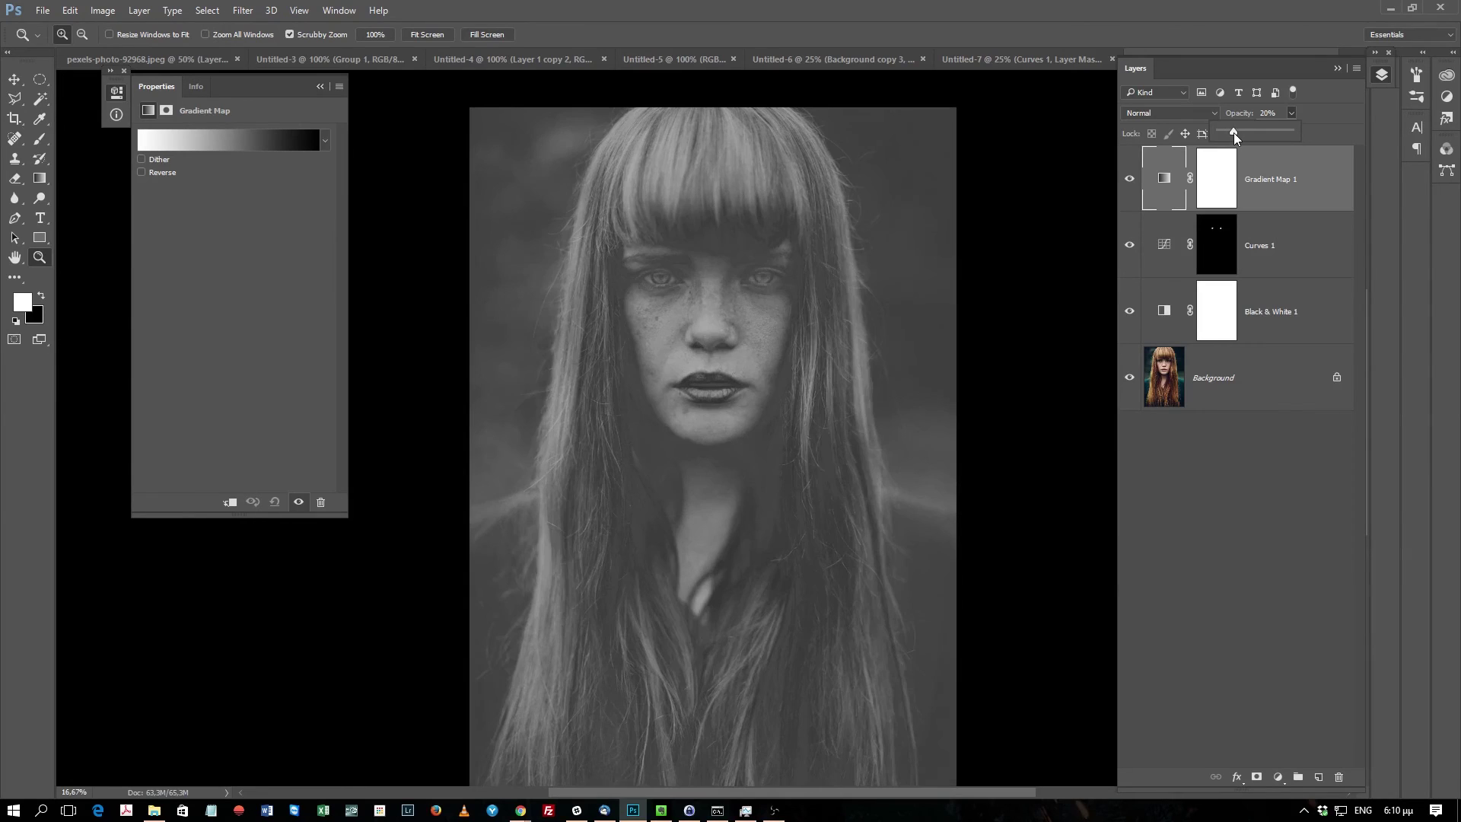
pyautogui.click(1282, 116)
pyautogui.write('15')
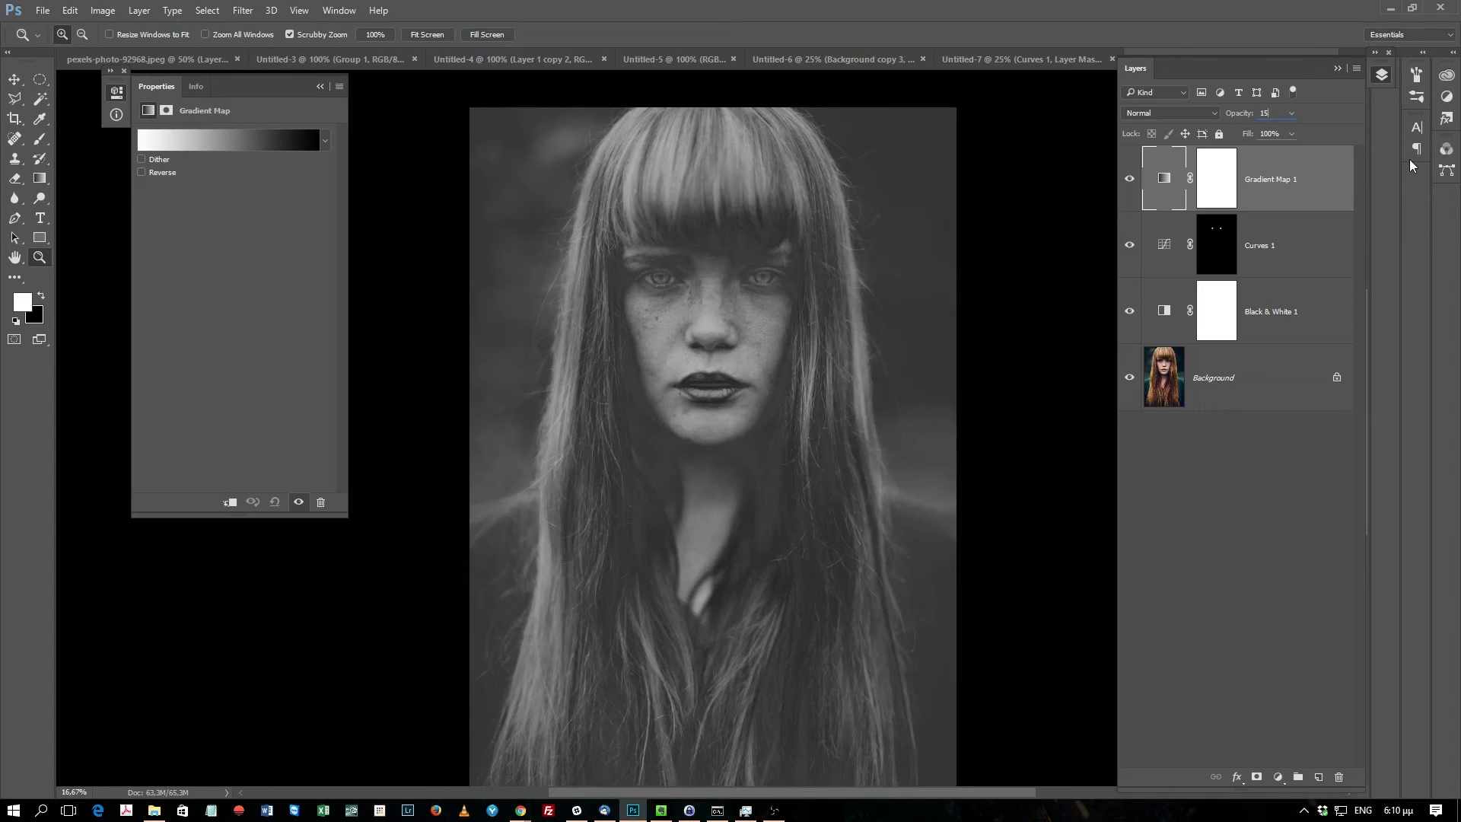
pyautogui.press('BackSpace')
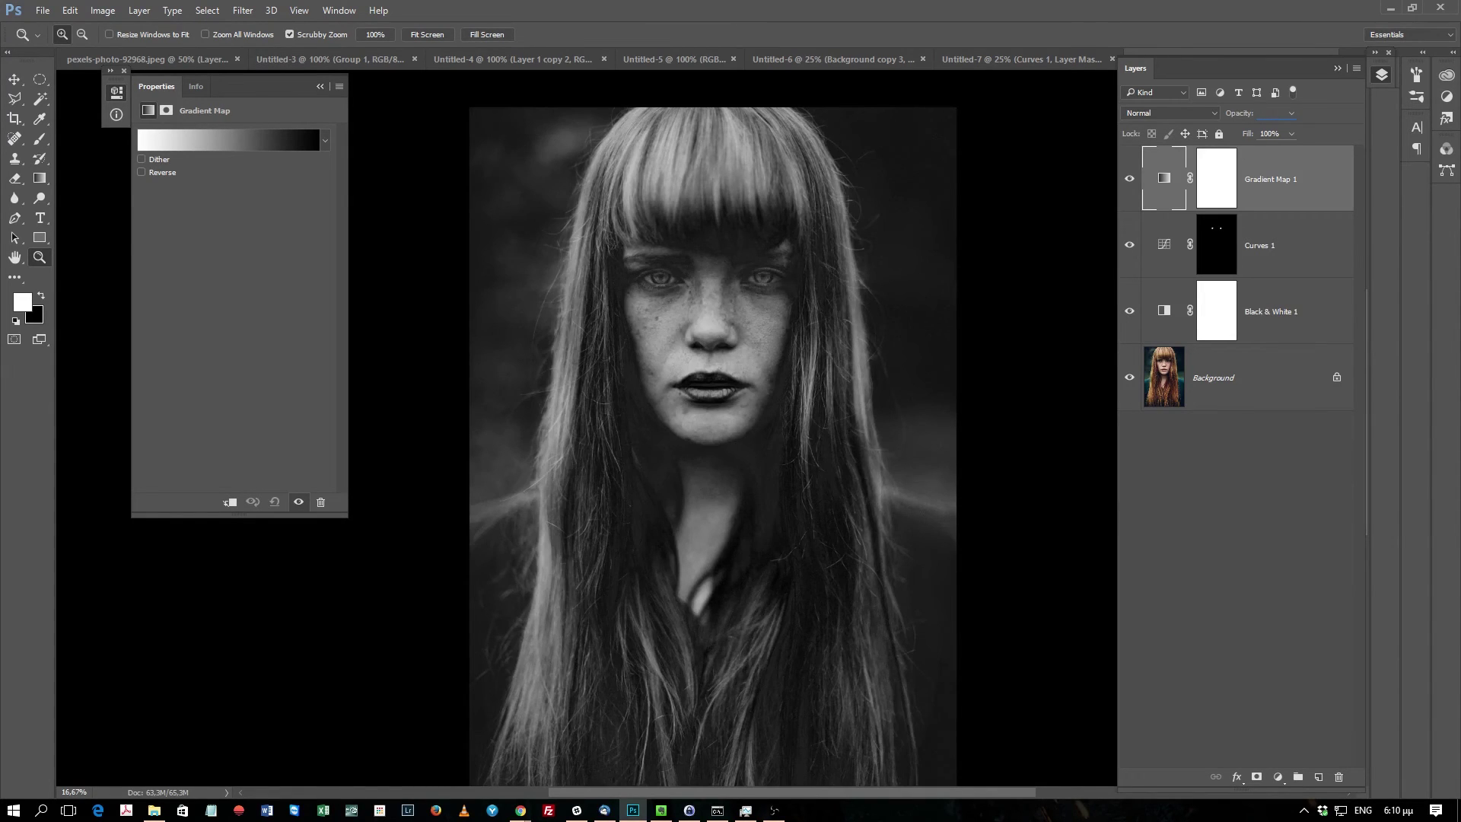
pyautogui.write('10')
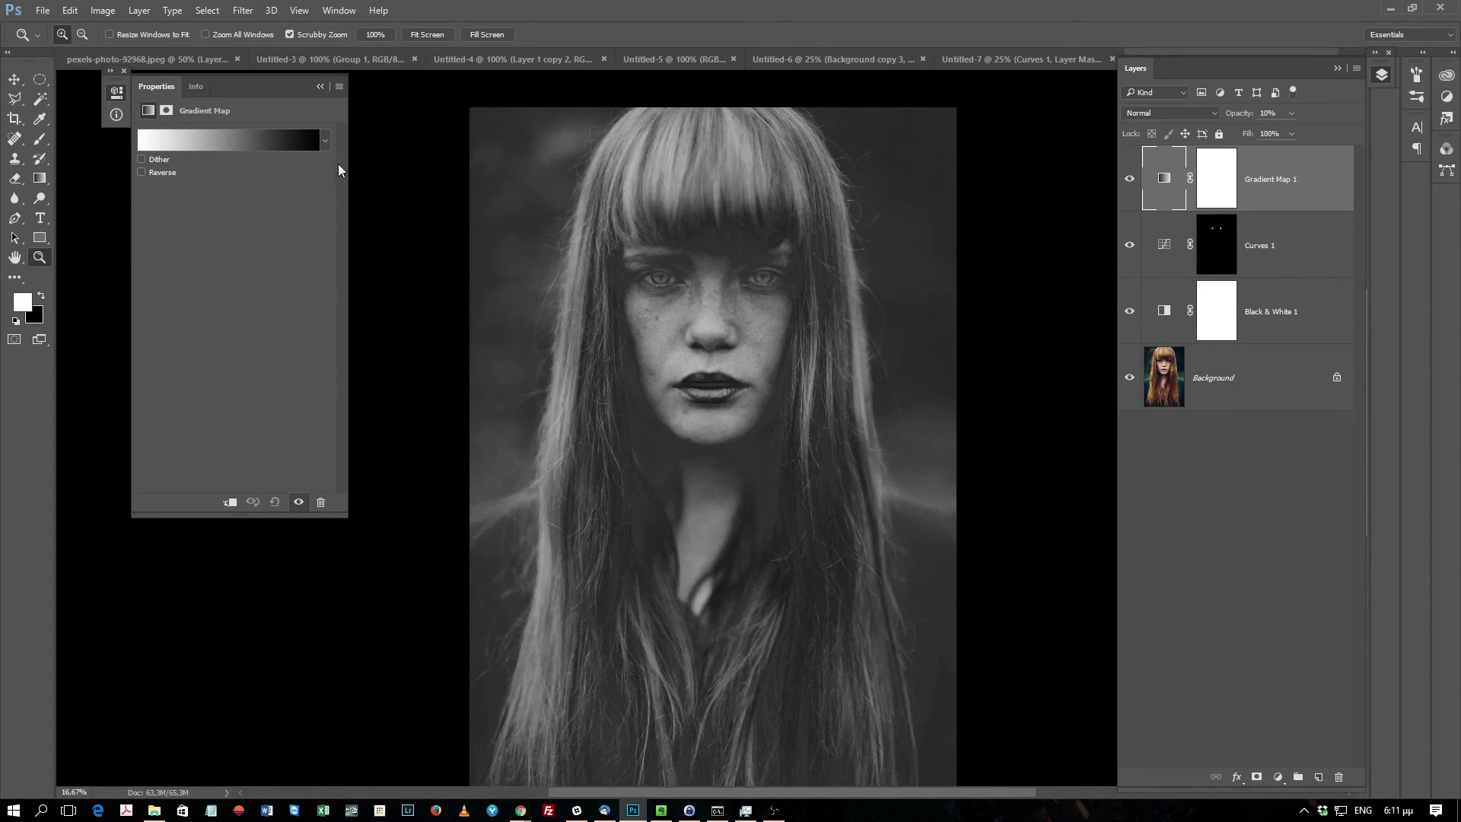
# Step: Try sepia, peach, cream, teal and pink gradient presets, applying a brown-to-cream sepia
pyautogui.click(326, 141)
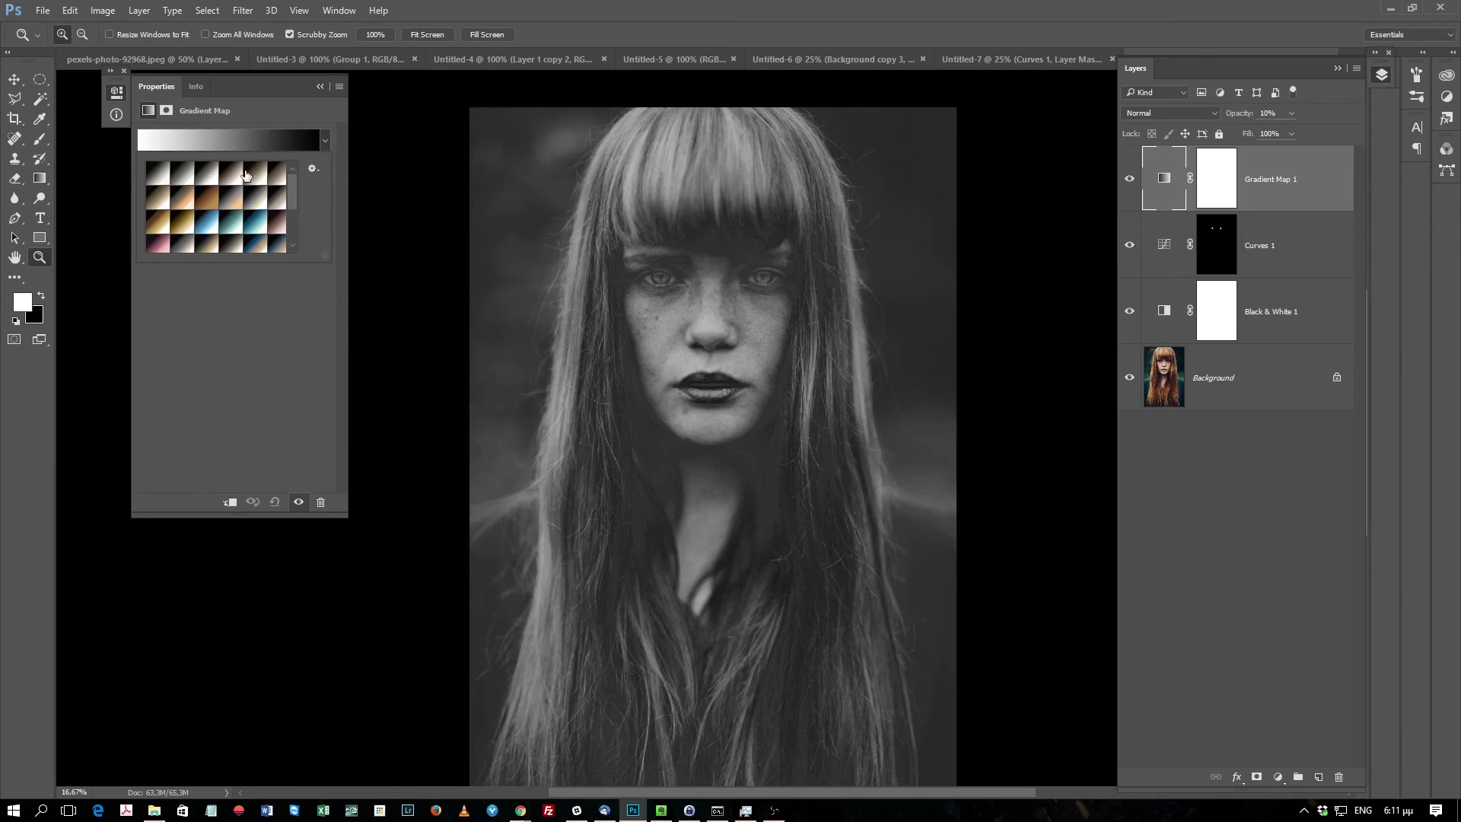
pyautogui.click(226, 177)
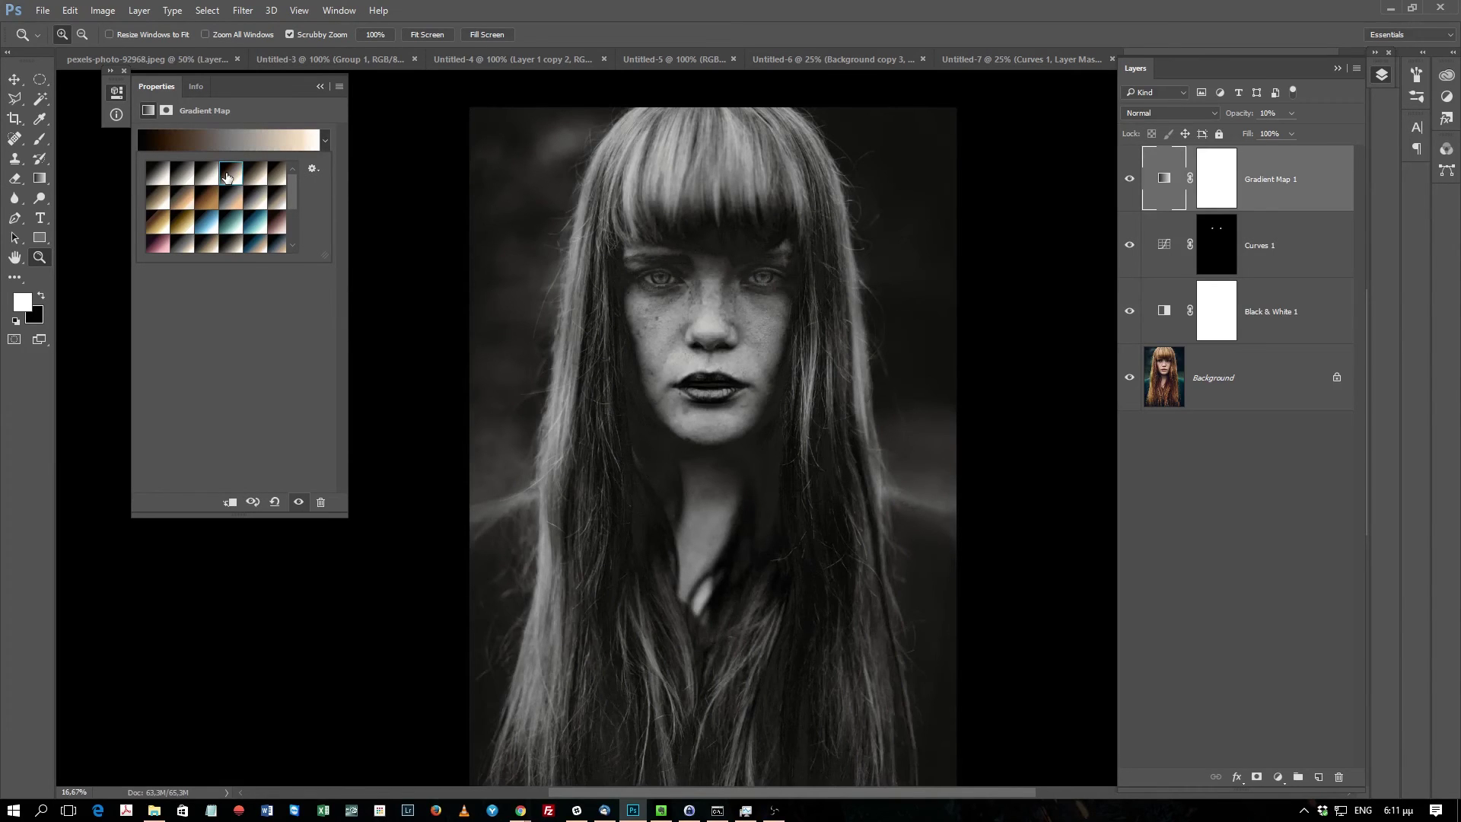
pyautogui.click(186, 204)
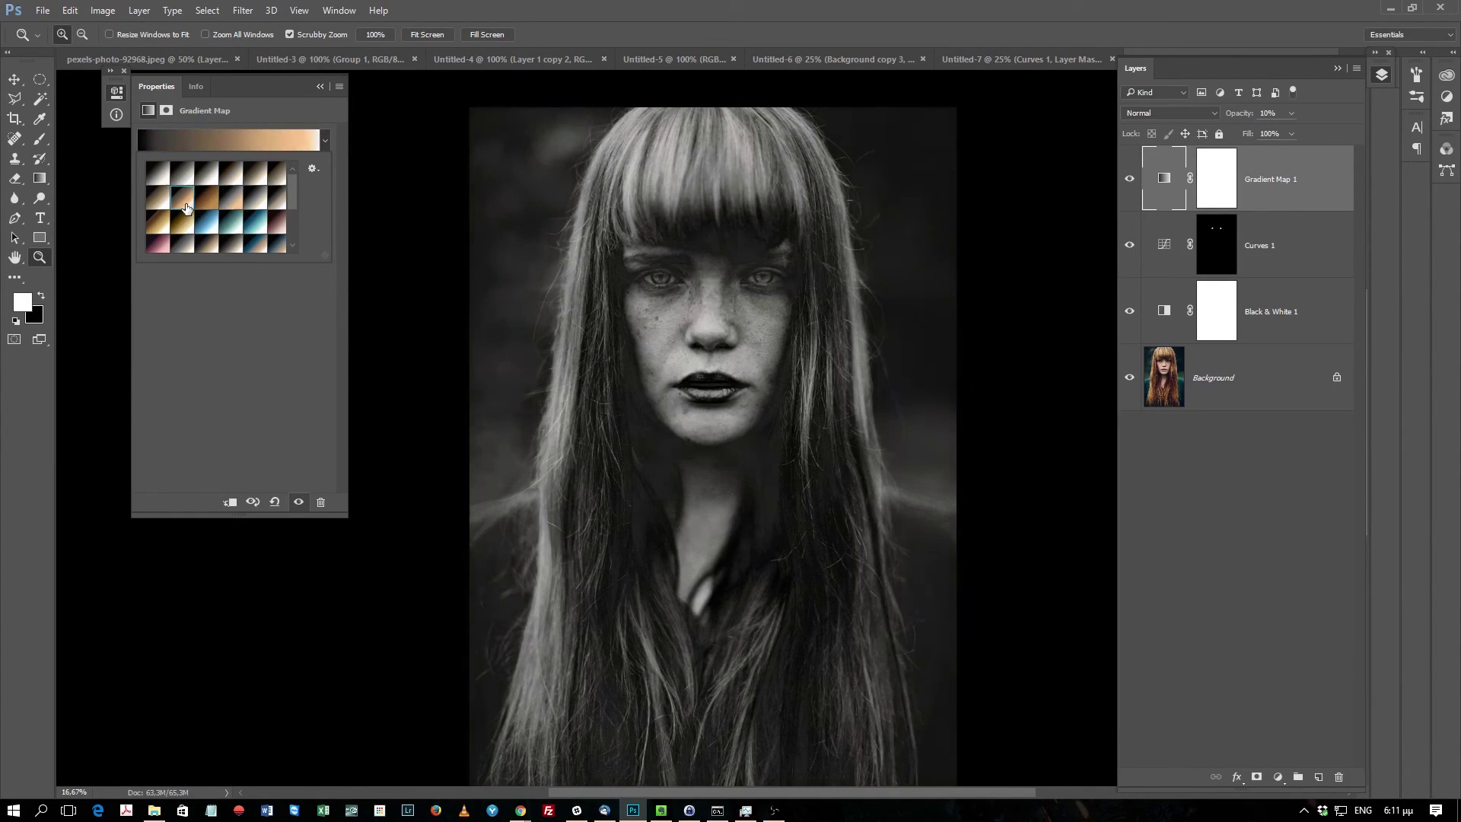
pyautogui.click(187, 246)
pyautogui.click(206, 221)
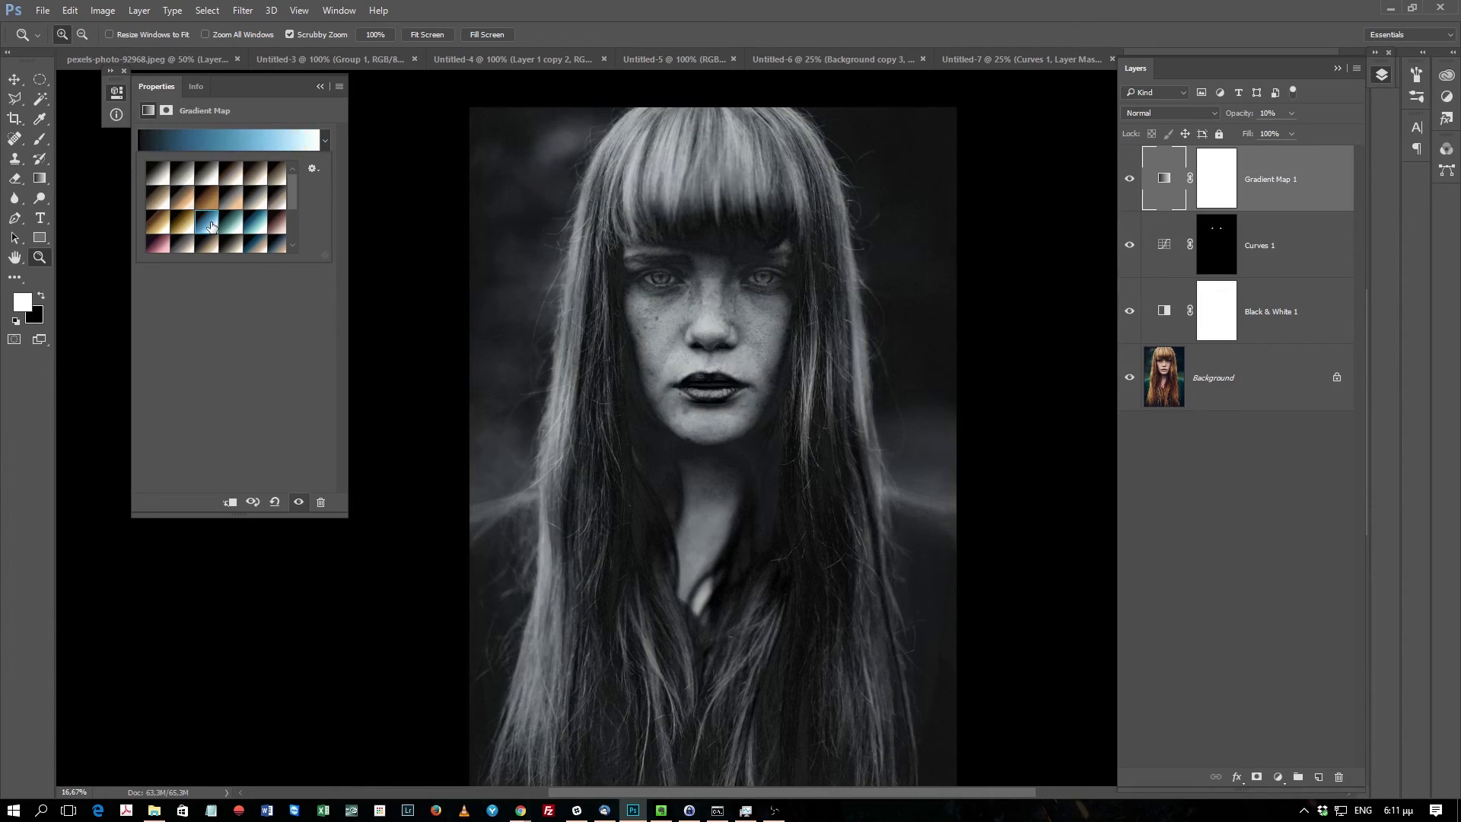
pyautogui.click(255, 183)
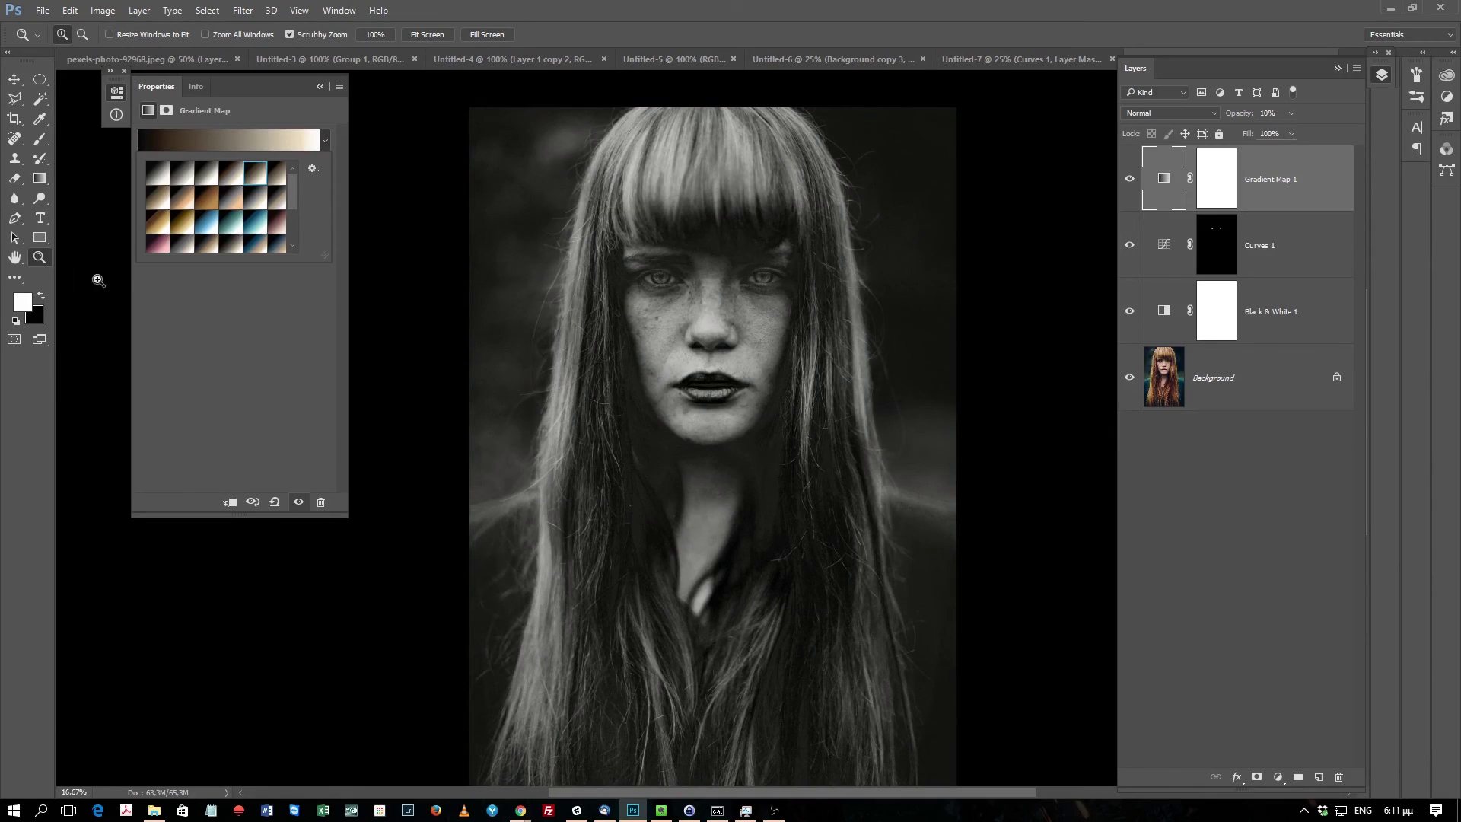
pyautogui.click(158, 242)
pyautogui.click(165, 221)
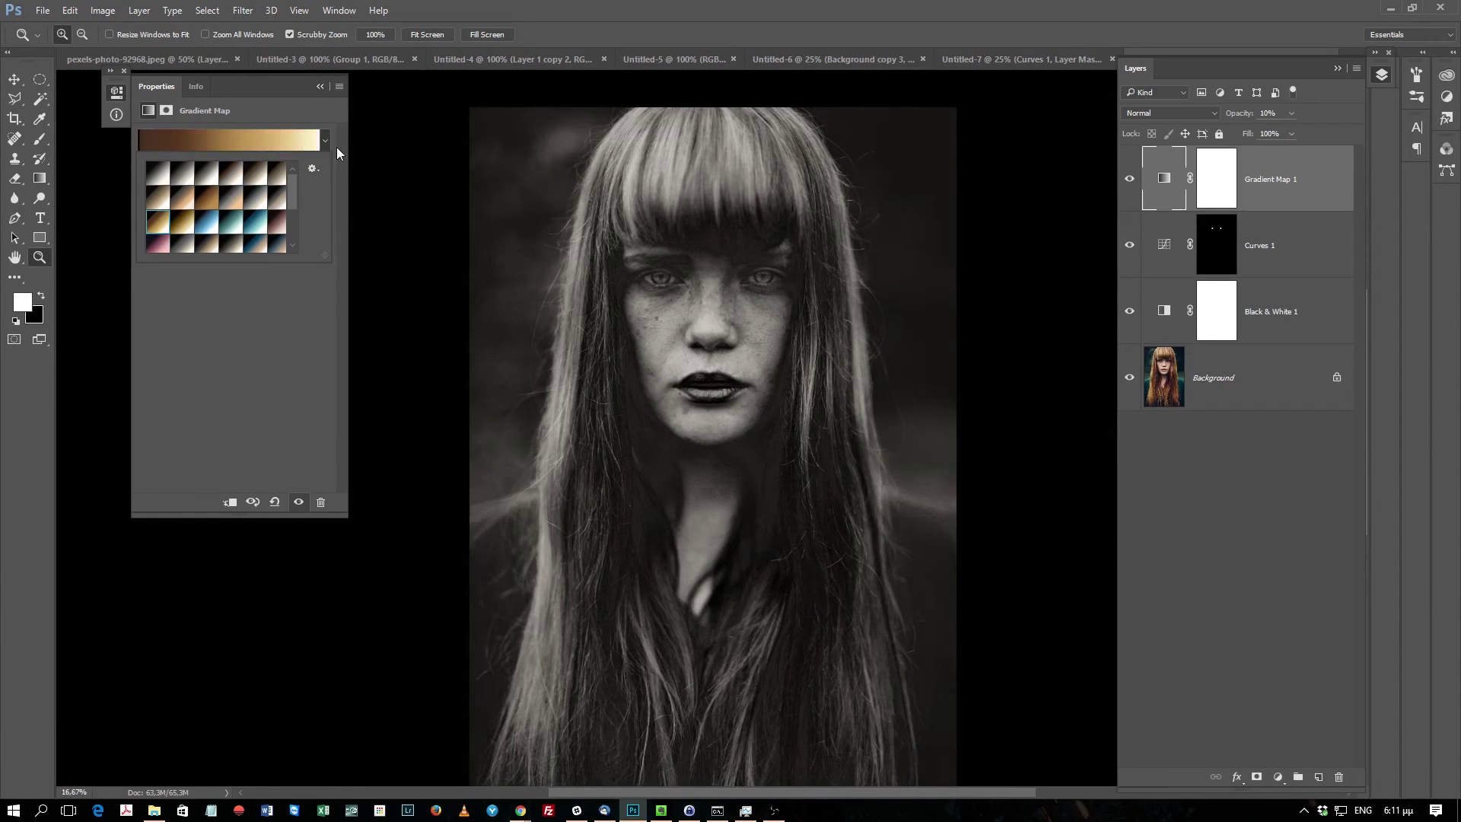
pyautogui.click(1270, 113)
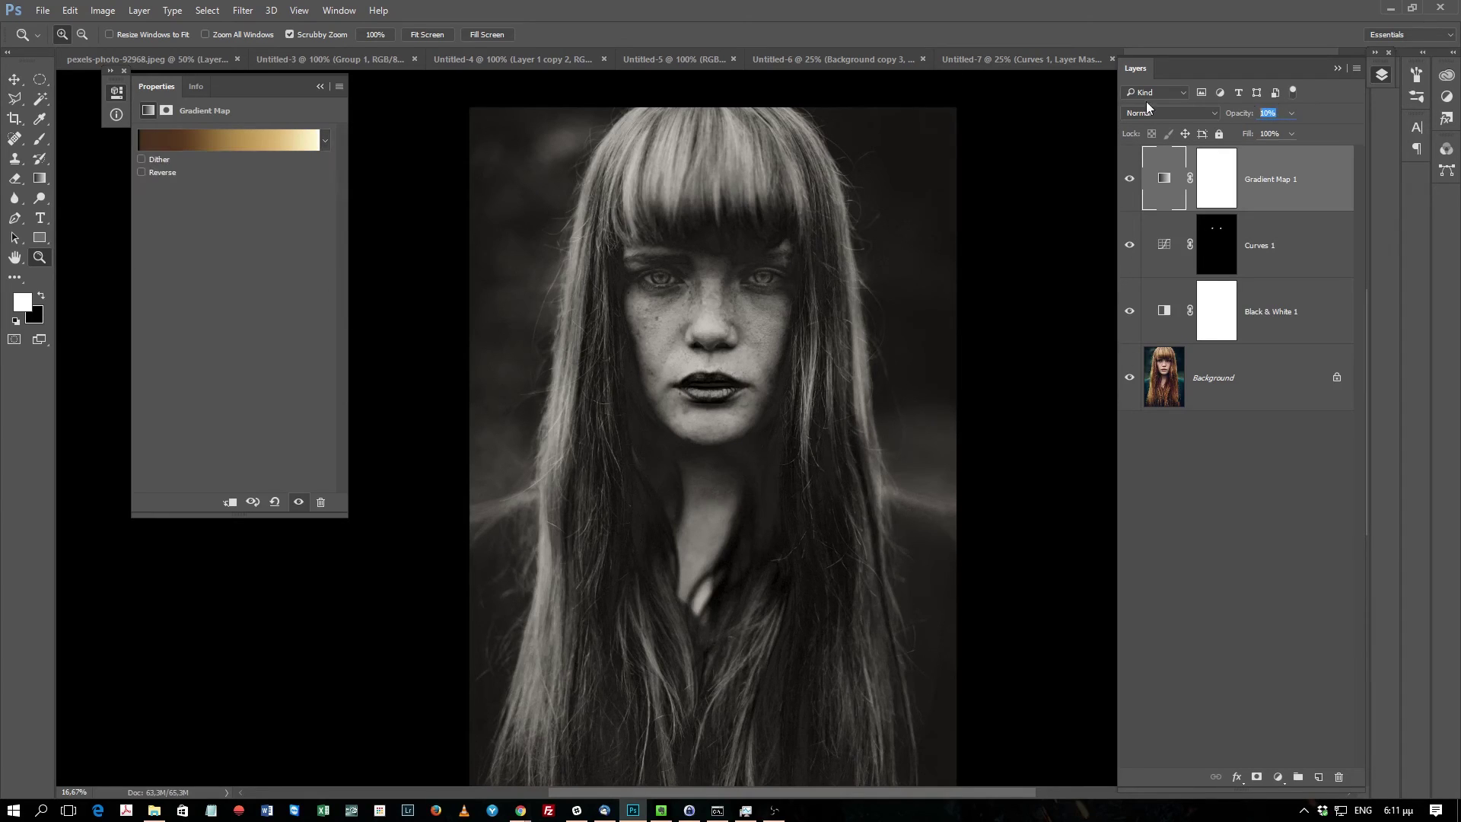
# Step: Switch the Gradient Map to the black-to-peach sepia gradient preset
pyautogui.click(325, 140)
pyautogui.click(207, 223)
pyautogui.click(256, 198)
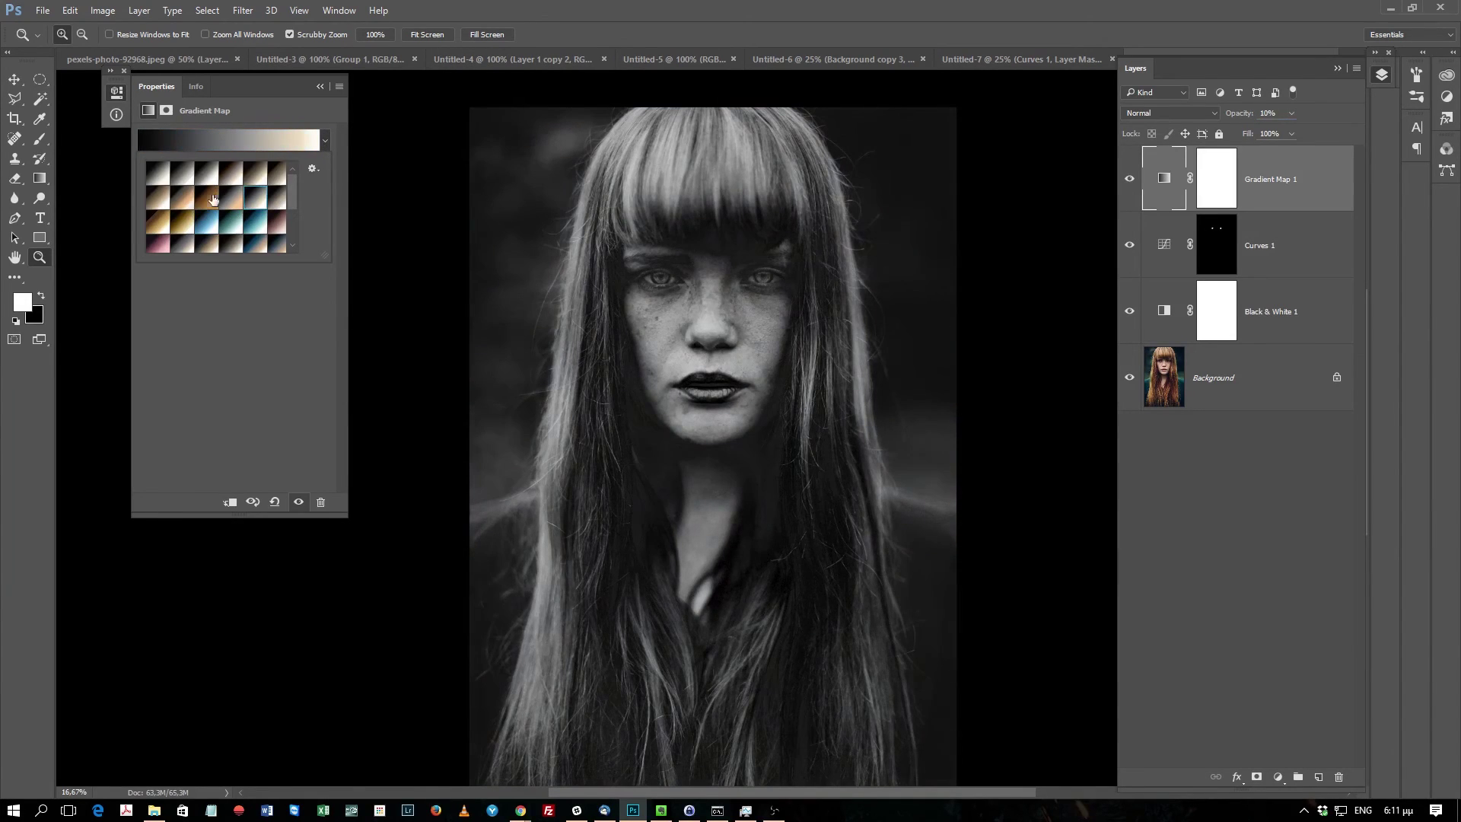
pyautogui.click(207, 196)
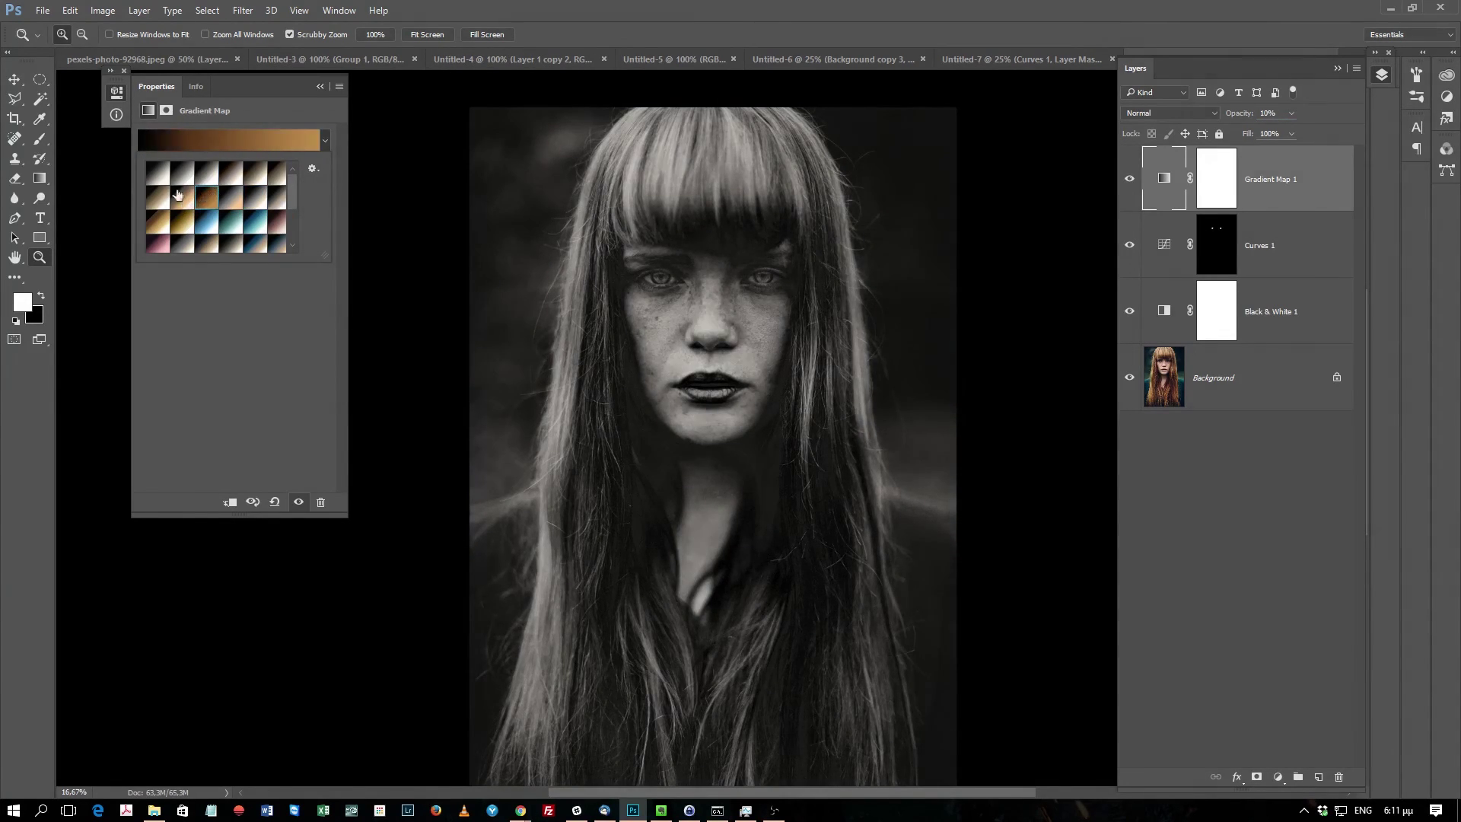
pyautogui.click(207, 174)
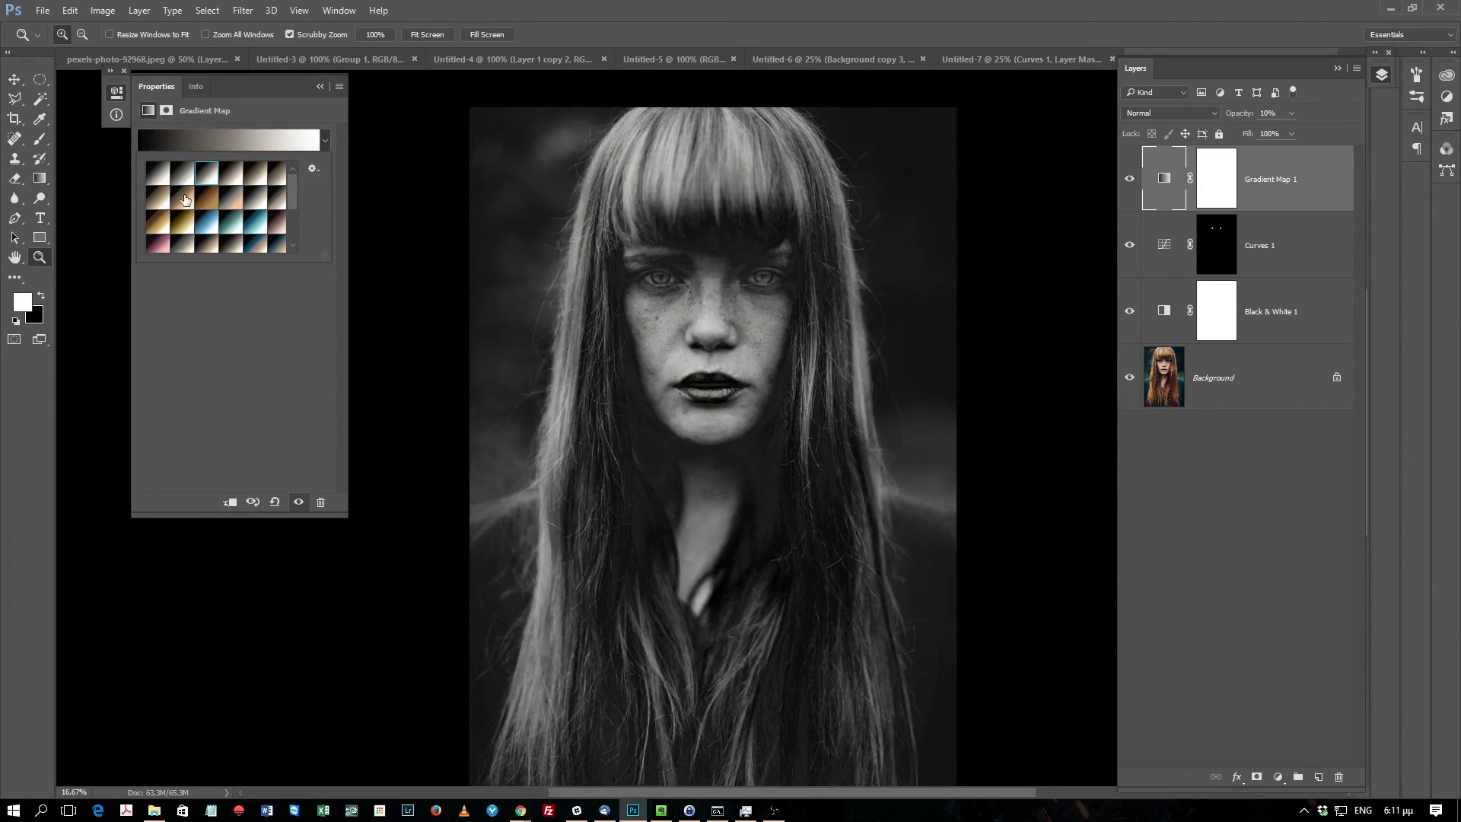
pyautogui.click(184, 199)
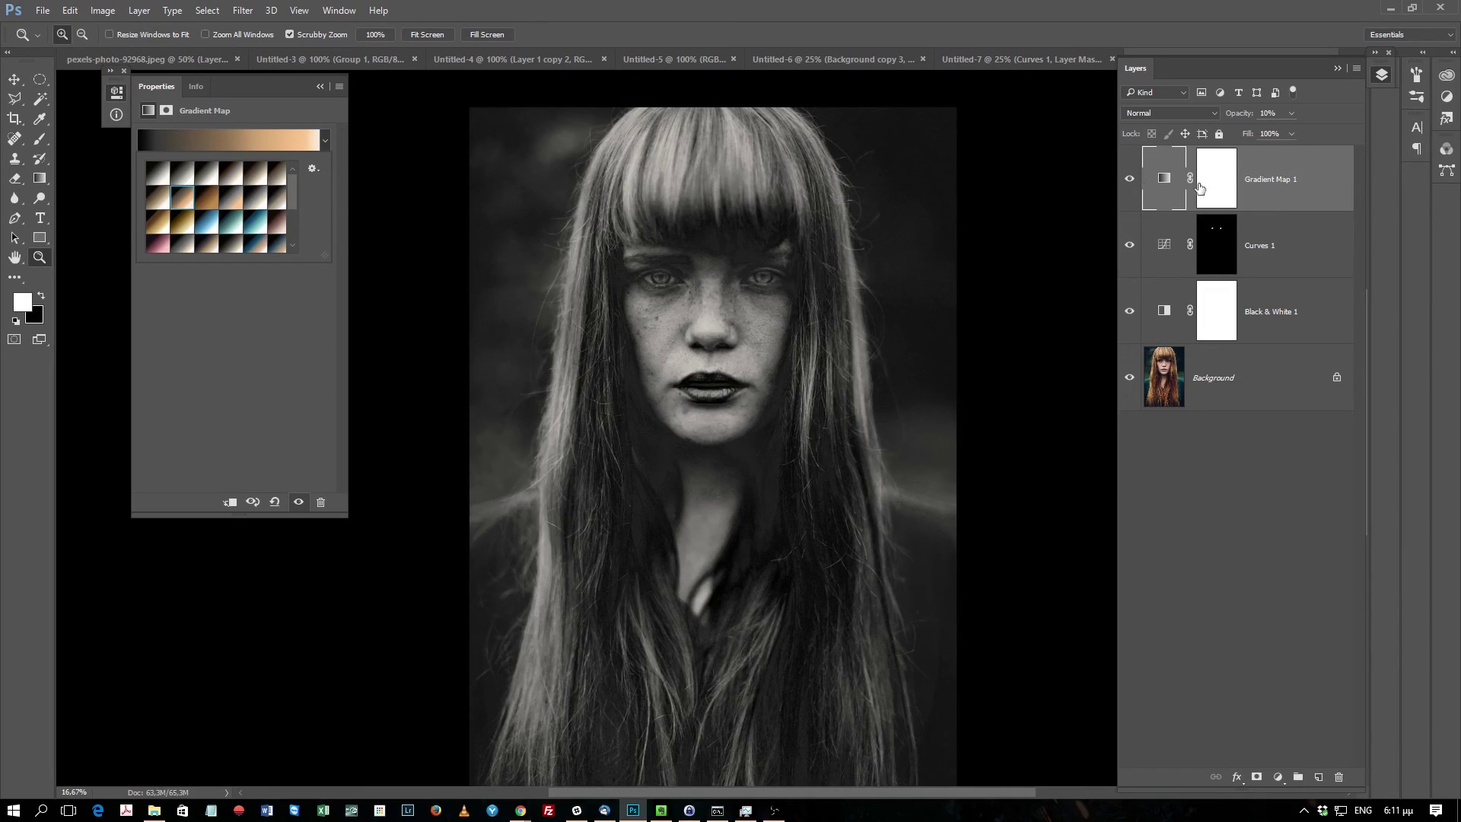
pyautogui.click(1292, 113)
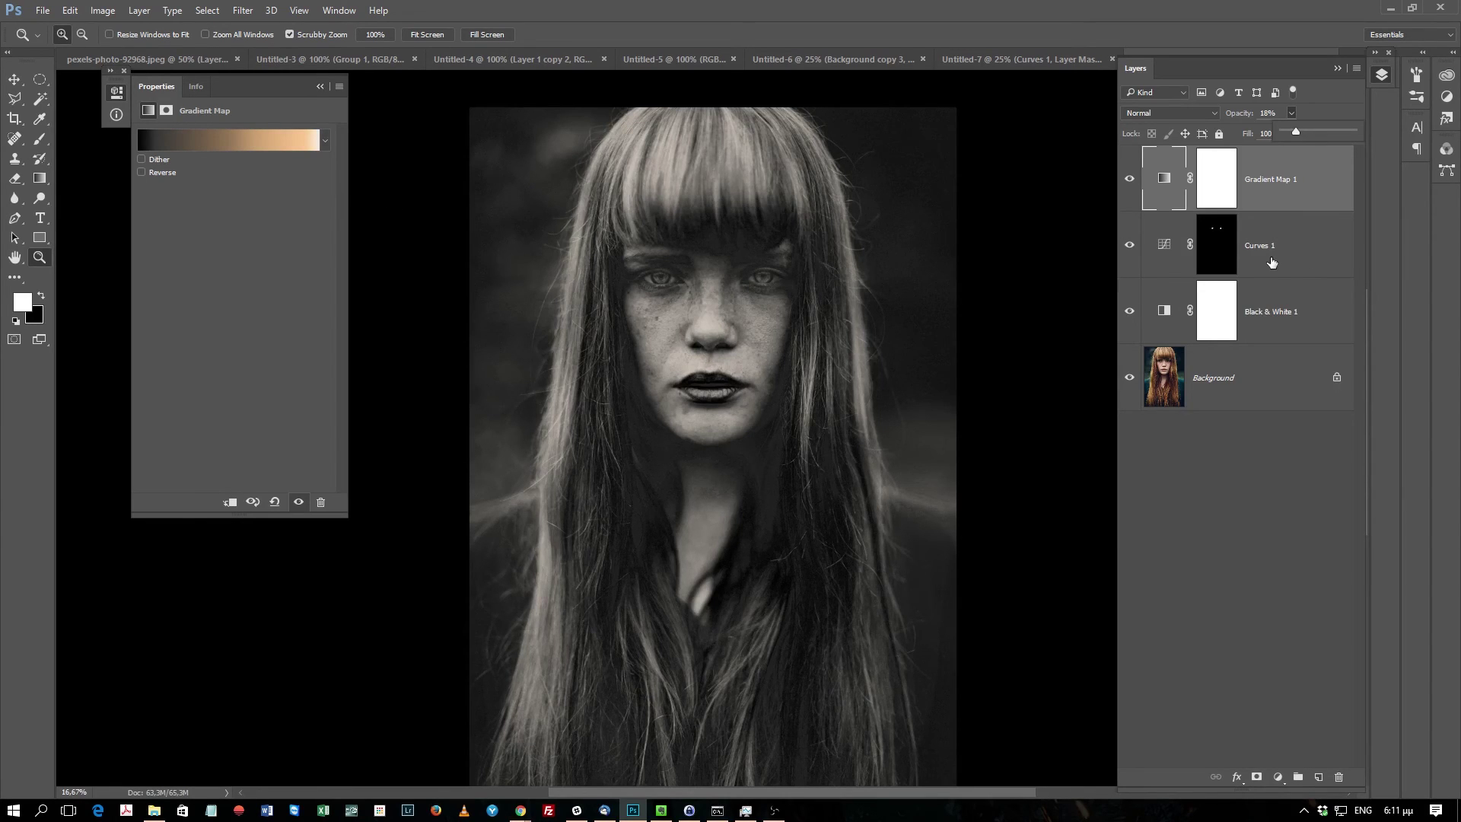
pyautogui.click(1169, 112)
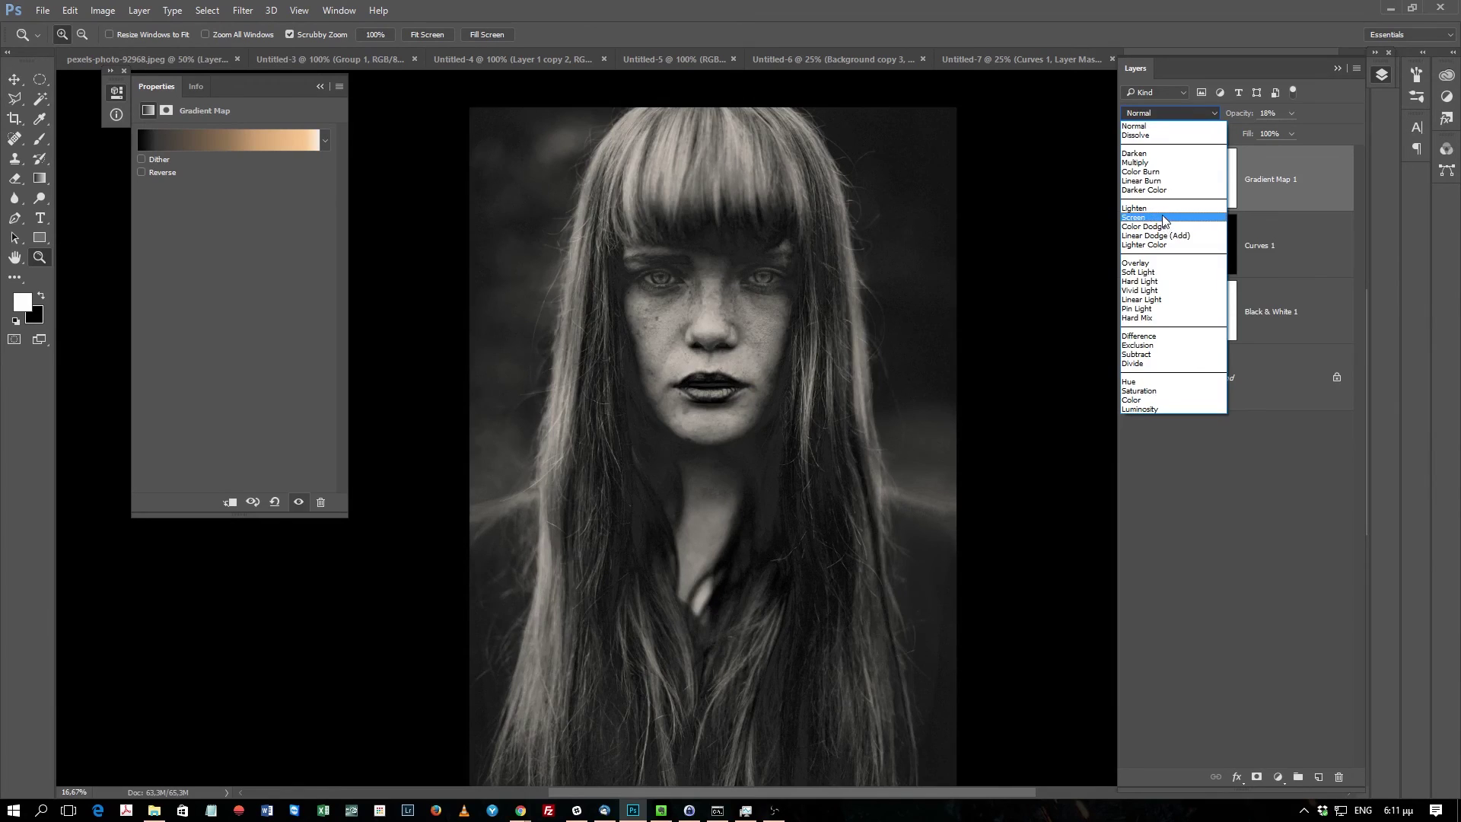
pyautogui.click(1163, 218)
pyautogui.click(1163, 114)
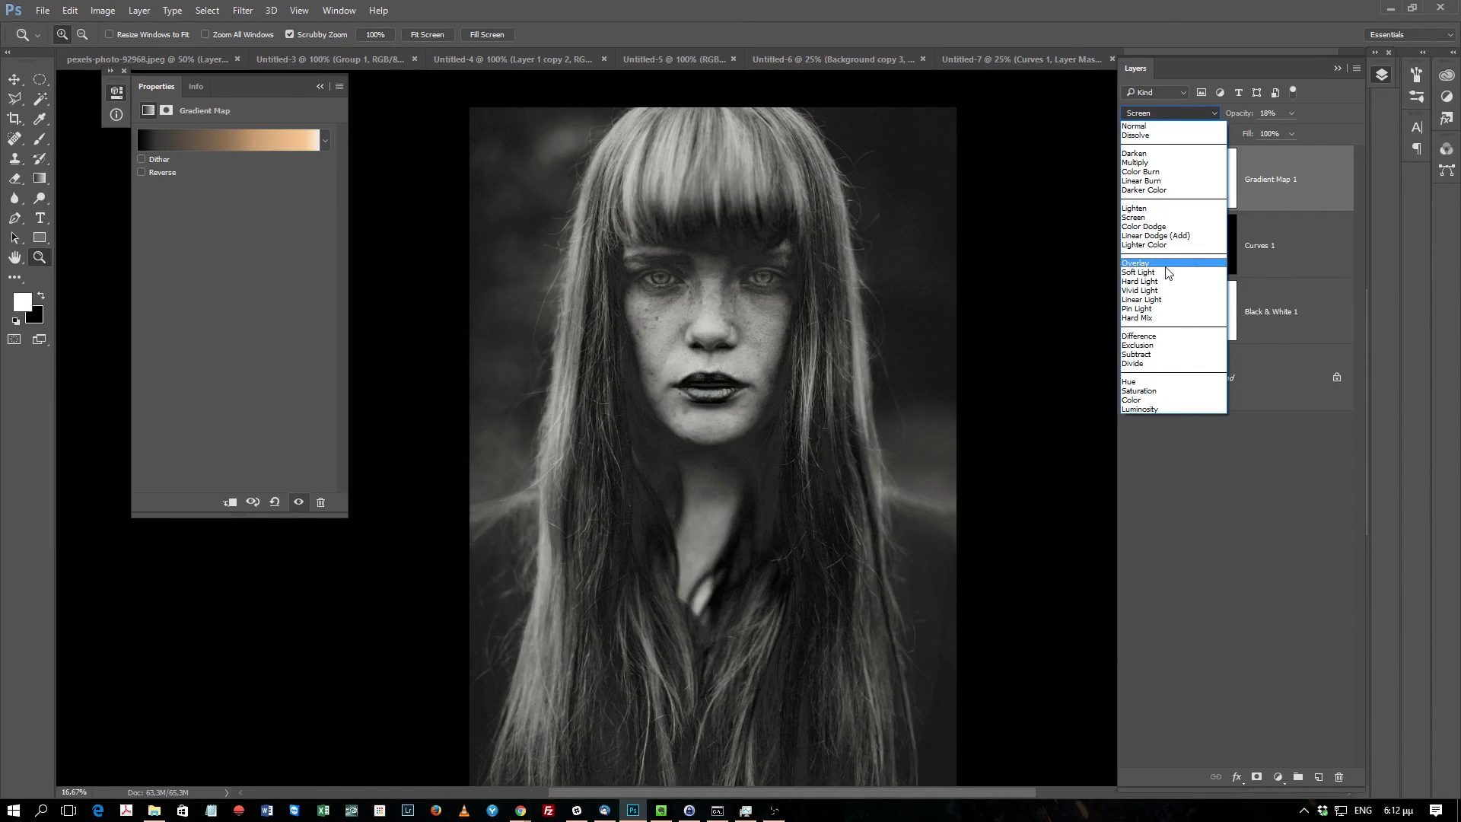
pyautogui.click(1155, 162)
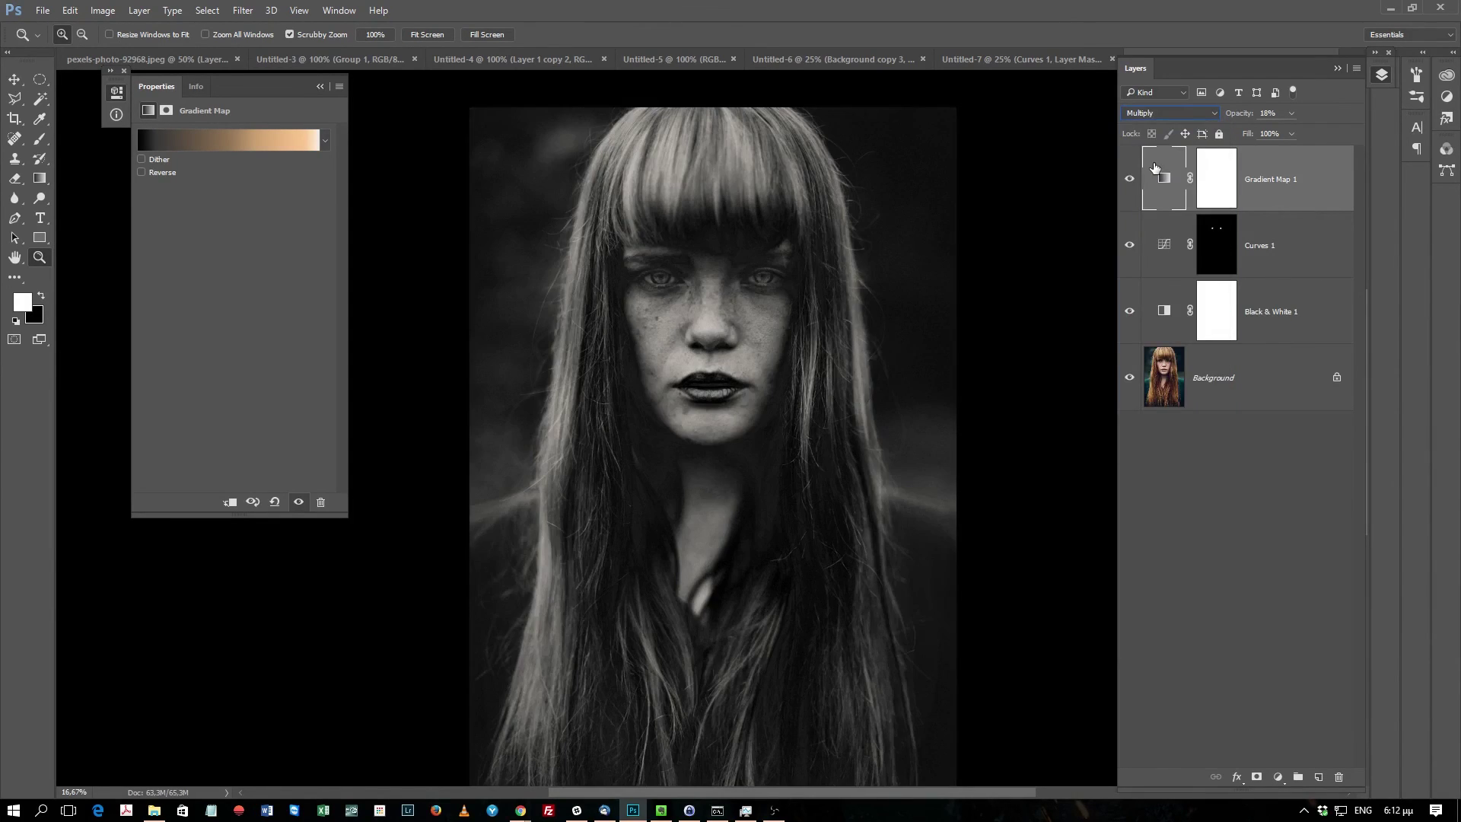
pyautogui.click(1167, 111)
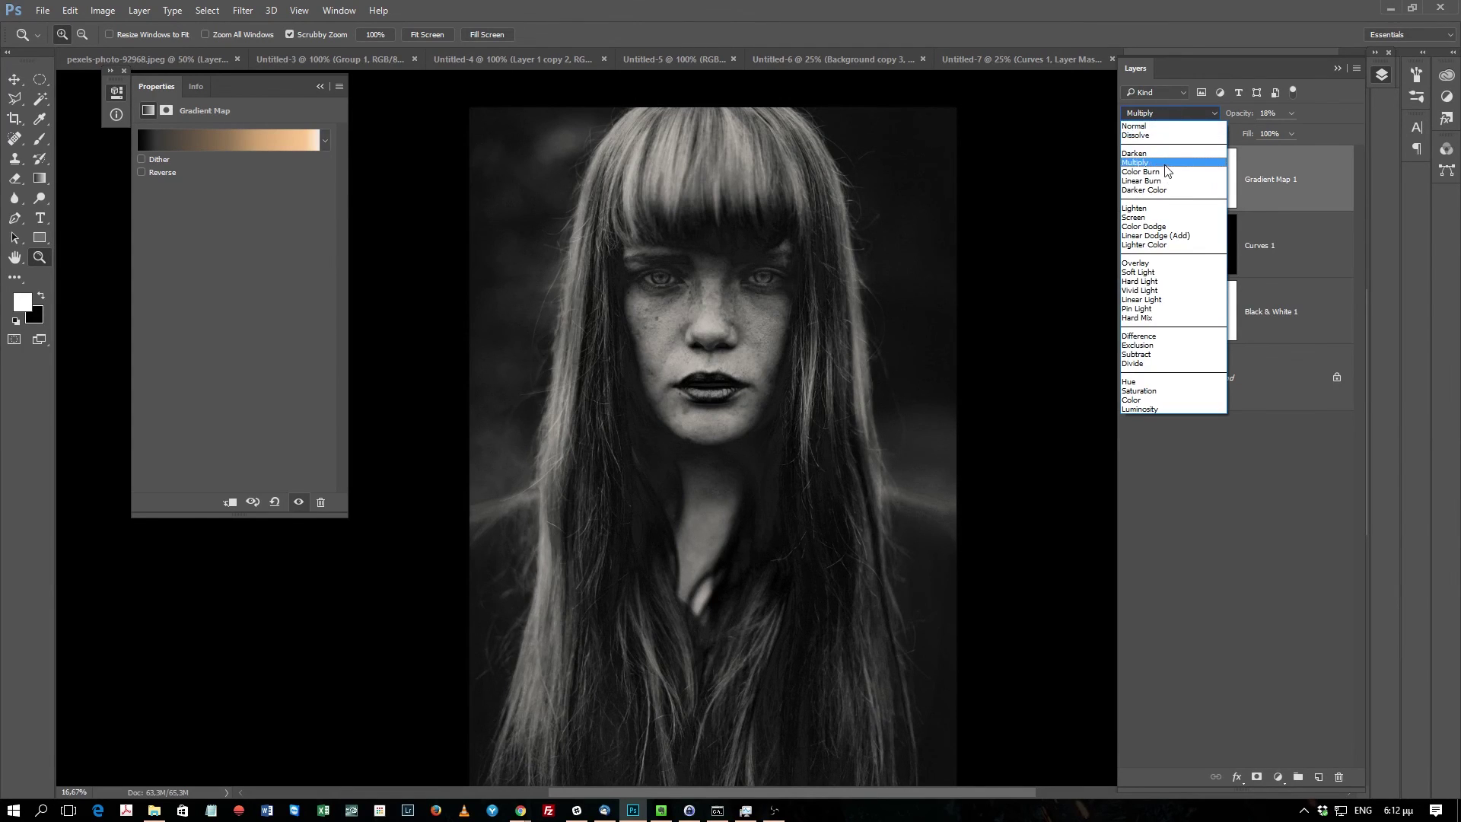
pyautogui.click(1163, 164)
pyautogui.press('Down')
pyautogui.press('Down')
pyautogui.press('Down')
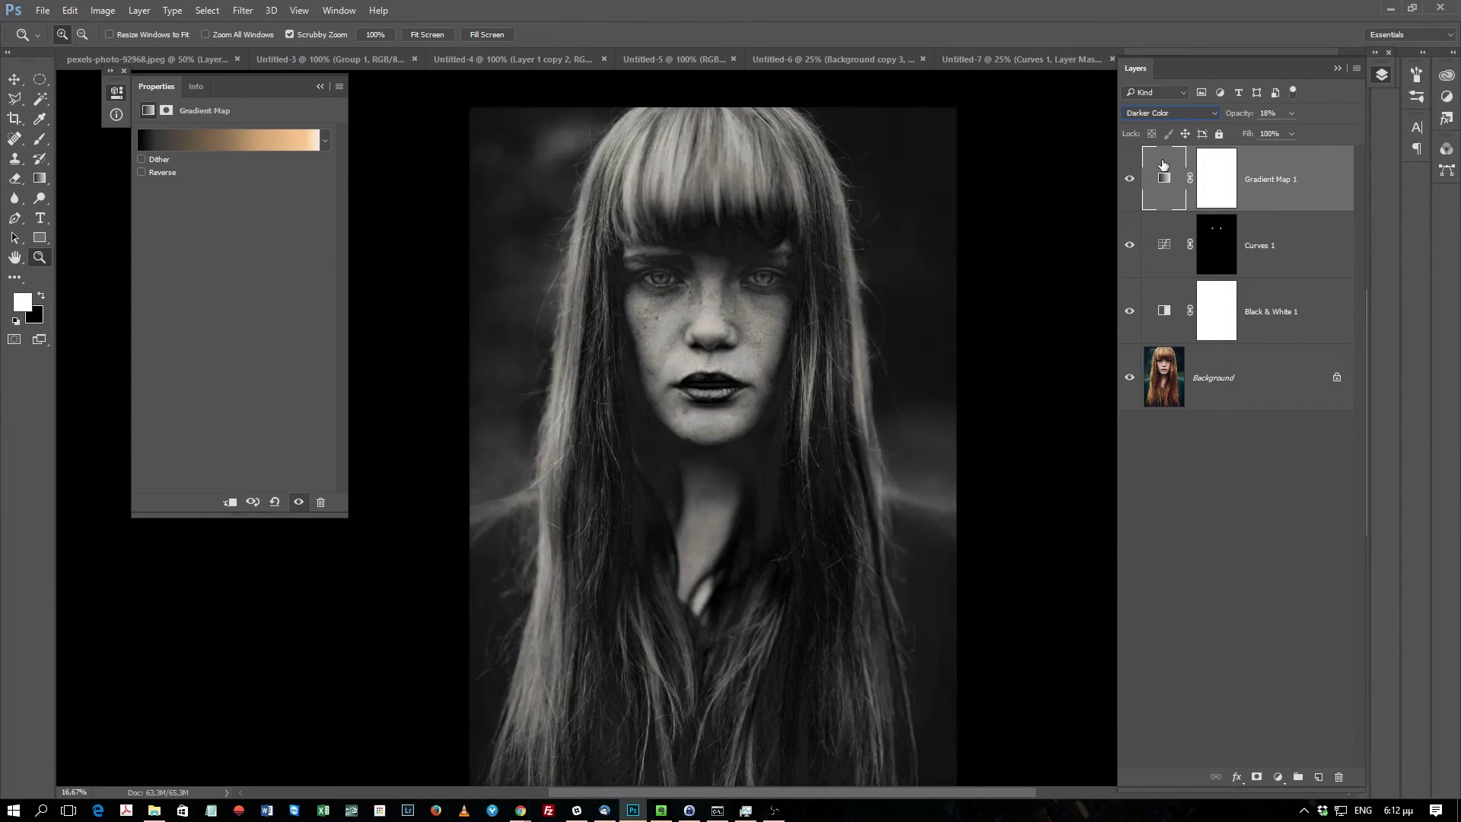
pyautogui.press('Down')
pyautogui.press('Down')
pyautogui.press('Down')
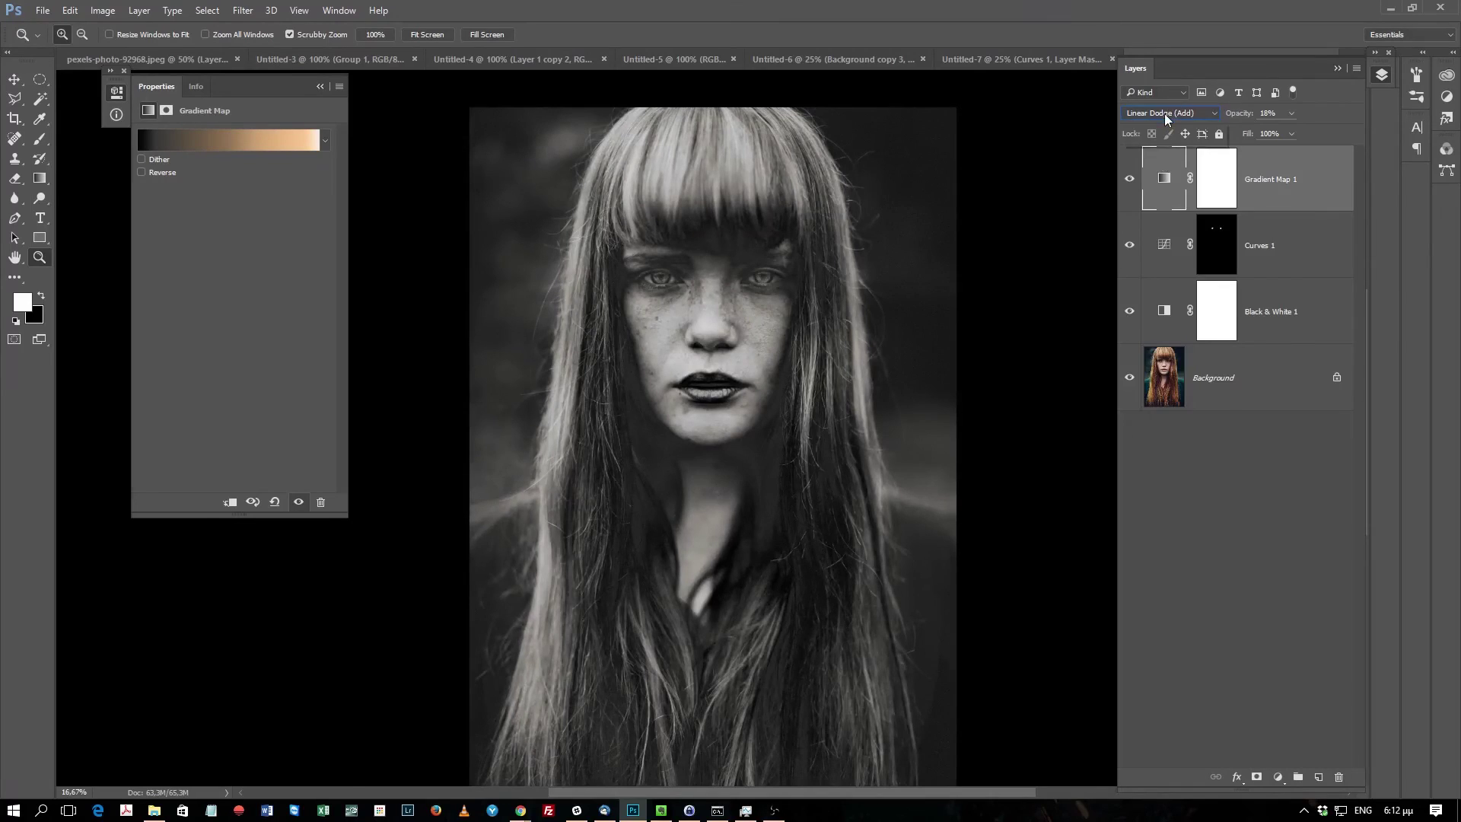
pyautogui.click(1165, 113)
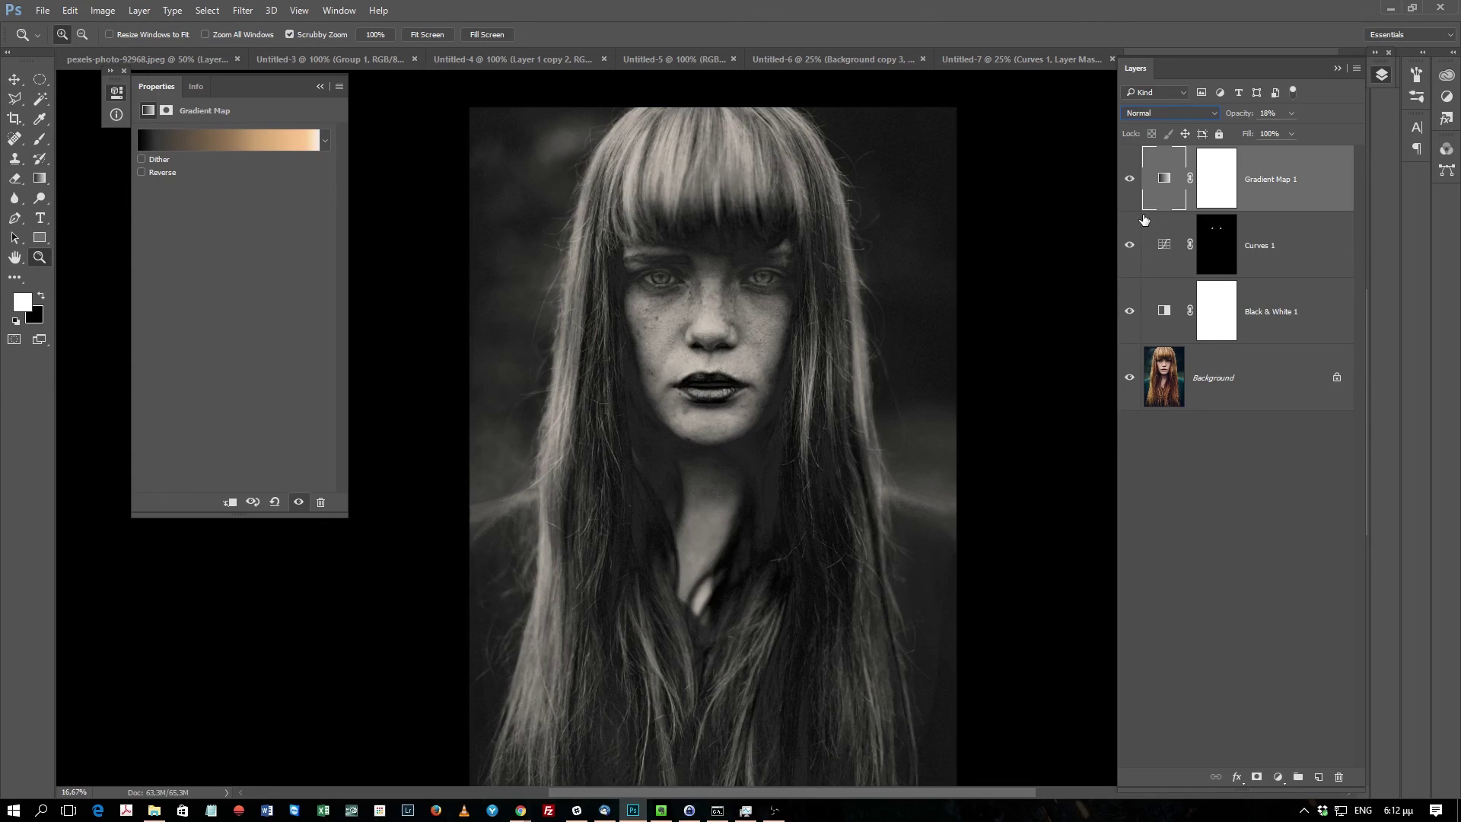
# Step: Retune Black & White 1 to Reds 54, Yellows 75 and Greens 31 to brighten the skin
pyautogui.click(1165, 311)
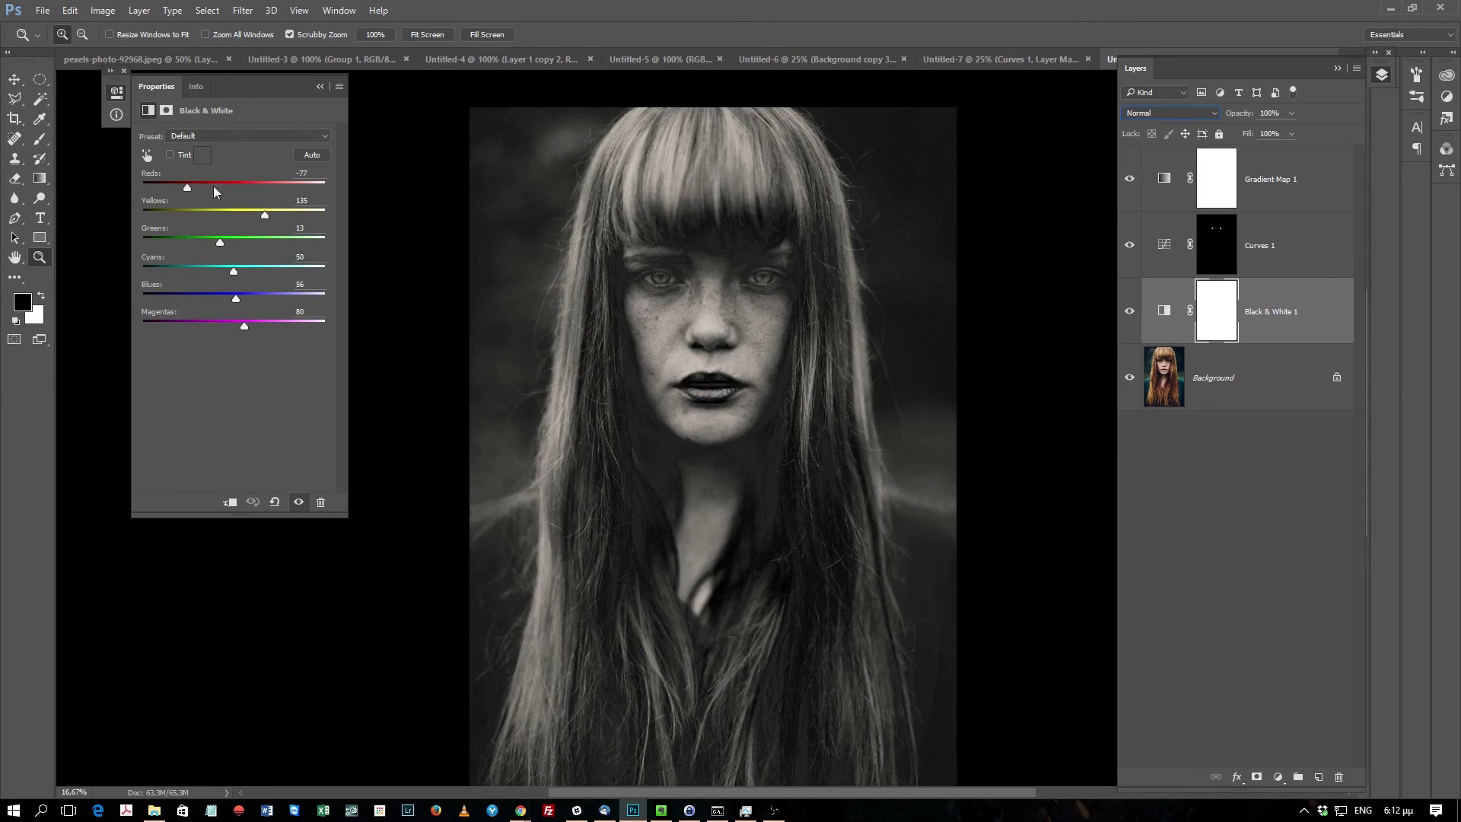
pyautogui.moveTo(216, 189); pyautogui.dragTo(236, 193)
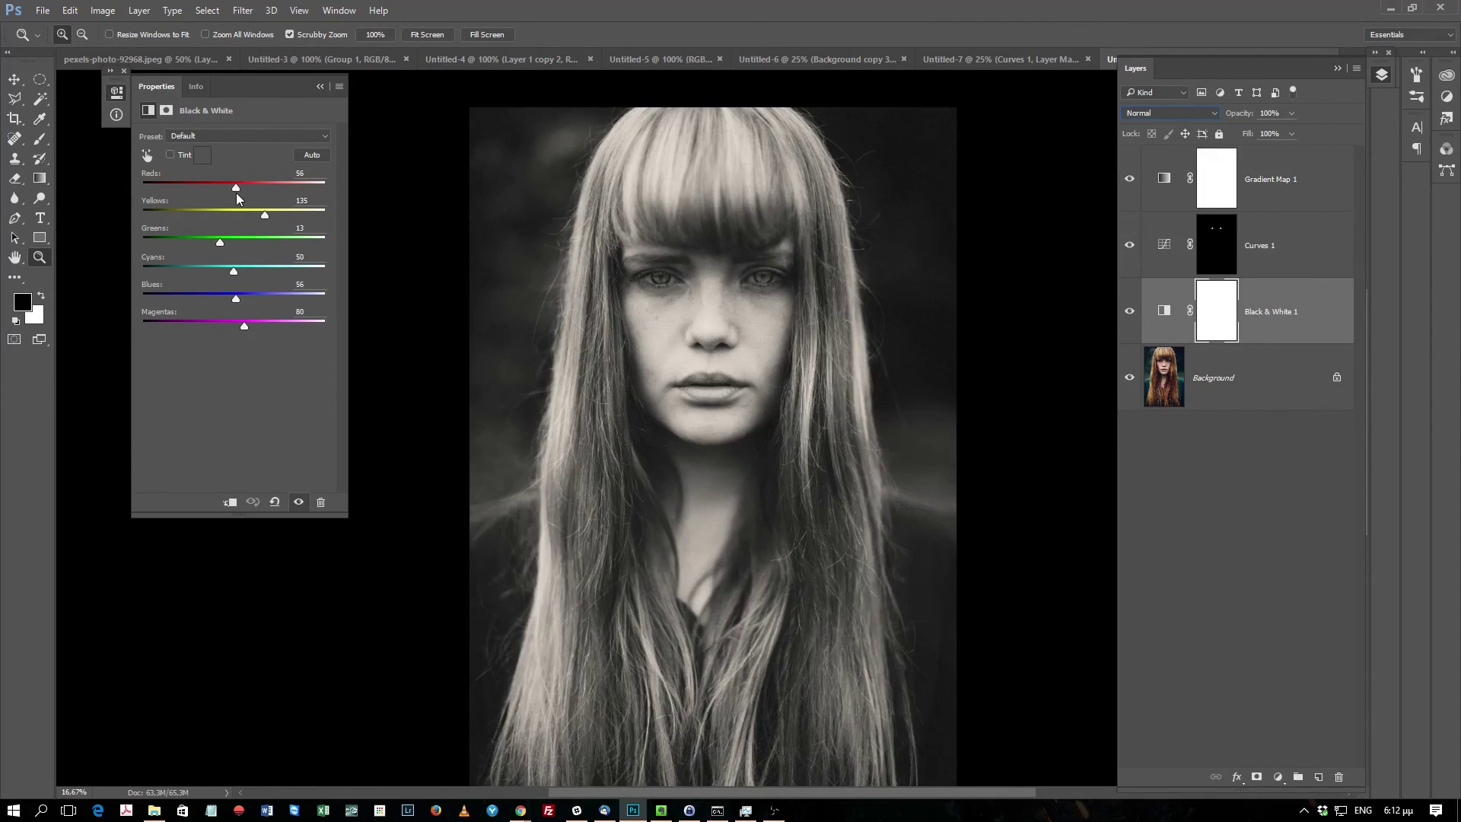
pyautogui.moveTo(201, 216)
pyautogui.mouseDown()
pyautogui.moveTo(244, 218)
pyautogui.moveTo(265, 244)
pyautogui.moveTo(206, 244)
pyautogui.moveTo(394, 246)
pyautogui.moveTo(226, 257)
pyautogui.mouseUp()
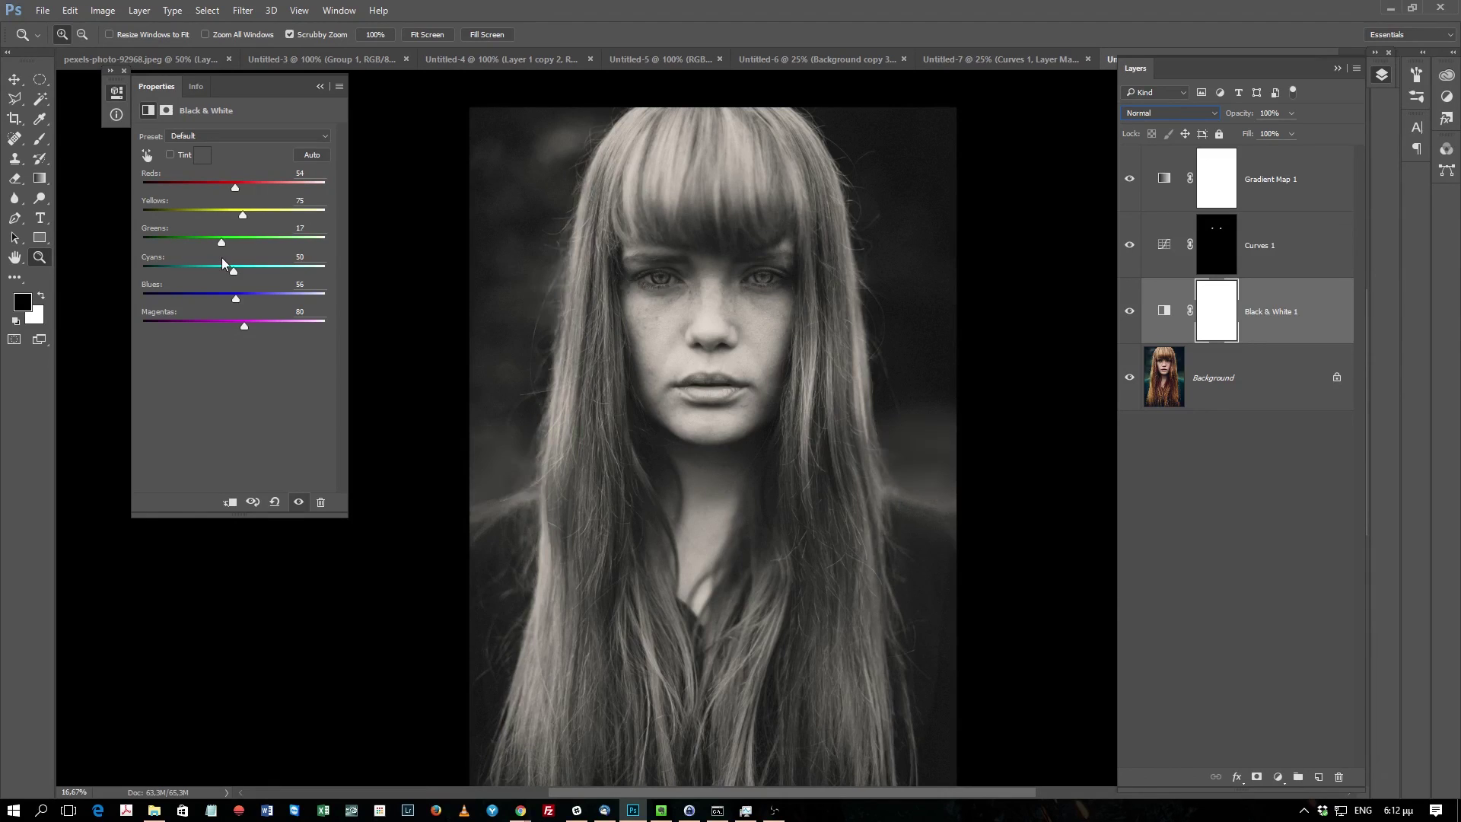
pyautogui.click(1293, 262)
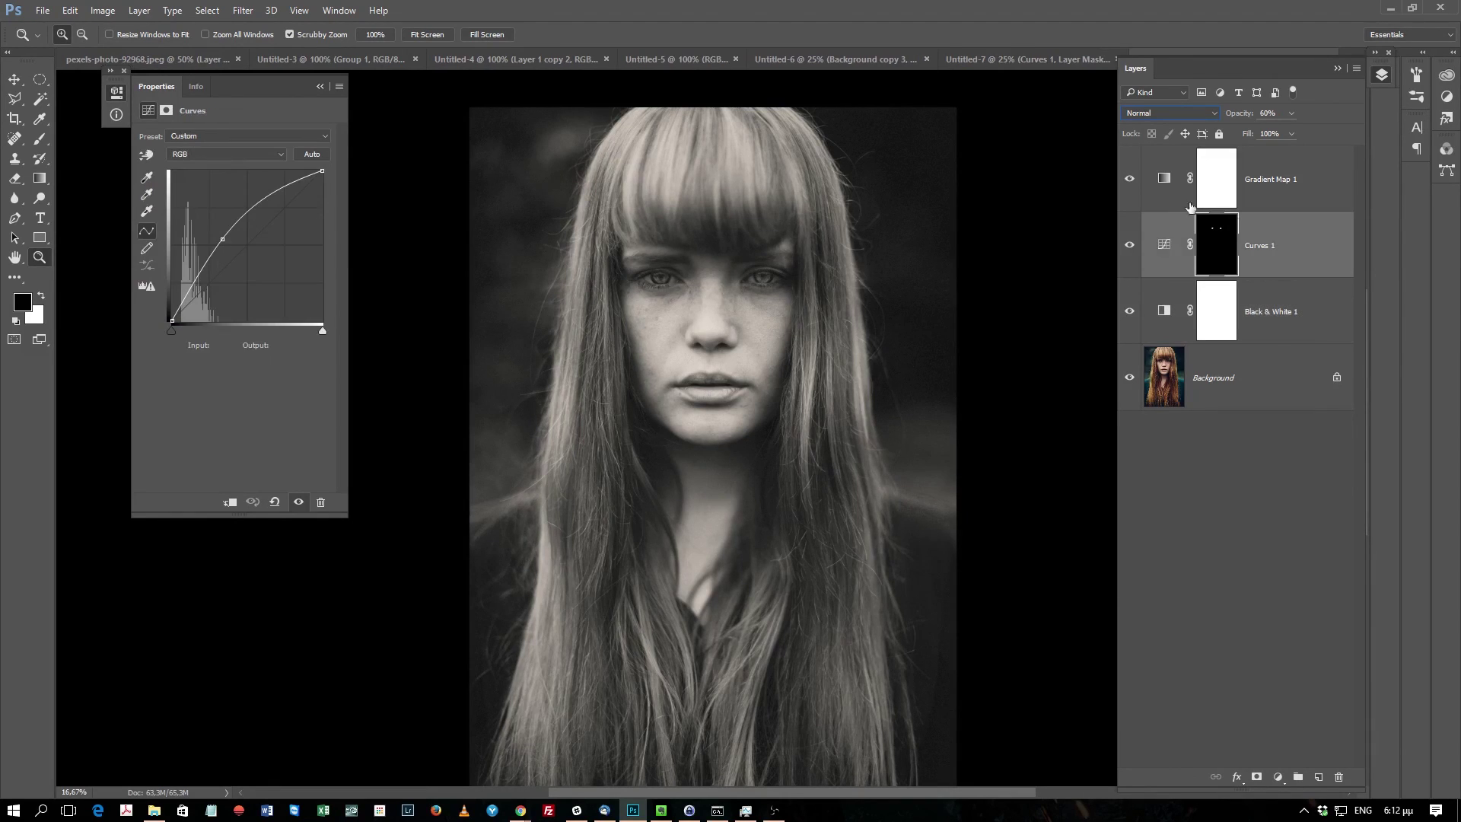
# Step: Collapse Properties and toggle Curves 1 and Gradient Map 1 off and on to compare
pyautogui.click(320, 86)
pyautogui.click(1129, 246)
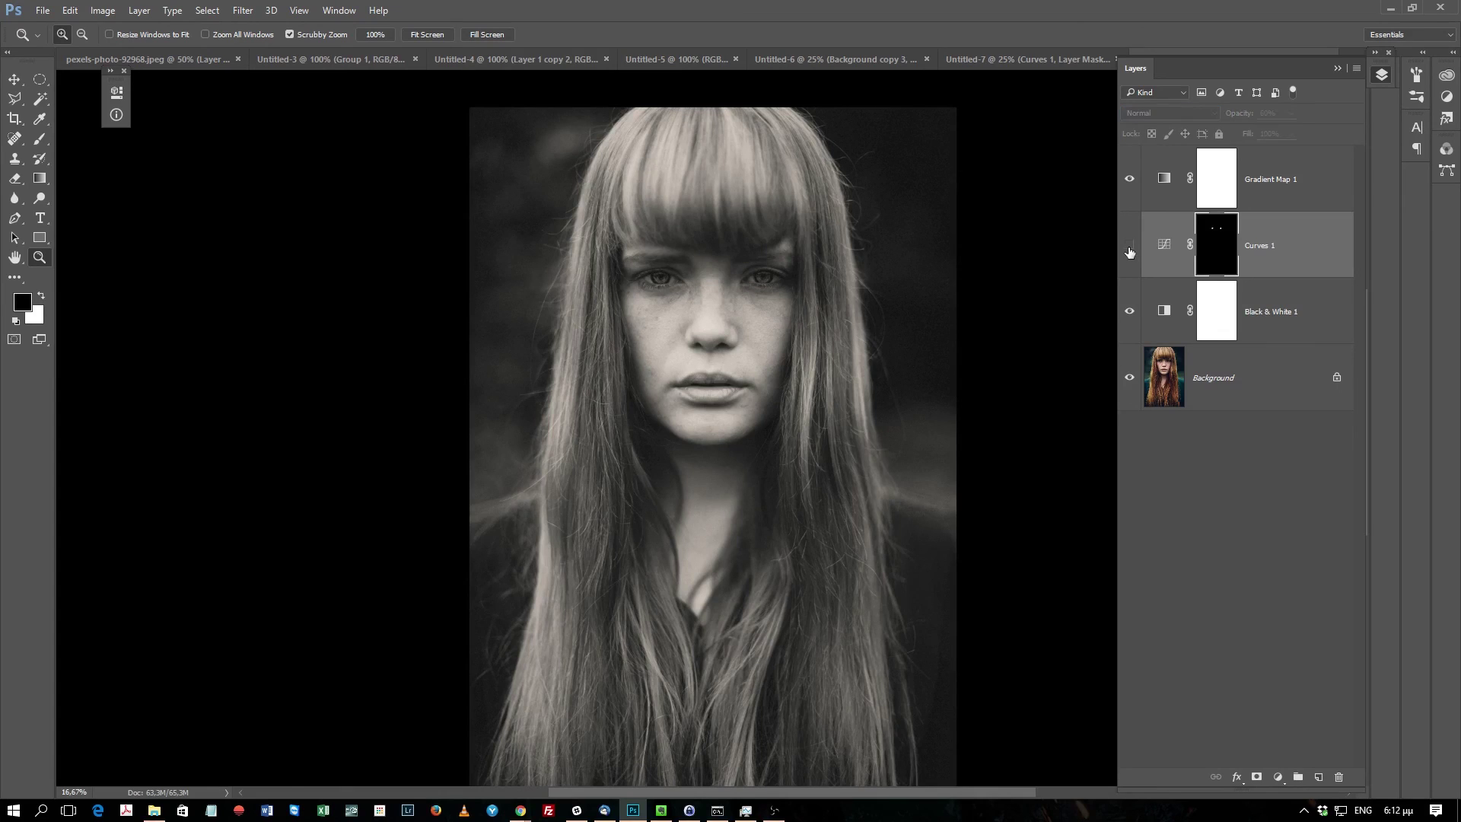
pyautogui.click(1130, 245)
pyautogui.click(1129, 245)
pyautogui.click(1132, 182)
pyautogui.click(1132, 182)
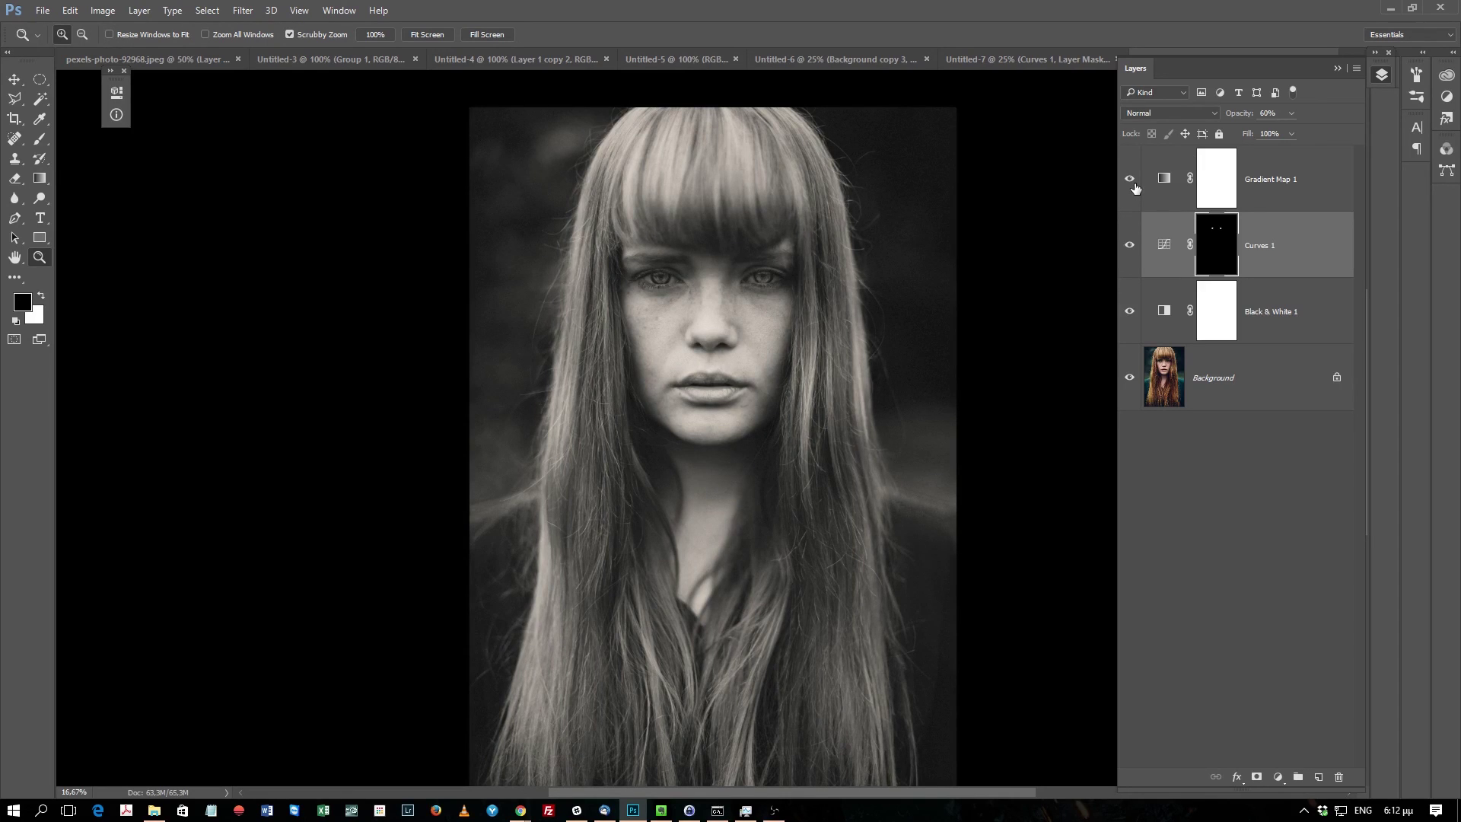